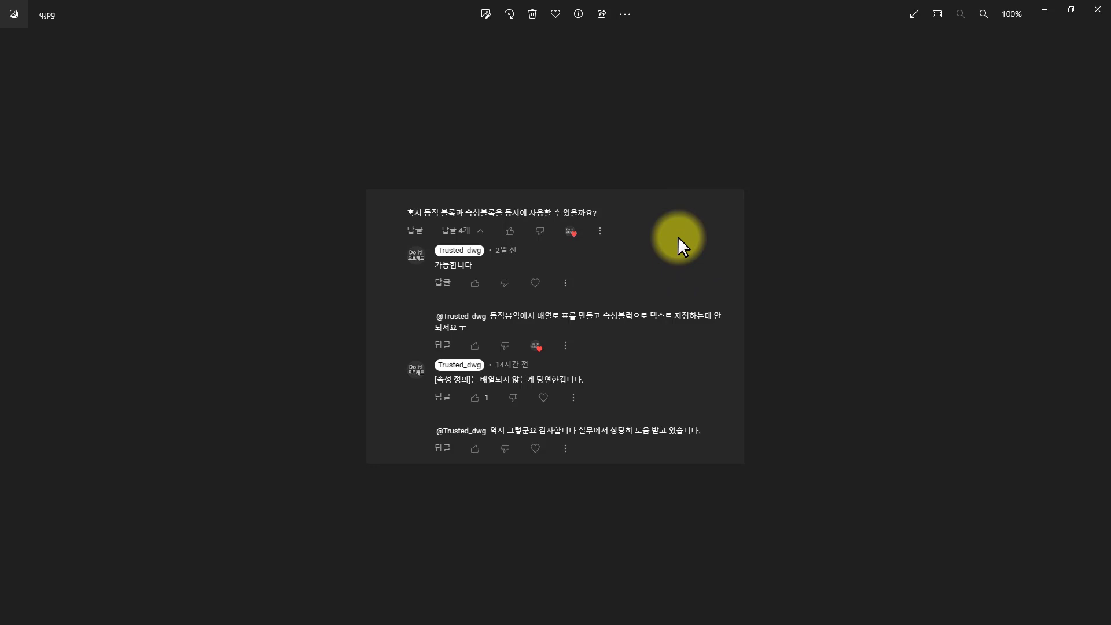
# Switch from the question image to AutoCAD and stretch the content-1 block with its length grip to four cells, 1200 long
pyautogui.keyDown('ctrl'); pyautogui.scroll(1, 662, 241); pyautogui.keyUp('ctrl')
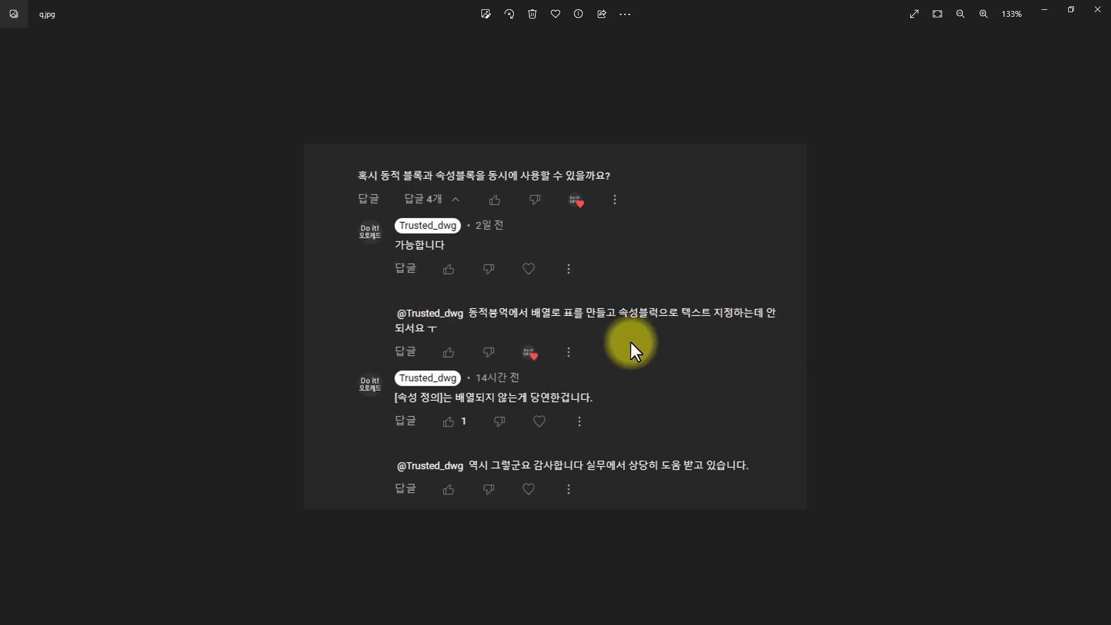
pyautogui.hotkey('alt', 'Tab')
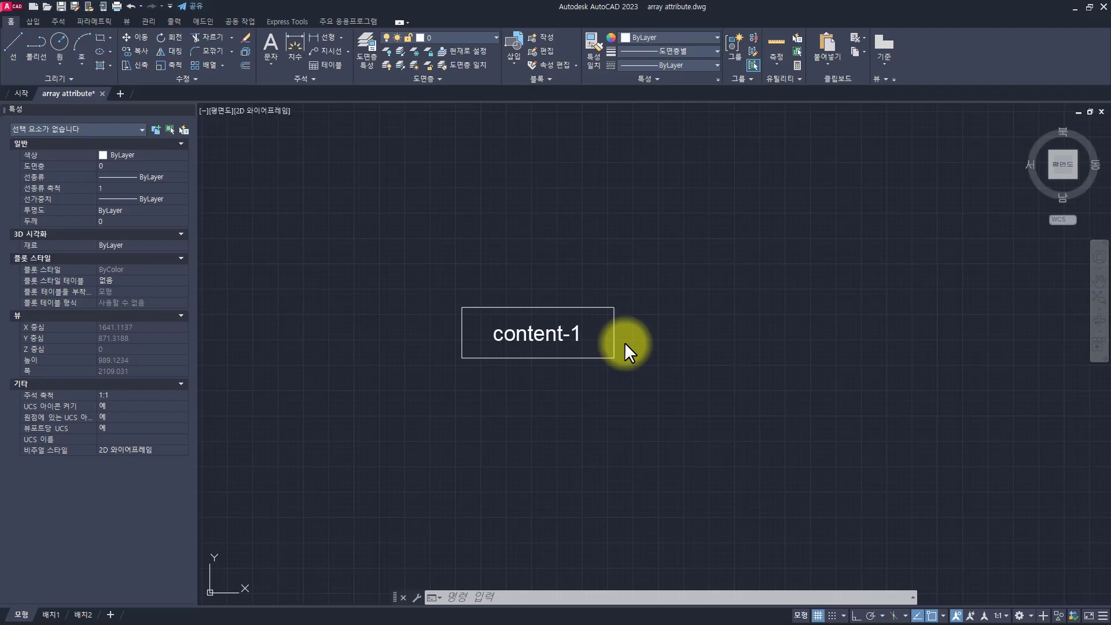
pyautogui.click(694, 446)
pyautogui.click(491, 243)
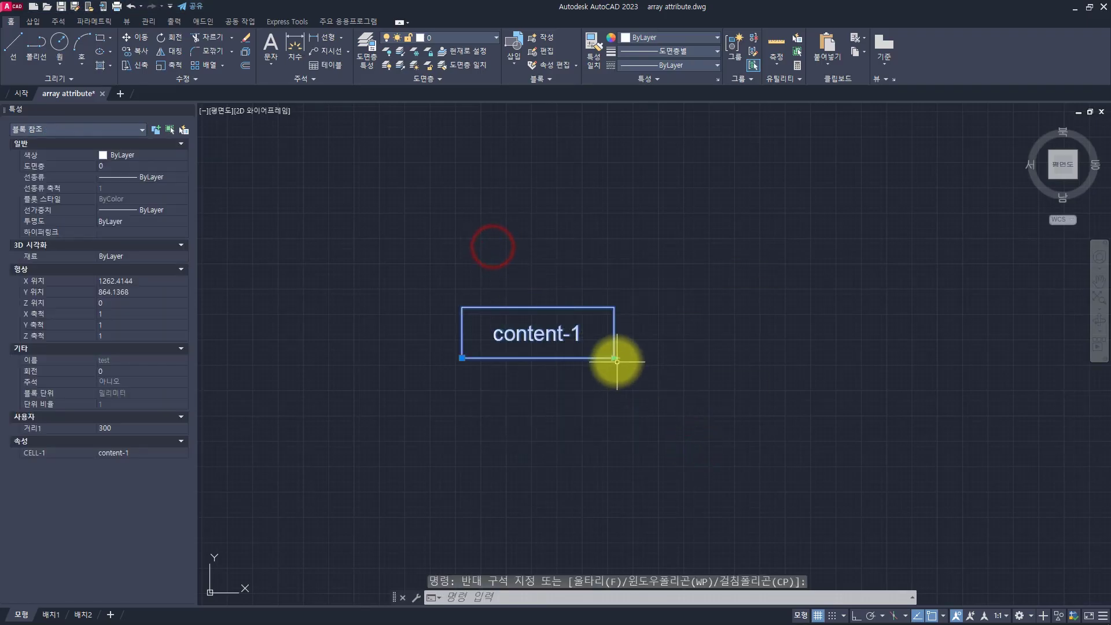
pyautogui.click(614, 357)
pyautogui.click(1039, 367)
pyautogui.moveTo(818, 397); pyautogui.dragTo(633, 397, button='middle')
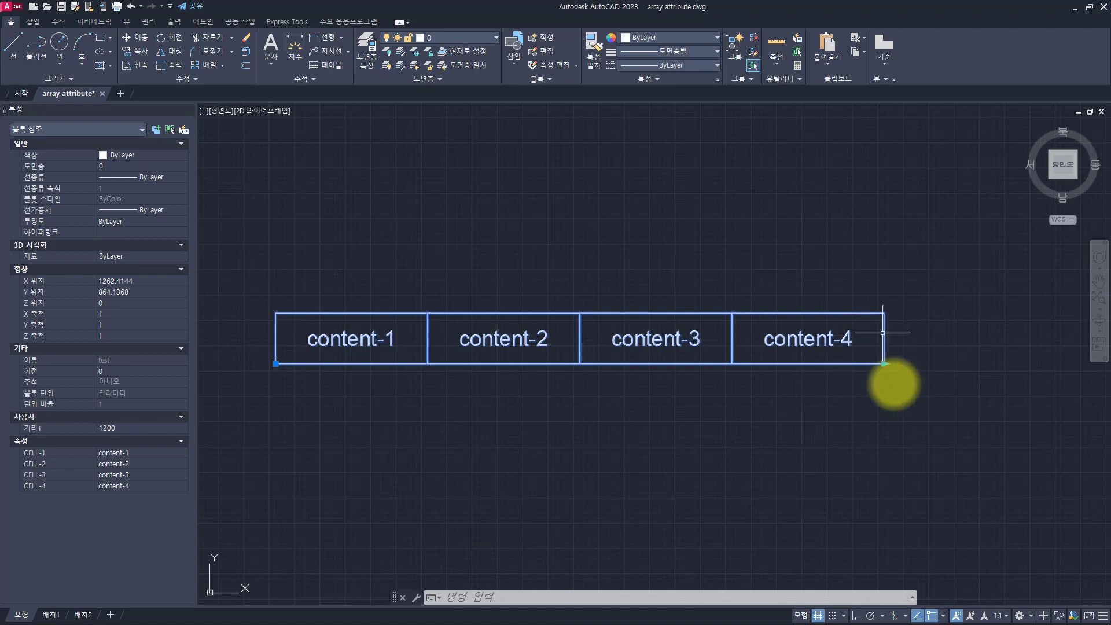
# Resize the cell block with its length grip to 600, back to 1200, and down to 900
pyautogui.click(886, 363)
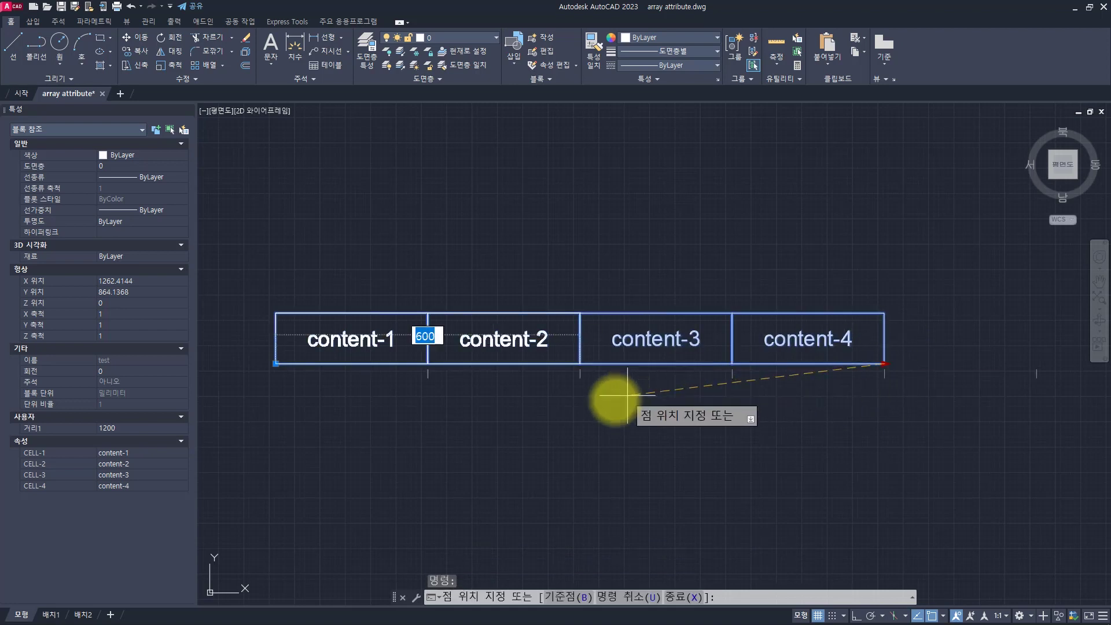
pyautogui.click(600, 403)
pyautogui.click(581, 364)
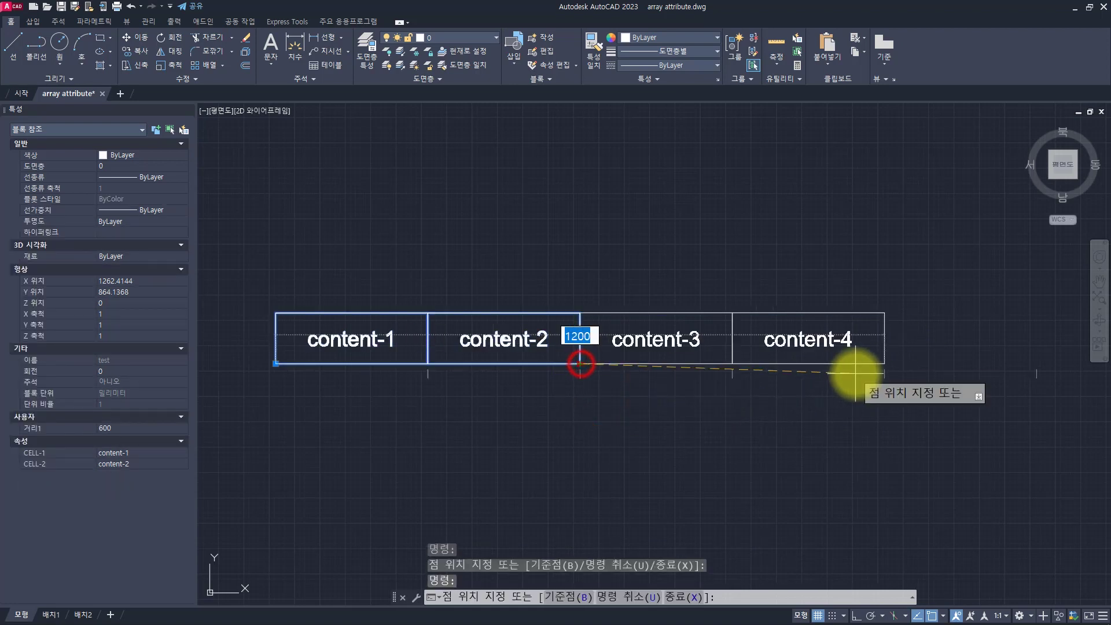
pyautogui.click(856, 375)
pyautogui.click(883, 364)
pyautogui.click(693, 372)
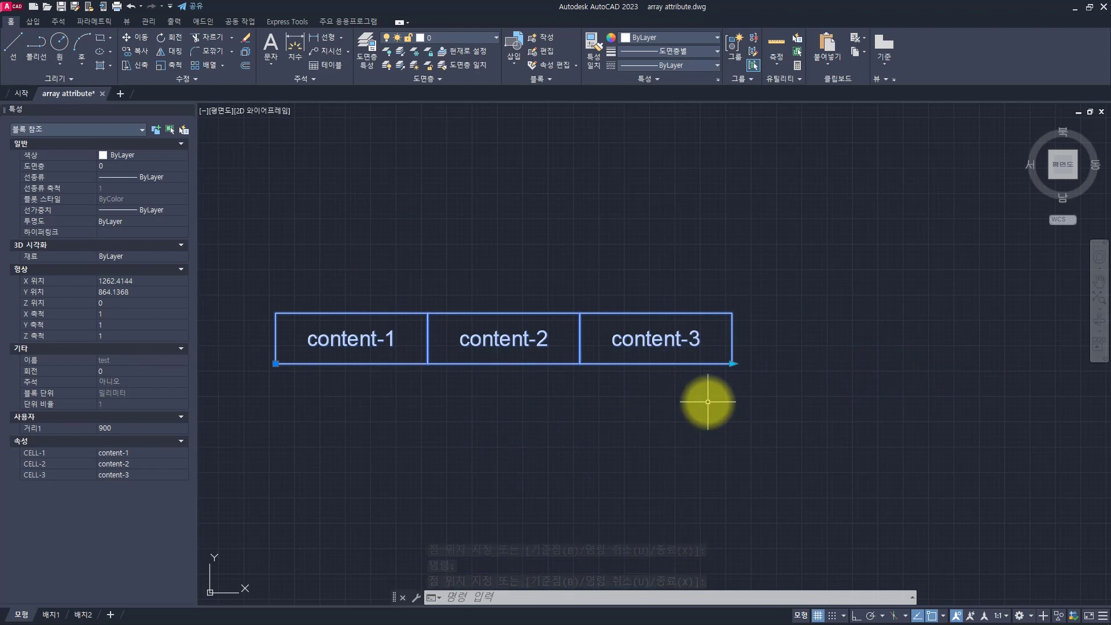
# Stretch the block to four cells, shrink it to two, and finish at three cells with a length of 900
pyautogui.click(732, 364)
pyautogui.click(930, 355)
pyautogui.click(882, 365)
pyautogui.click(544, 405)
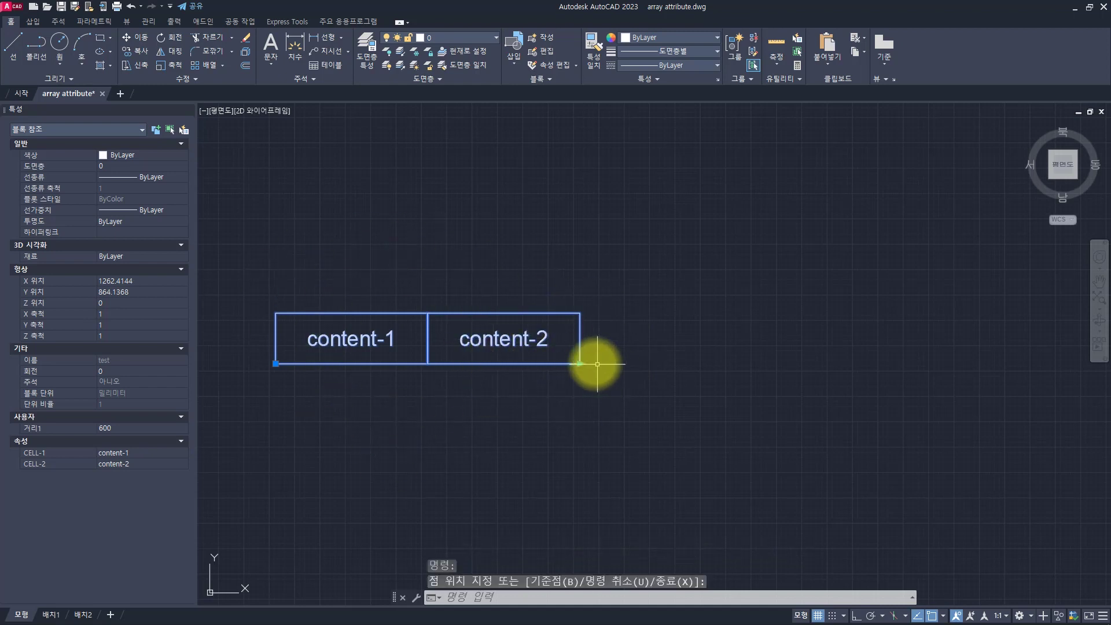
pyautogui.click(580, 363)
pyautogui.click(714, 365)
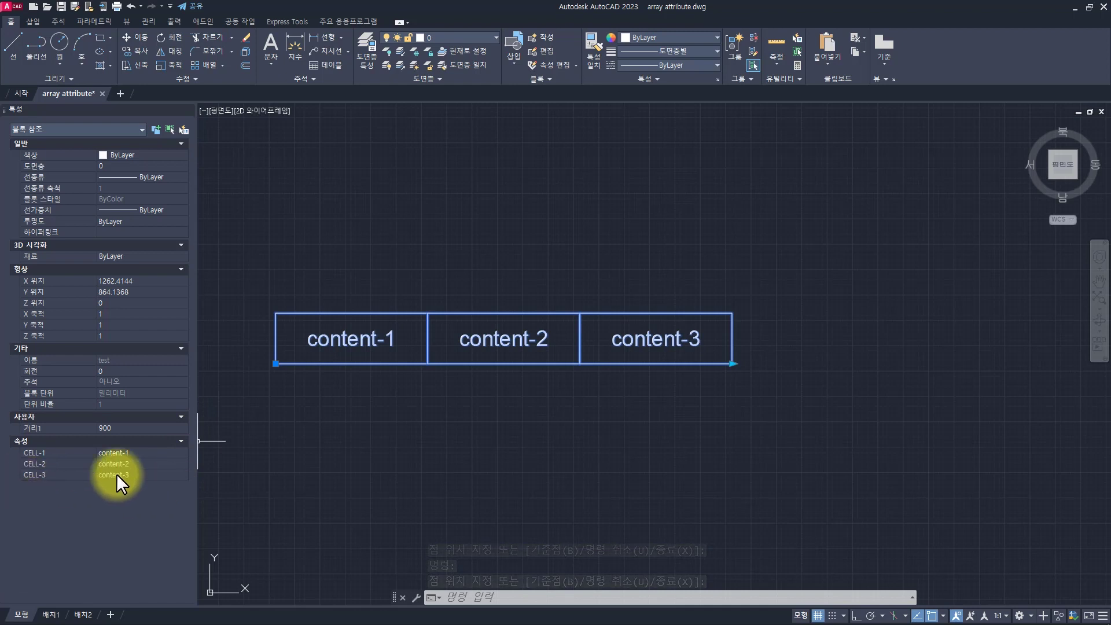
# Set the block's CELL-1 attribute value to 123
pyautogui.click(131, 454)
pyautogui.write('123')
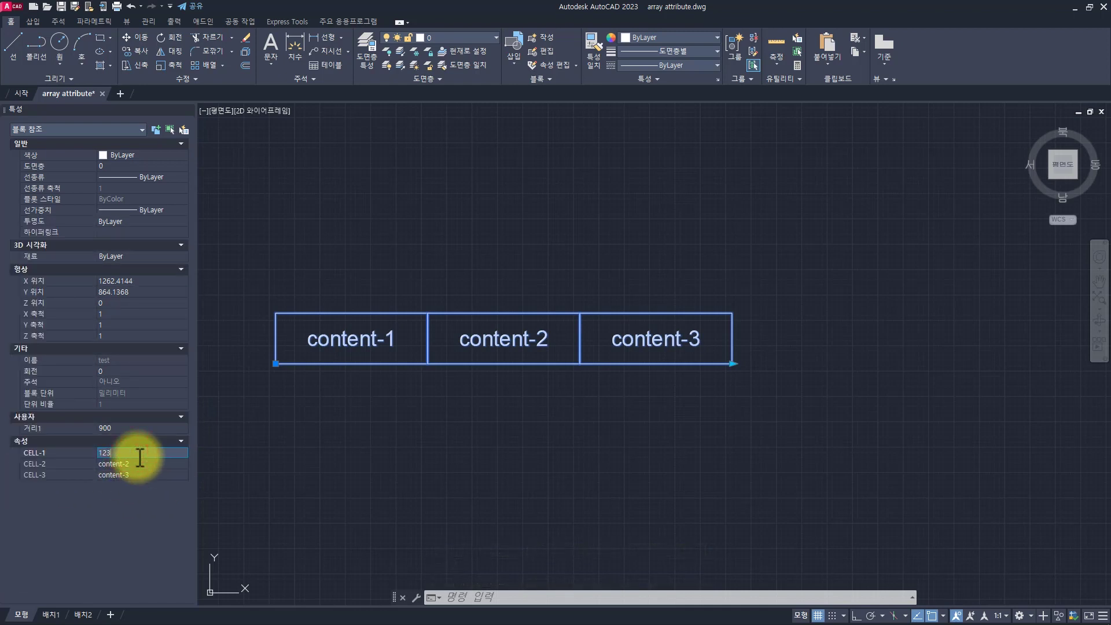
pyautogui.press('Return')
# Edit the content-2 attribute text in place to read 456 and deselect everything
pyautogui.doubleClick(470, 339)
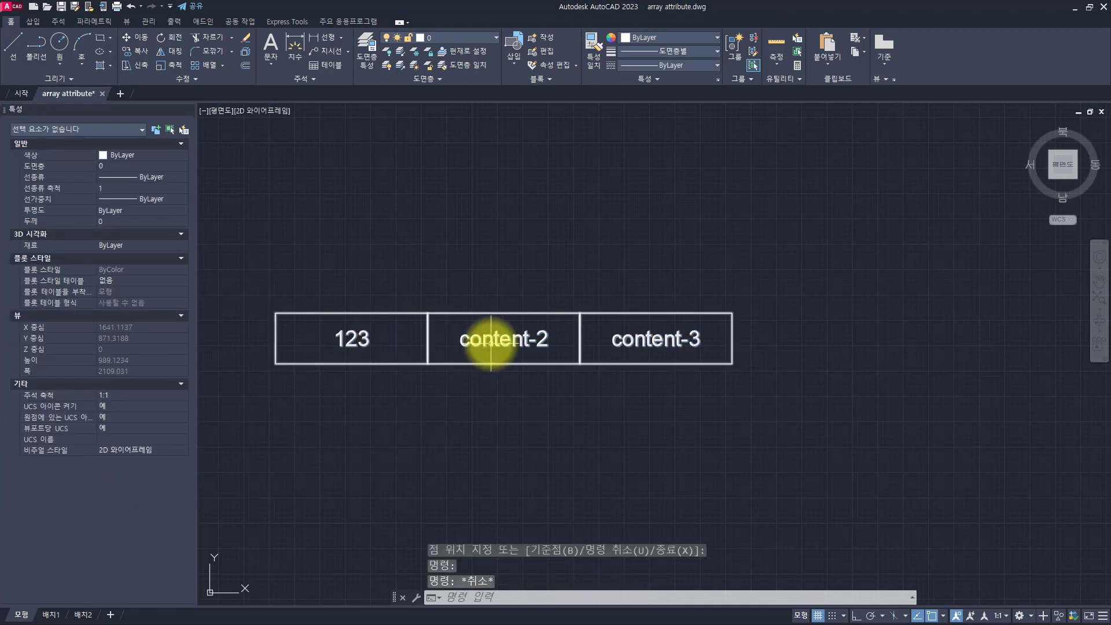
pyautogui.press('Escape')
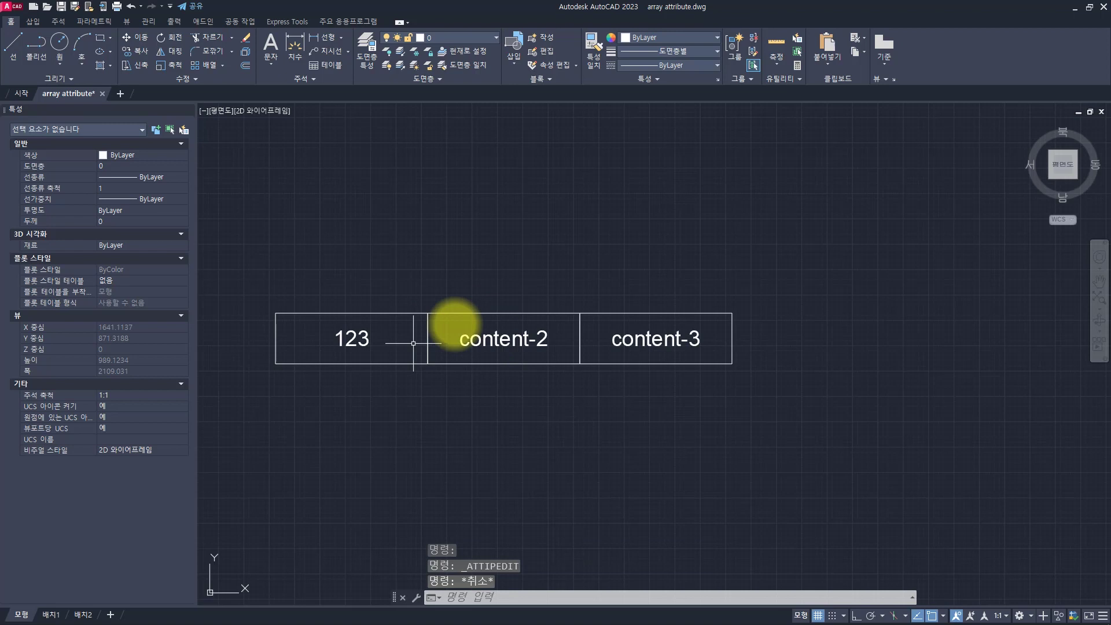
pyautogui.doubleClick(496, 338)
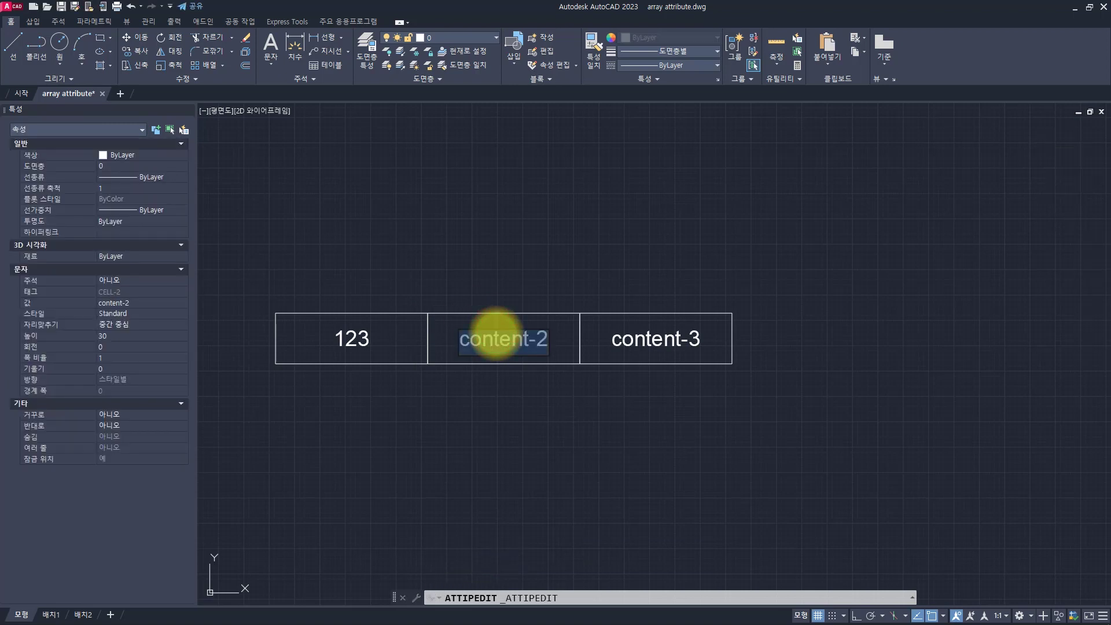
pyautogui.write('456')
pyautogui.press('Escape')
pyautogui.press('Escape')
pyautogui.press('Escape')
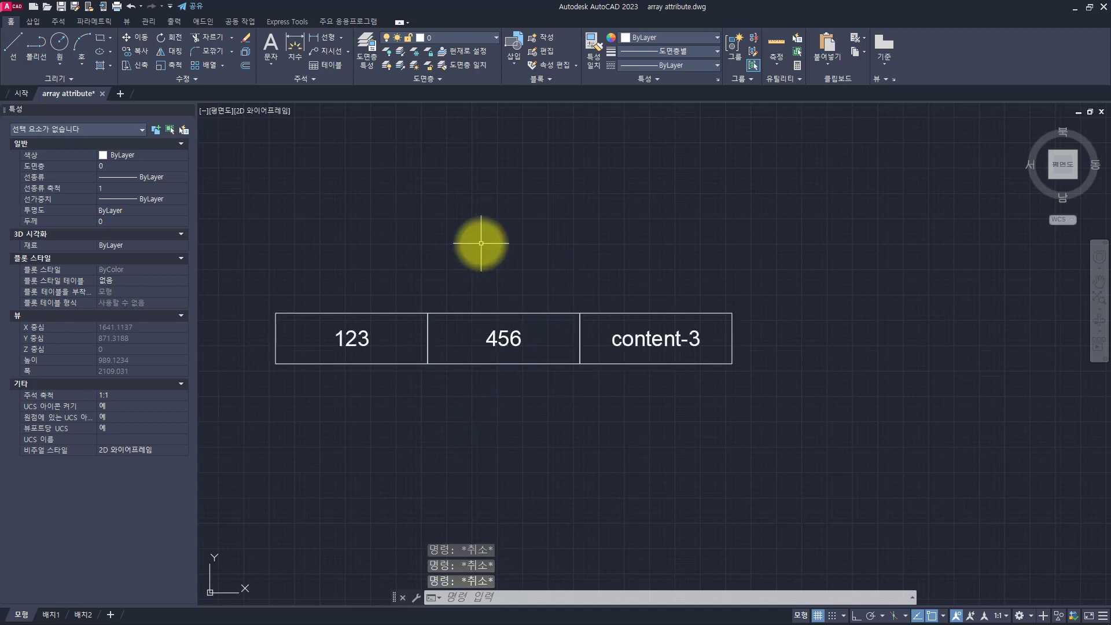
# Review the question image again, return to AutoCAD and create a new drawing
pyautogui.hotkey('alt', 'Tab')
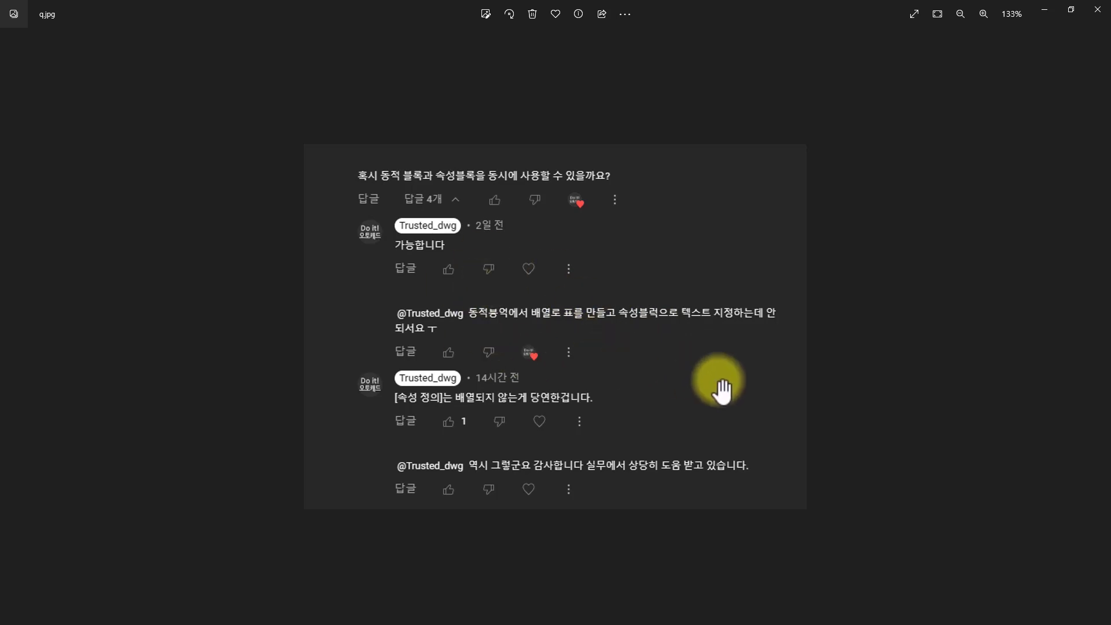
pyautogui.hotkey('alt', 'Tab')
pyautogui.hotkey('ctrl', 'n')
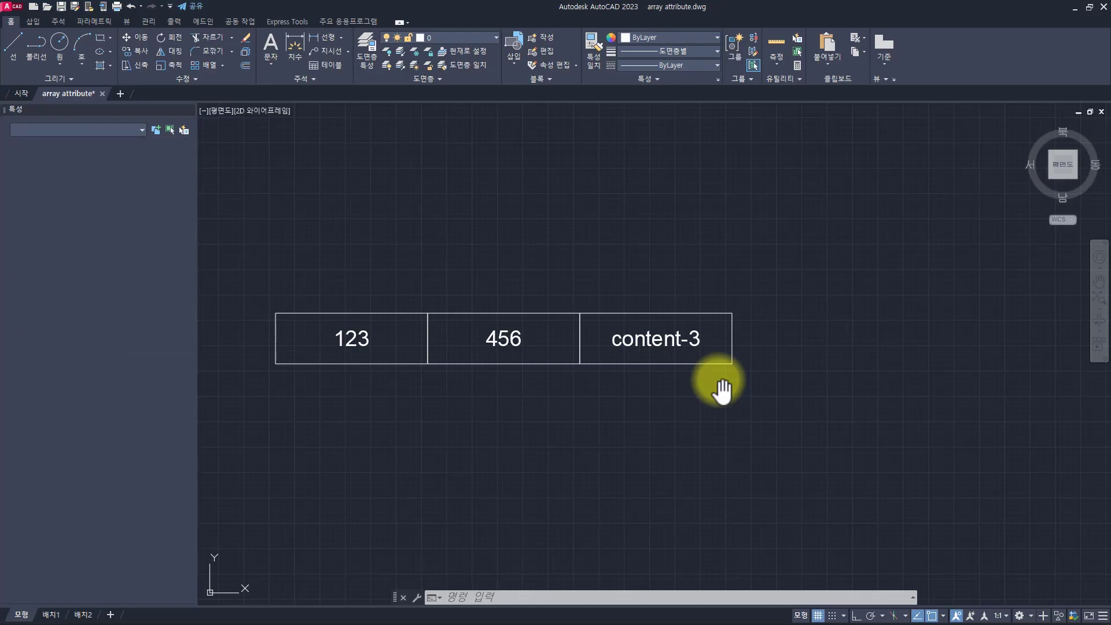
pyautogui.press('Return')
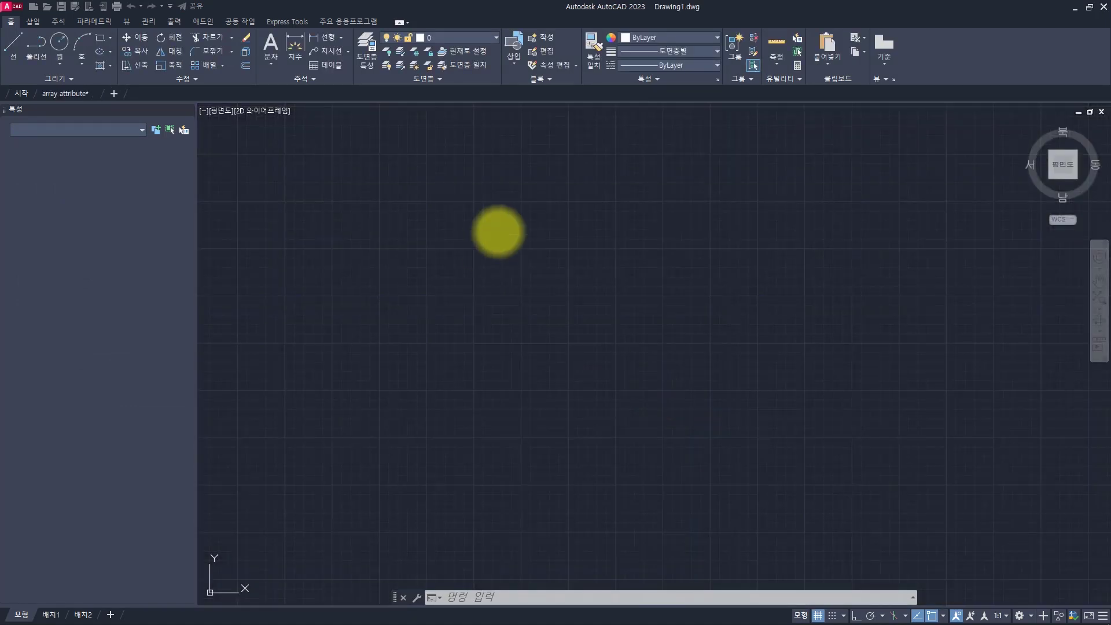
# Draw a 300 by 100 rectangle with its first corner at the origin 0,0
pyautogui.moveTo(534, 343); pyautogui.dragTo(579, 298, button='middle')
pyautogui.scroll(-5, 578, 302)
pyautogui.scroll(5, 576, 310)
pyautogui.press('Escape')
pyautogui.press('Escape')
pyautogui.press('Escape')
pyautogui.write('rec')
pyautogui.press('Return')
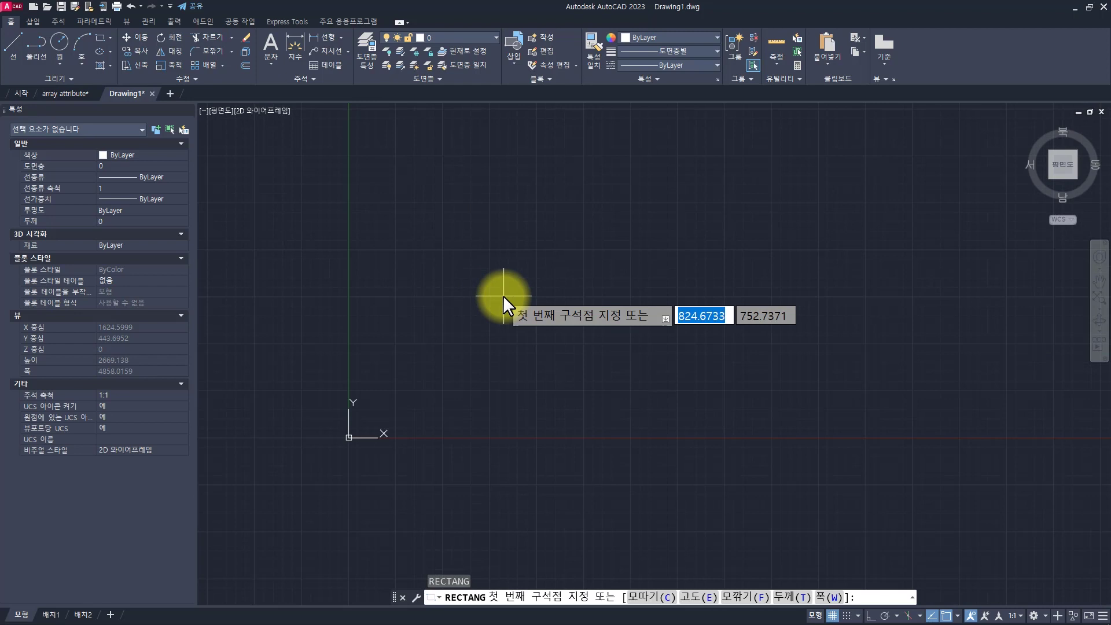
pyautogui.write('0,0')
pyautogui.press('Return')
pyautogui.write('3')
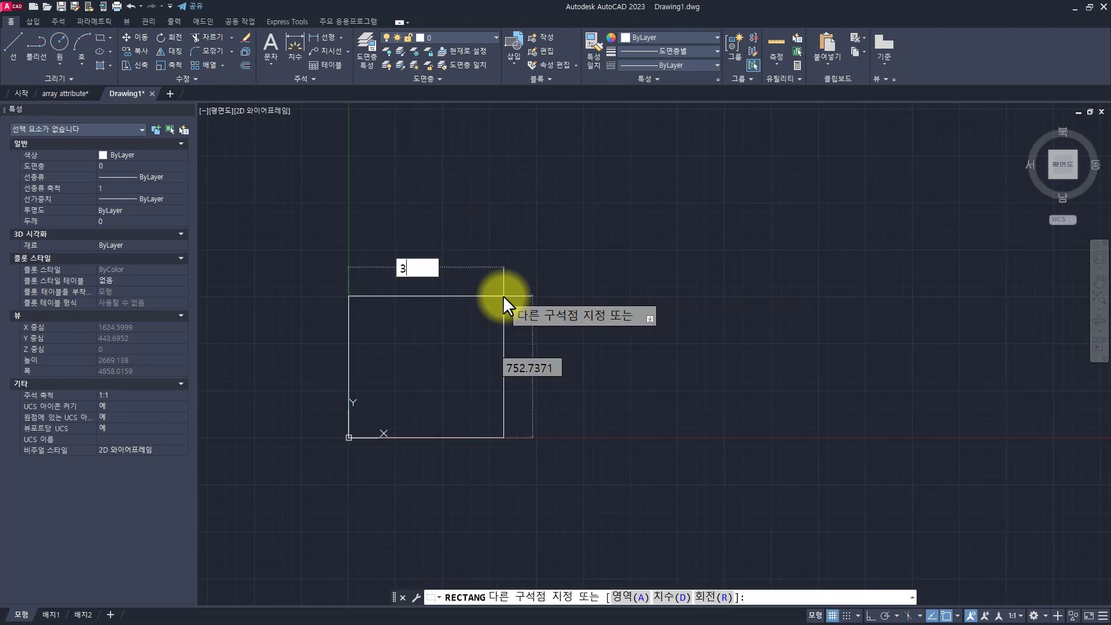
pyautogui.write('00,100')
pyautogui.press('Return')
# Define an attribute with tag cell-1, prompt prom-1, default def-1, middle-center justification (중간 중심) and text height 50
pyautogui.scroll(8, 373, 426)
pyautogui.moveTo(362, 456); pyautogui.dragTo(509, 335, button='middle')
pyautogui.write('att')
pyautogui.press('Return')
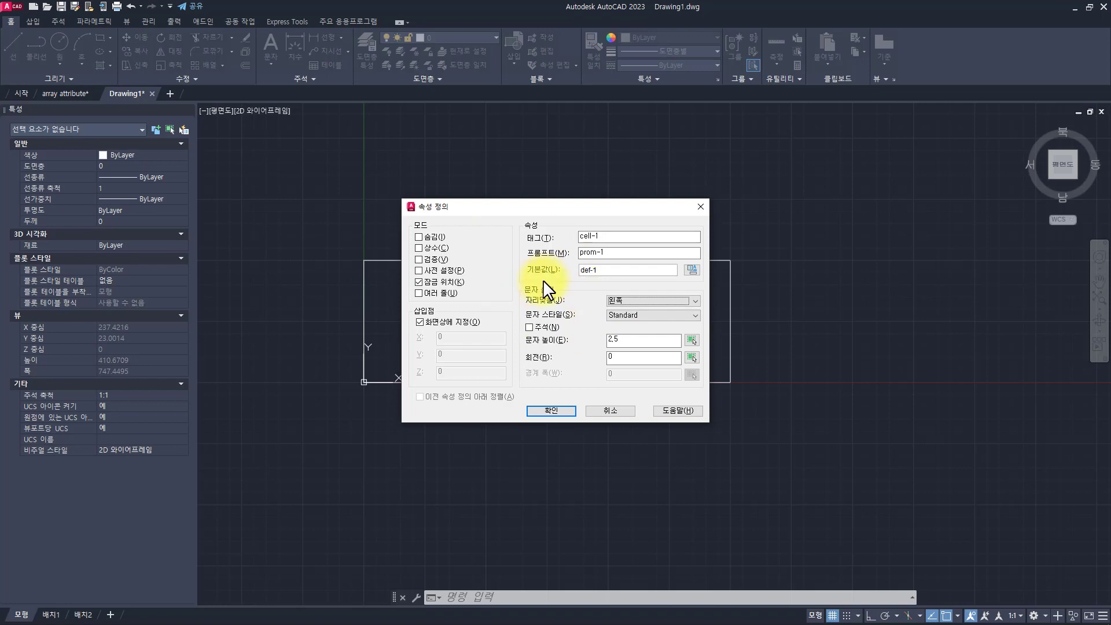
pyautogui.click(635, 297)
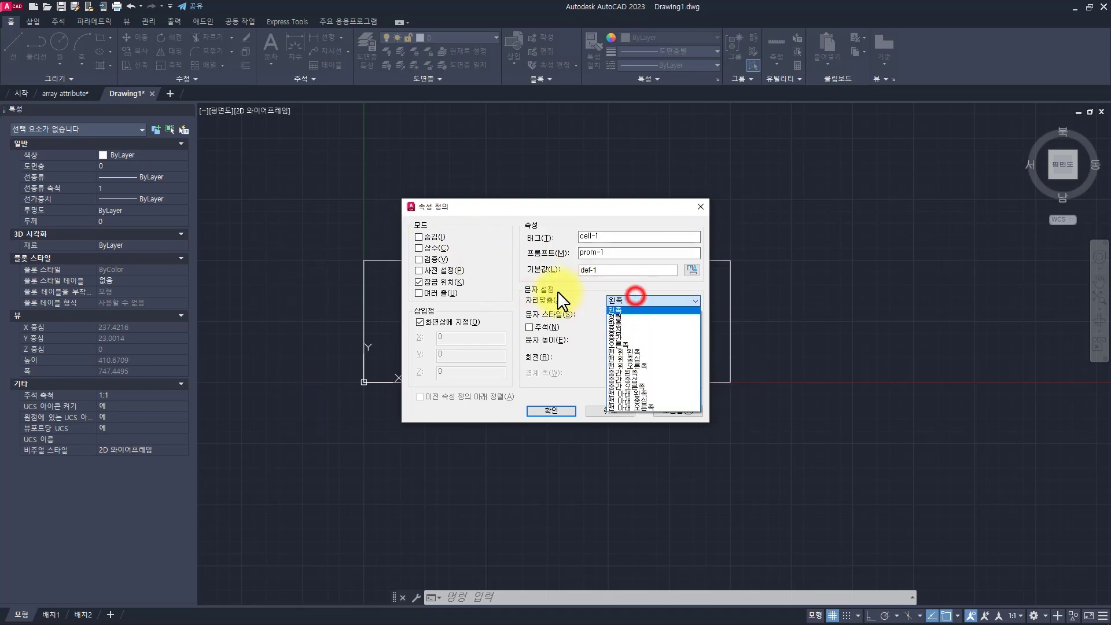
pyautogui.click(627, 378)
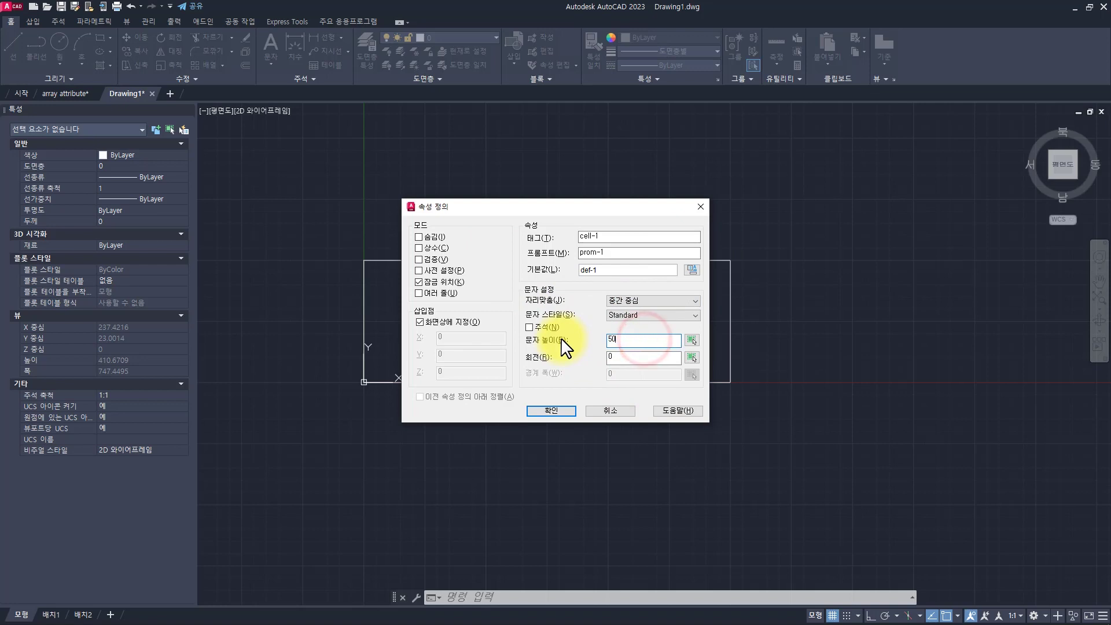
pyautogui.click(558, 410)
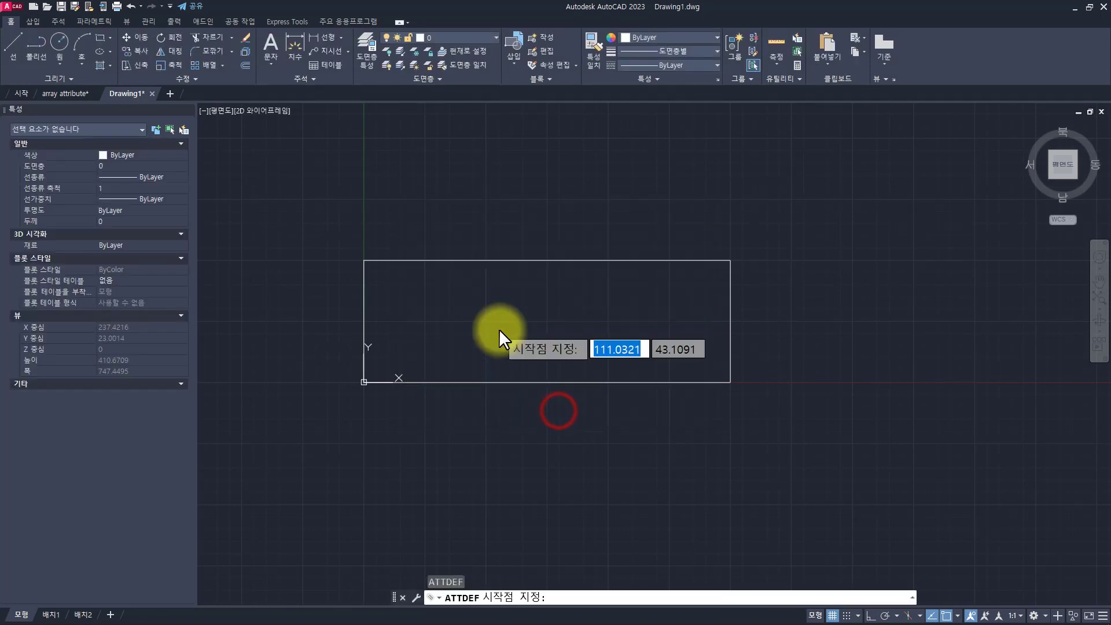
# Place the attribute at the midpoint between the rectangle's upper-left and lower-right corners using m2p
pyautogui.write('m2p')
pyautogui.press('Return')
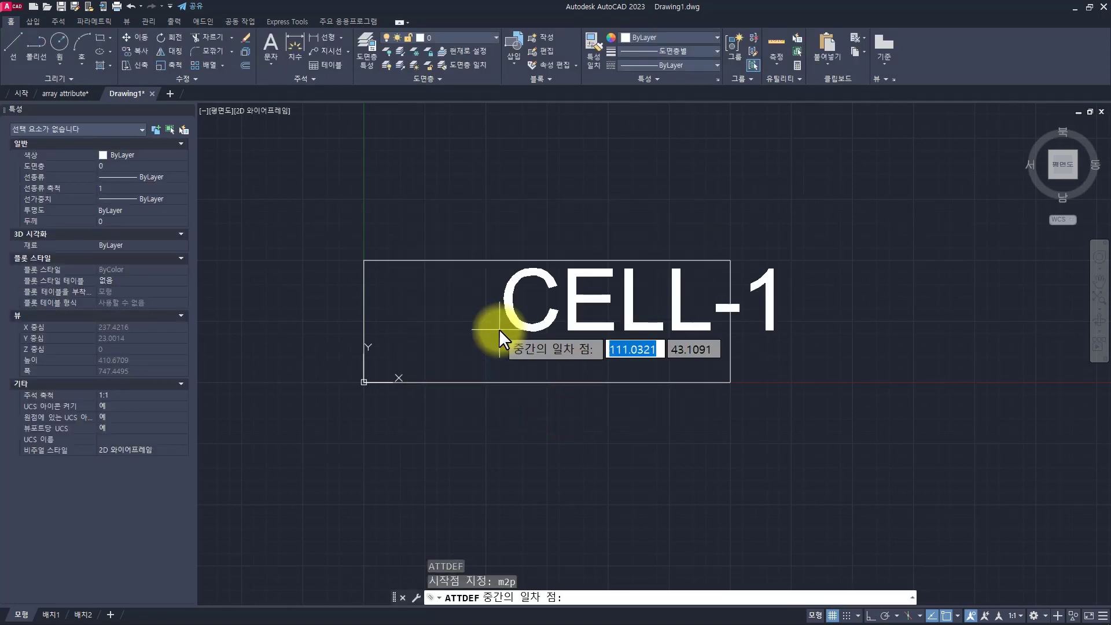
pyautogui.click(364, 261)
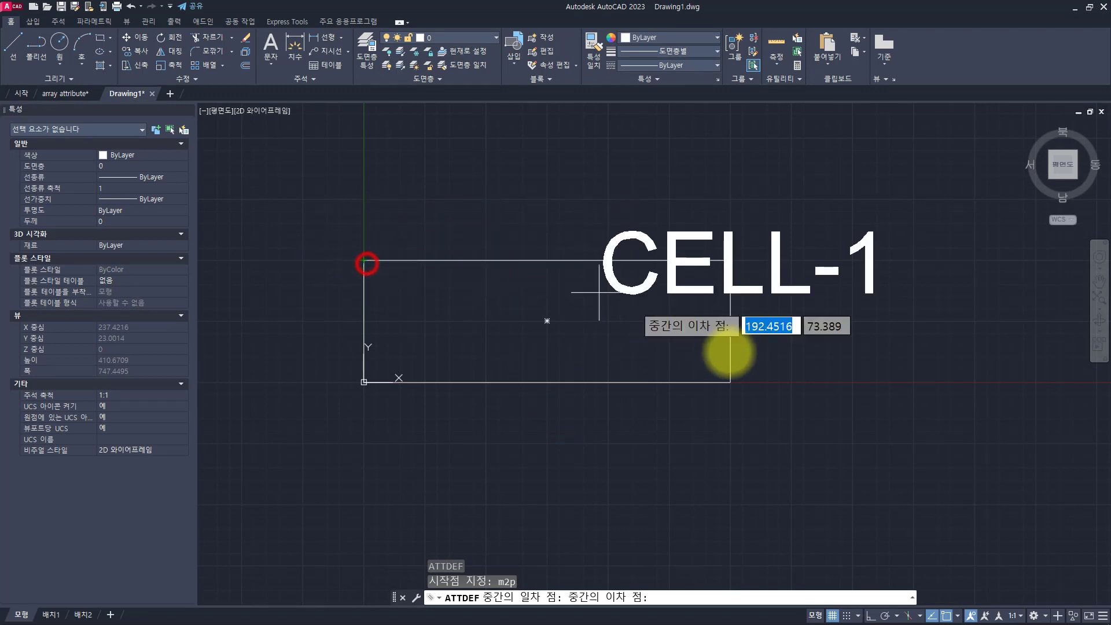
pyautogui.click(735, 382)
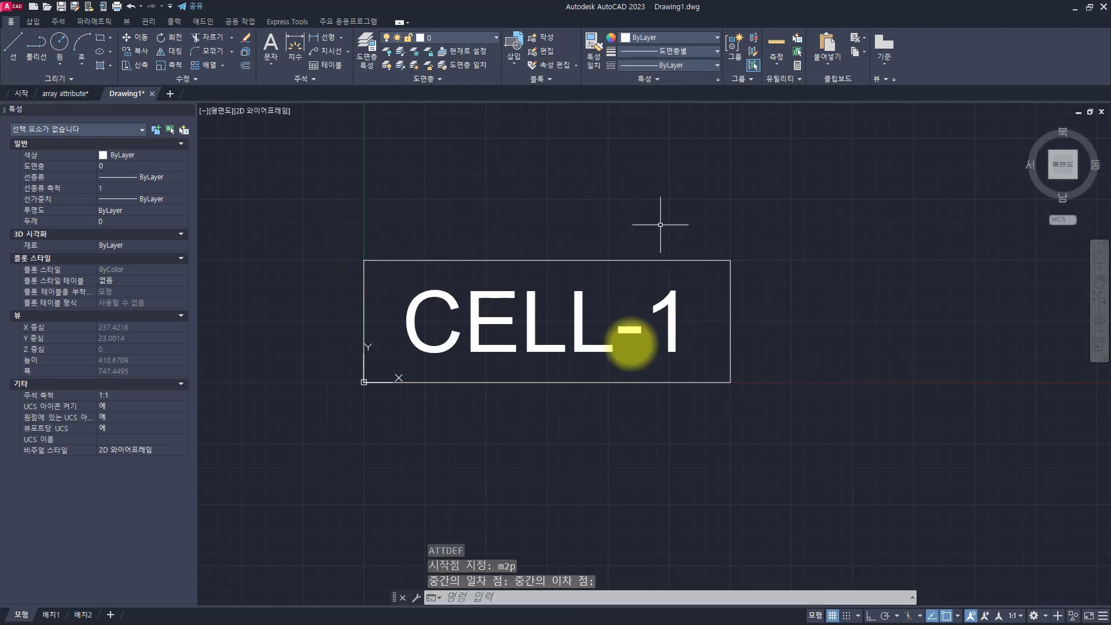
# Convert the rectangle and its attribute into a block named test, accepting the default attribute value def-1
pyautogui.click(599, 212)
pyautogui.click(474, 474)
pyautogui.write('b')
pyautogui.press('Return')
pyautogui.write('test')
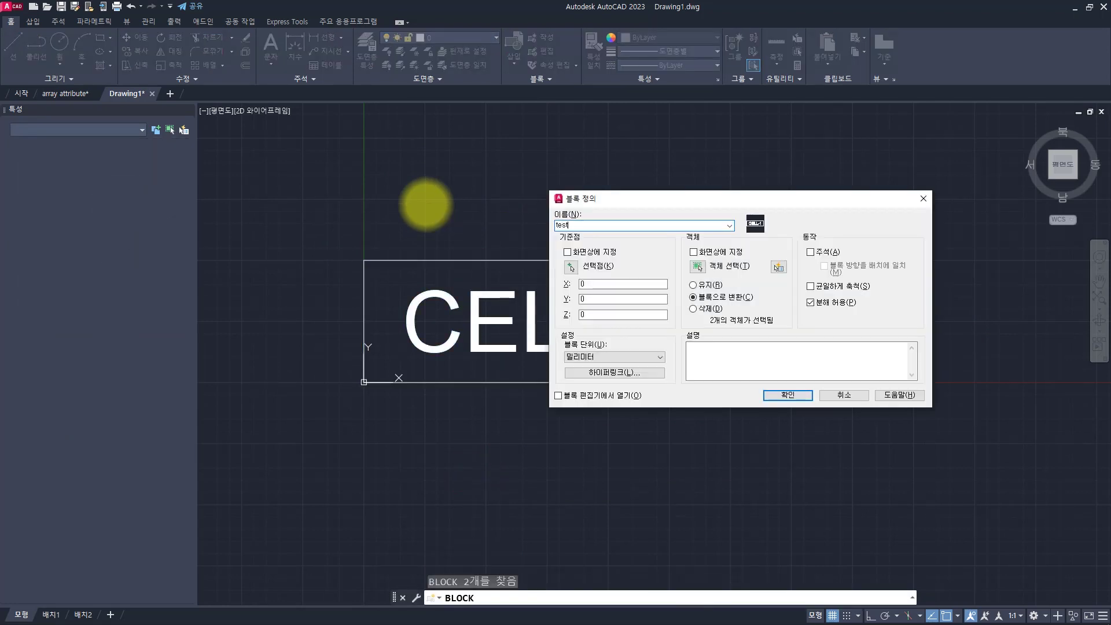
pyautogui.click(787, 394)
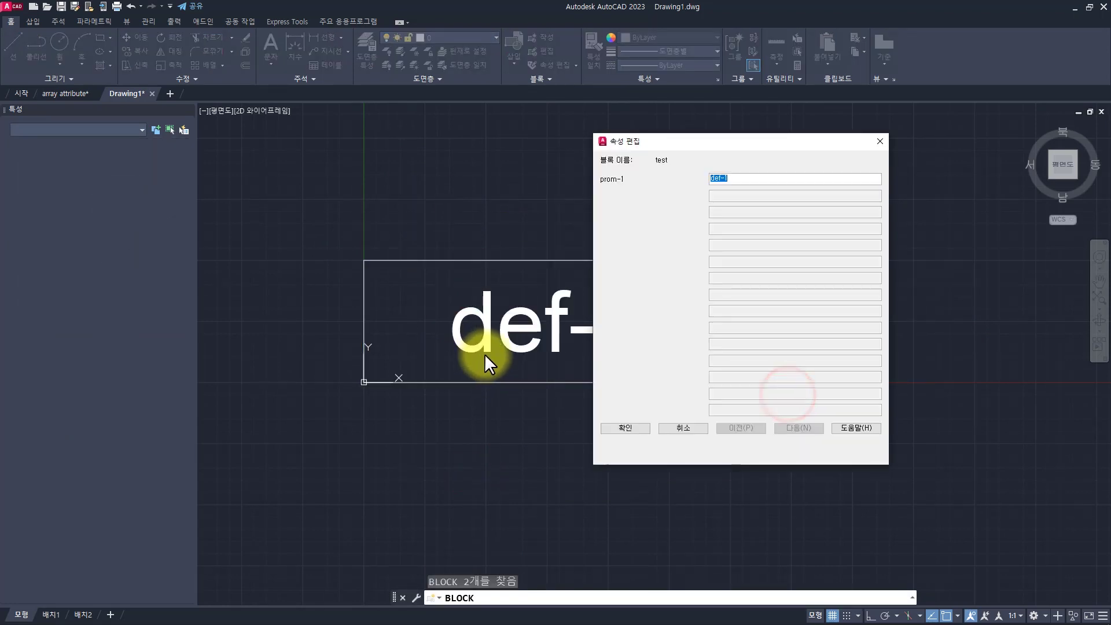
pyautogui.click(619, 431)
# Select the test block and open it in the Block Editor
pyautogui.click(583, 446)
pyautogui.press('Escape')
pyautogui.click(617, 449)
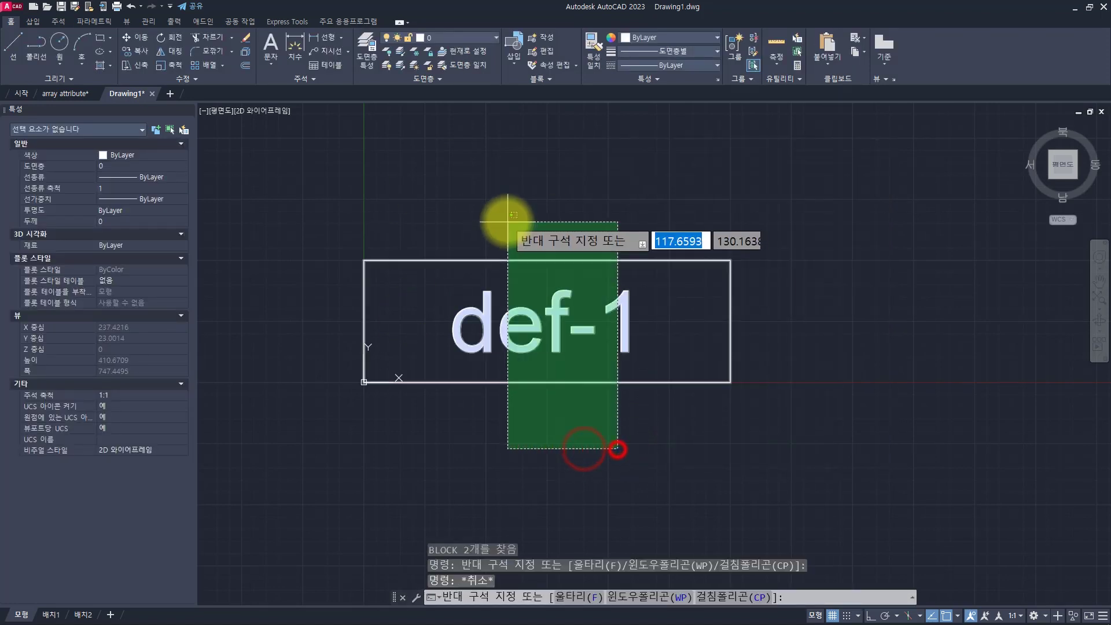
pyautogui.click(506, 221)
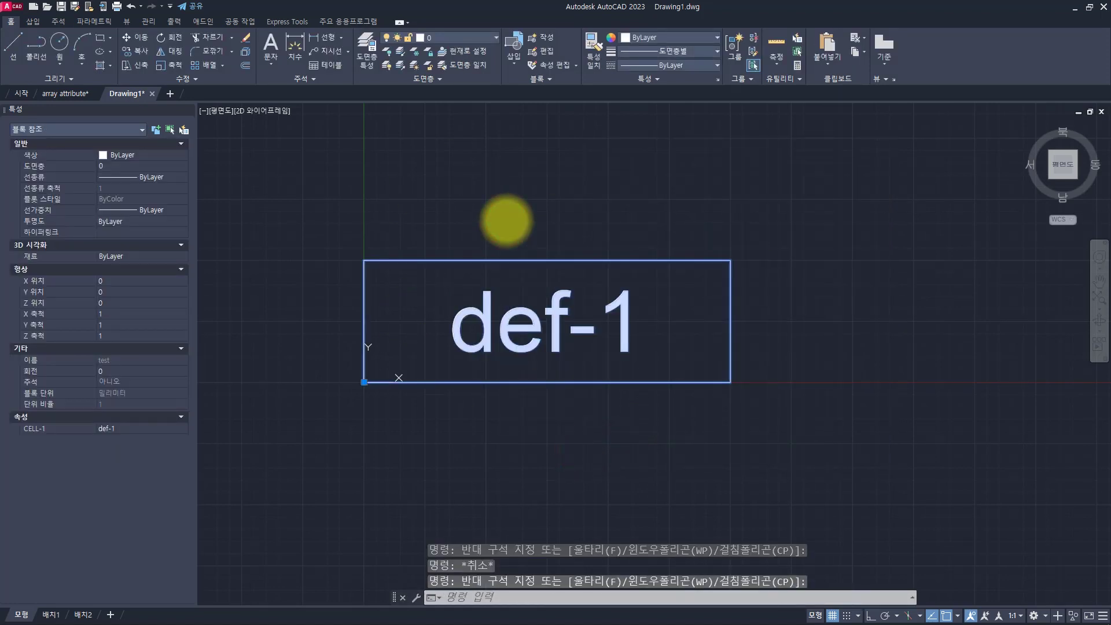
pyautogui.write('be')
pyautogui.press('Return')
pyautogui.press('Return')
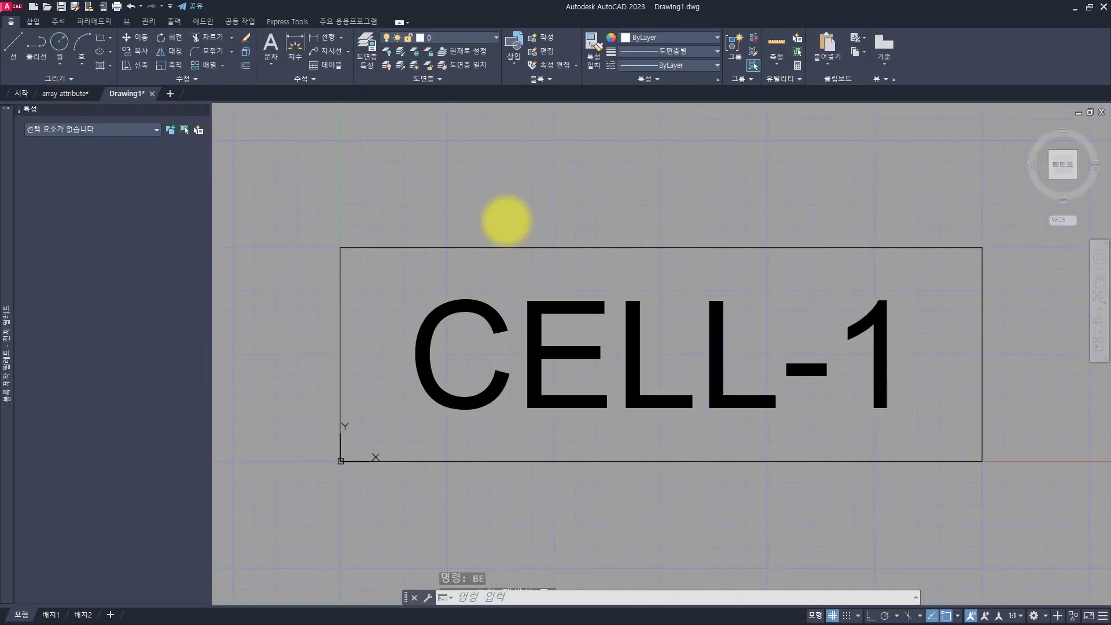
pyautogui.press('Escape')
pyautogui.press('Escape')
pyautogui.press('Escape')
# Turn off auto-hide for the Block Authoring Palettes and display the parameter tools (매개변수)
pyautogui.scroll(-2, 540, 248)
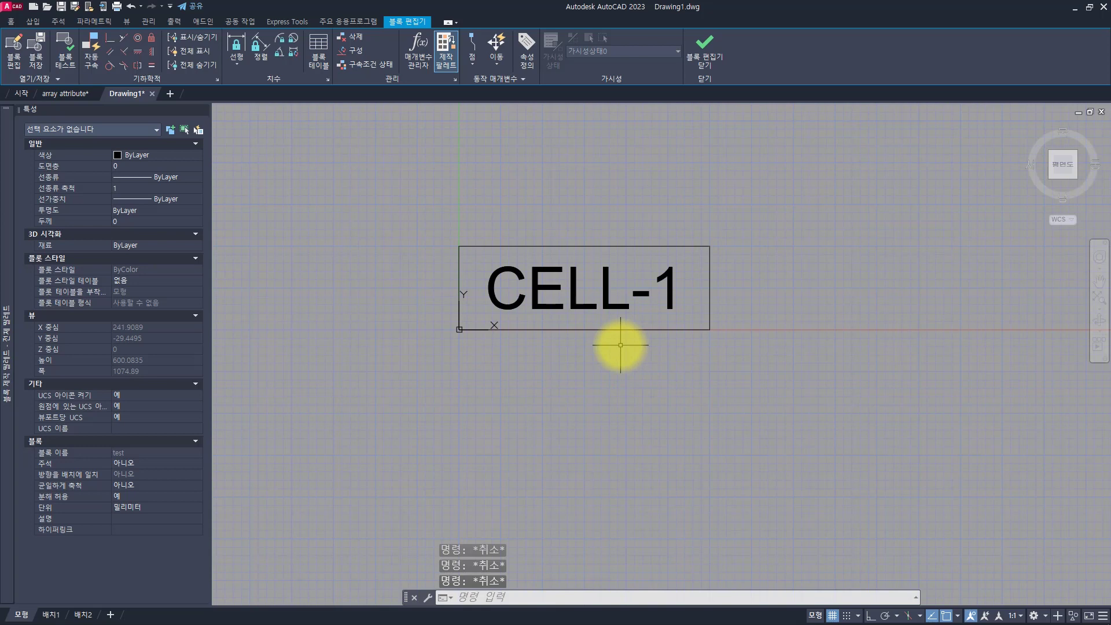
pyautogui.scroll(-1, 620, 344)
pyautogui.moveTo(3, 223)
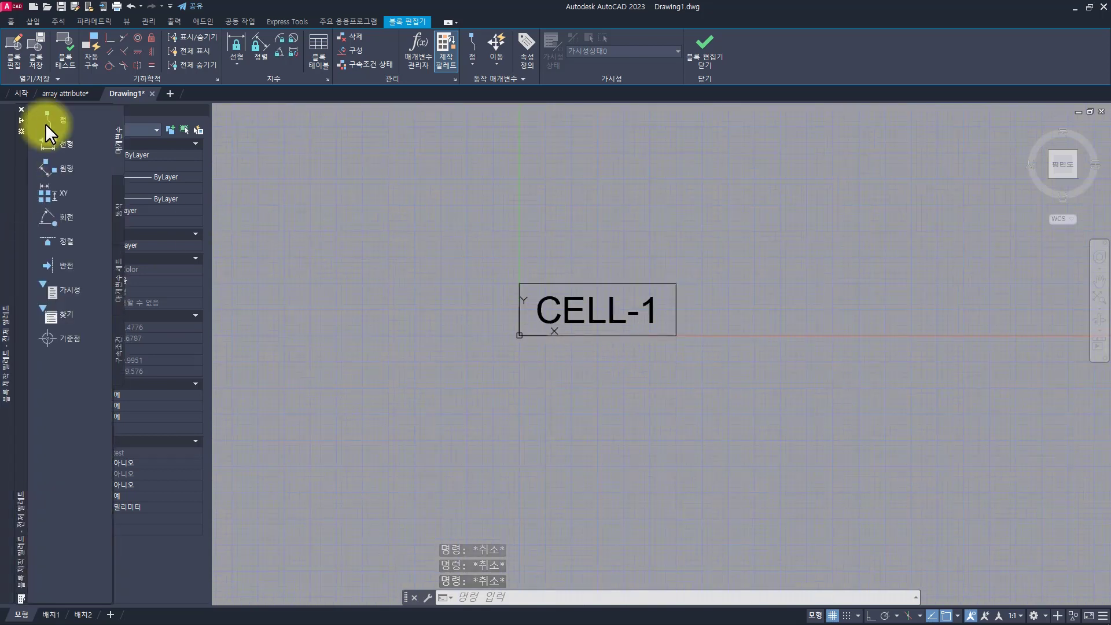
pyautogui.click(21, 123)
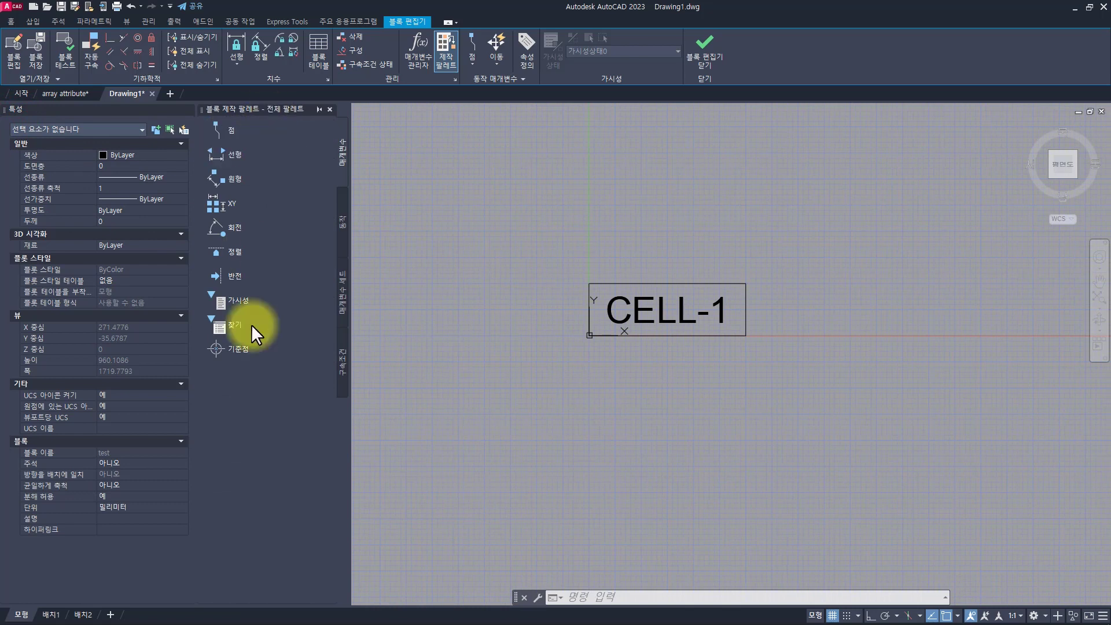
pyautogui.click(341, 221)
pyautogui.click(347, 148)
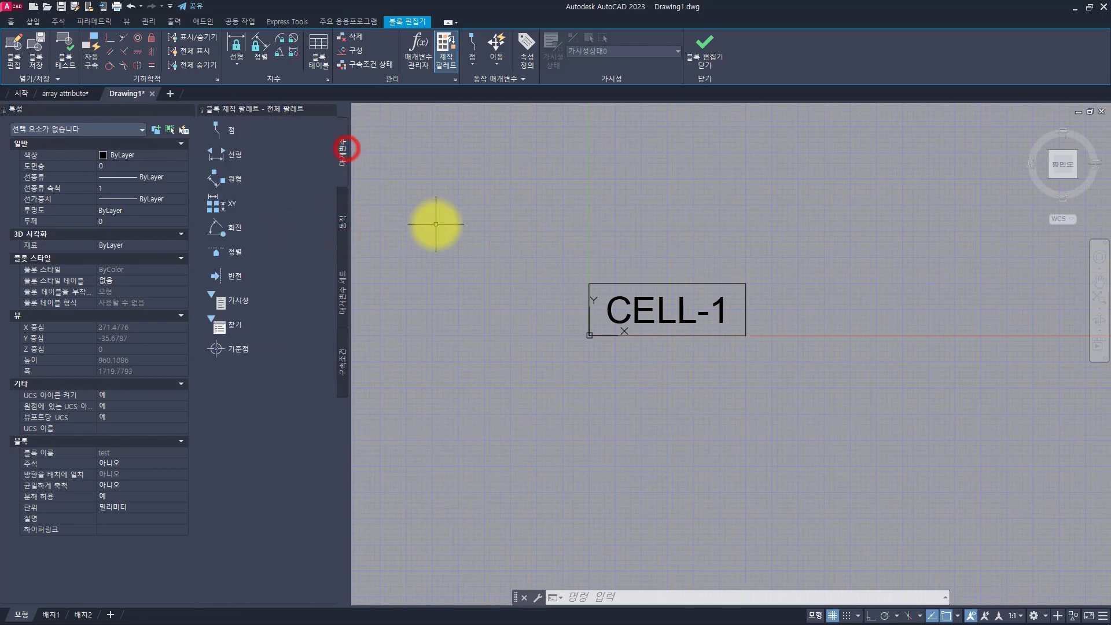
# Examine the cell's rectangle and the CELL-1 attribute definition, selecting them together and separately
pyautogui.click(477, 227)
pyautogui.click(784, 407)
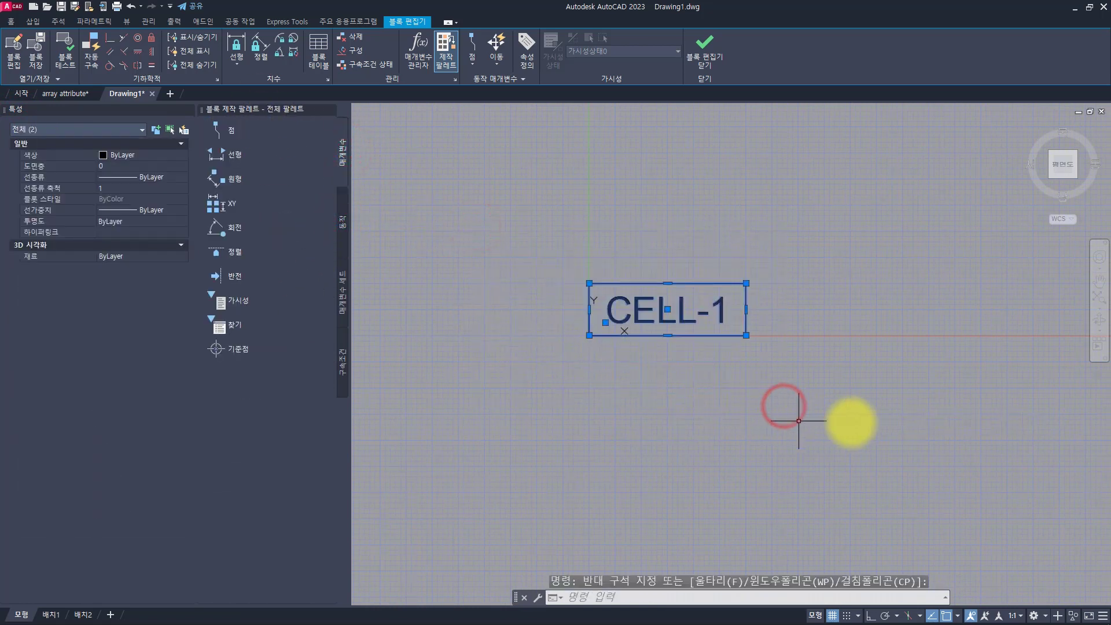
pyautogui.press('Escape')
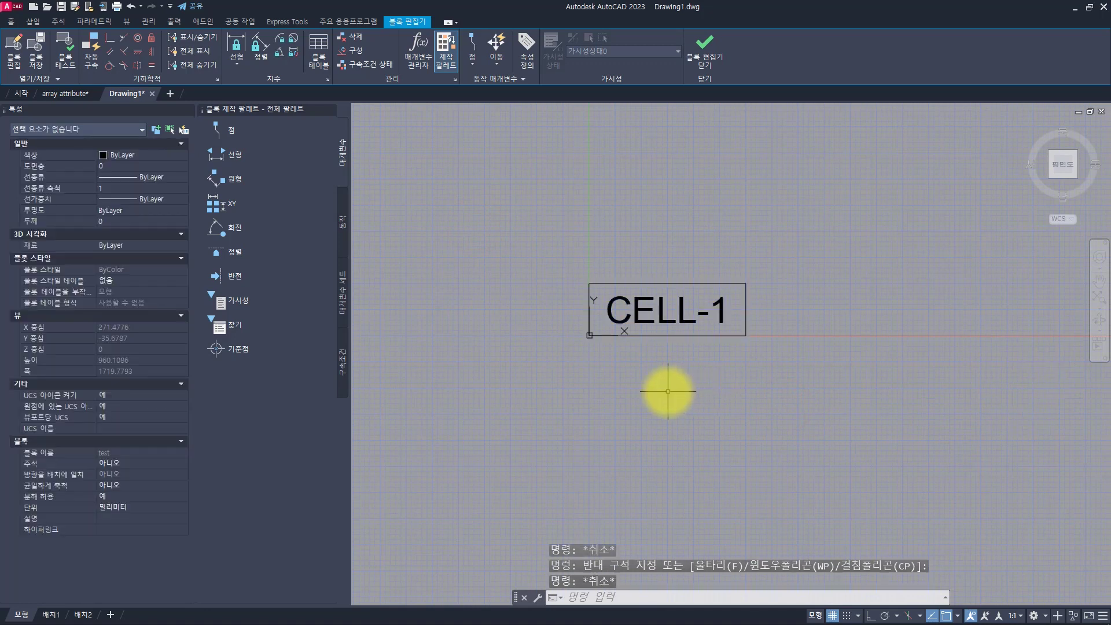
pyautogui.click(702, 305)
pyautogui.click(650, 318)
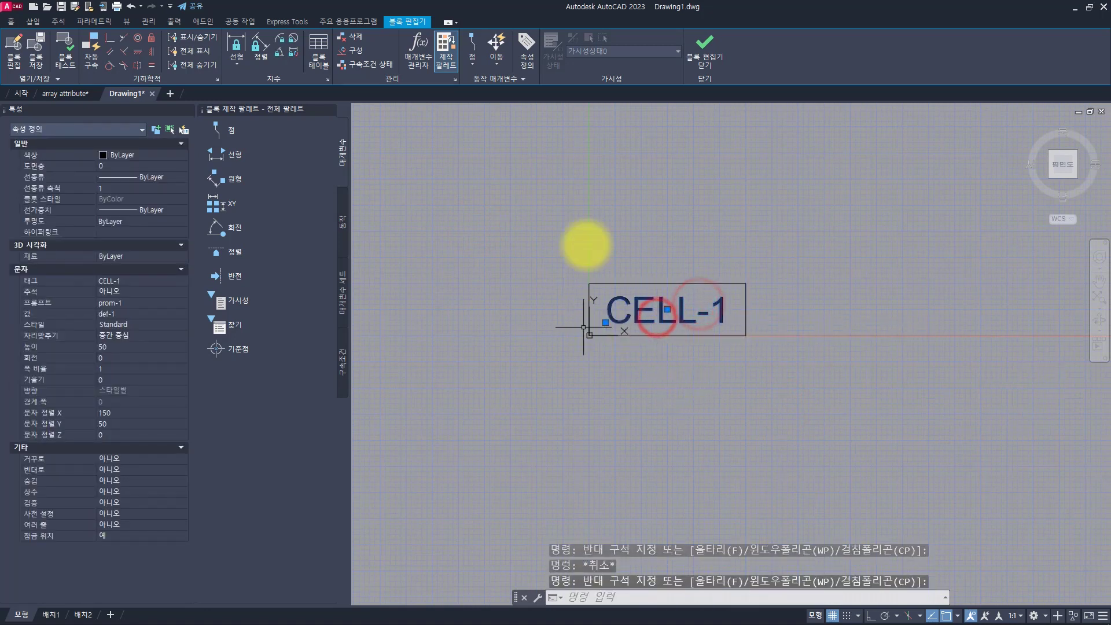
pyautogui.press('Escape')
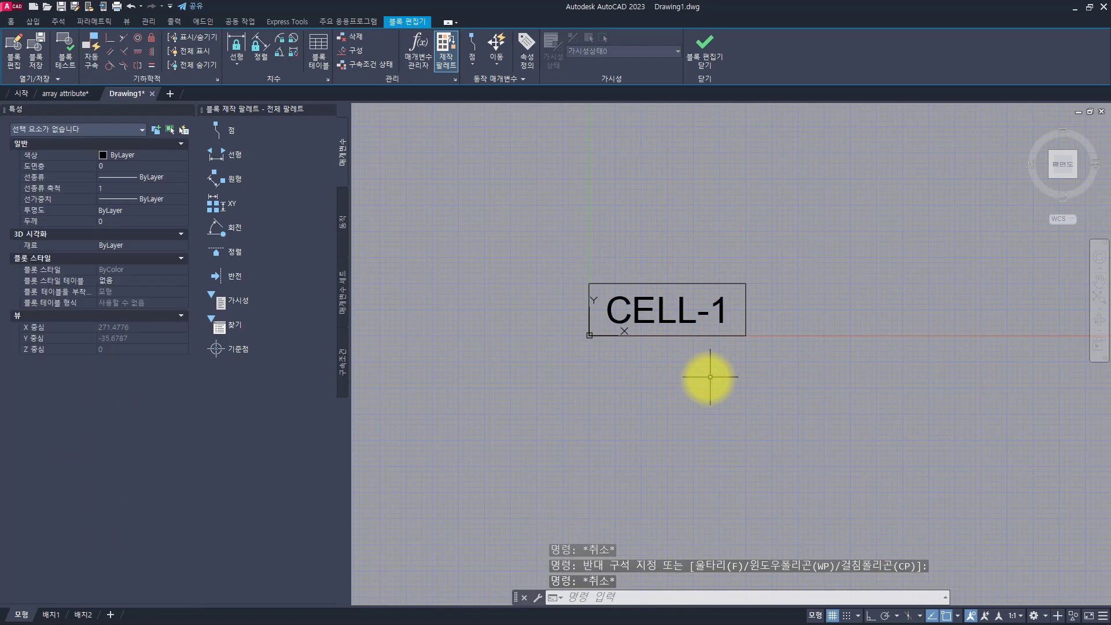
pyautogui.press('Escape')
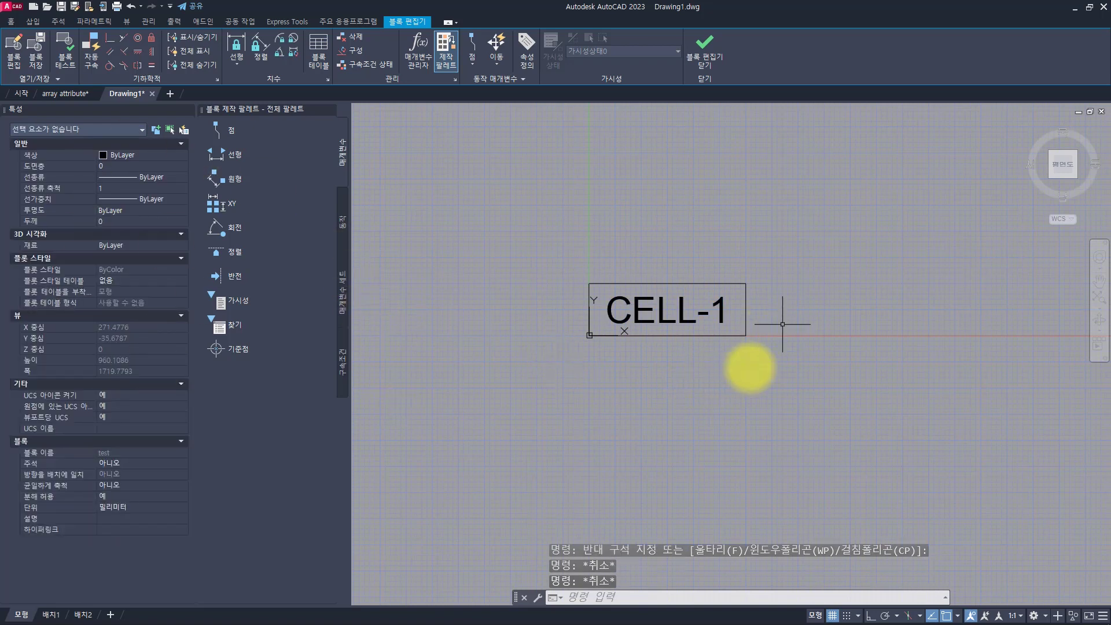
pyautogui.press('Escape')
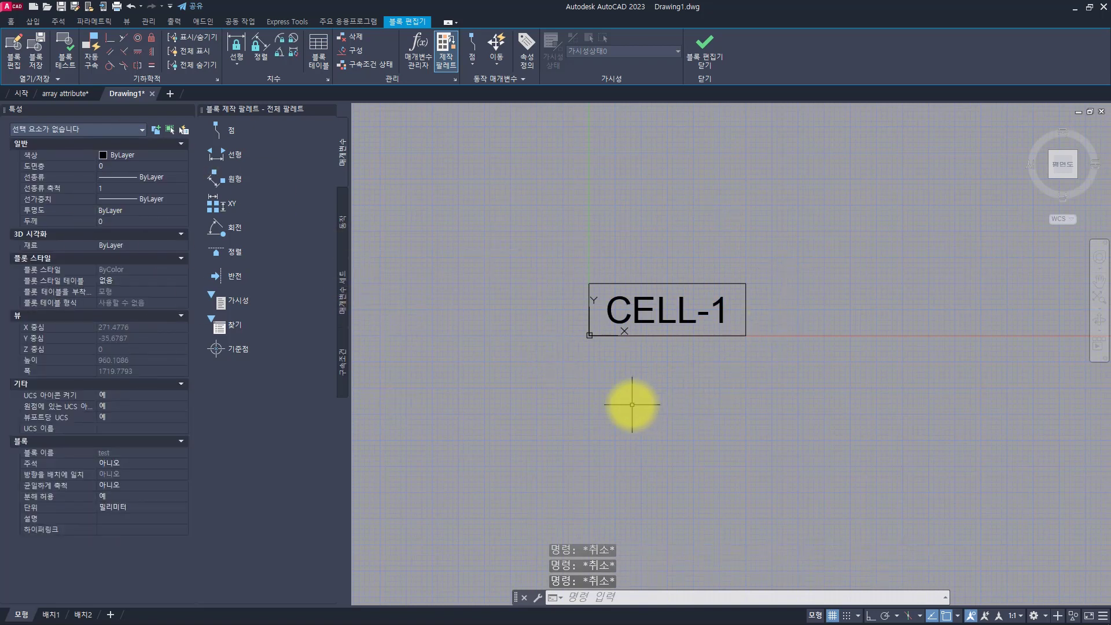
pyautogui.click(730, 268)
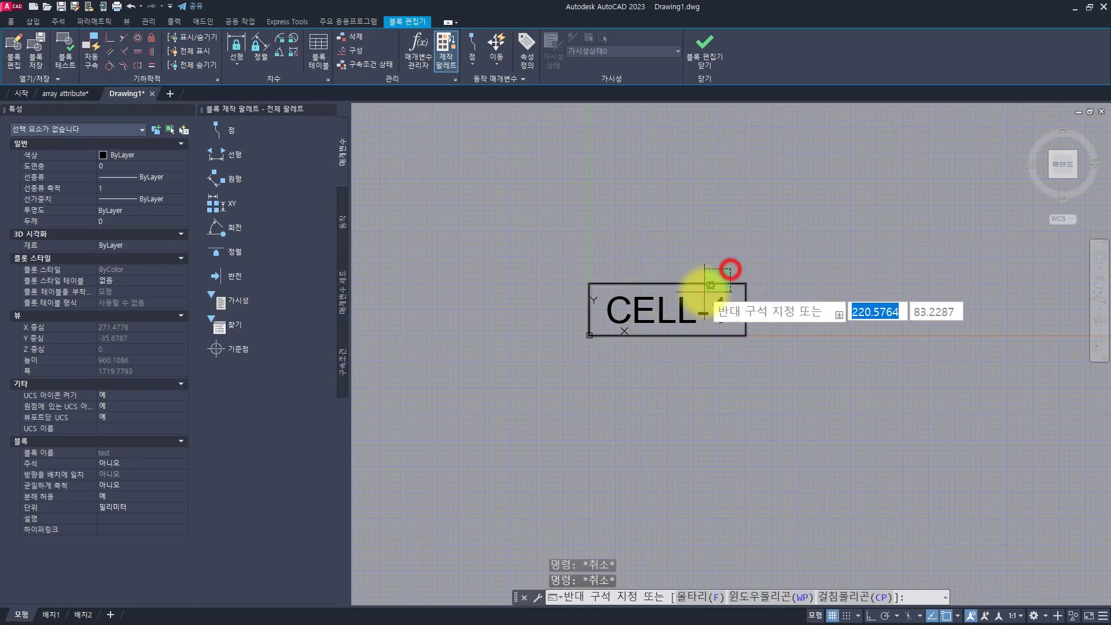
pyautogui.click(704, 293)
pyautogui.press('Escape')
pyautogui.press('Escape')
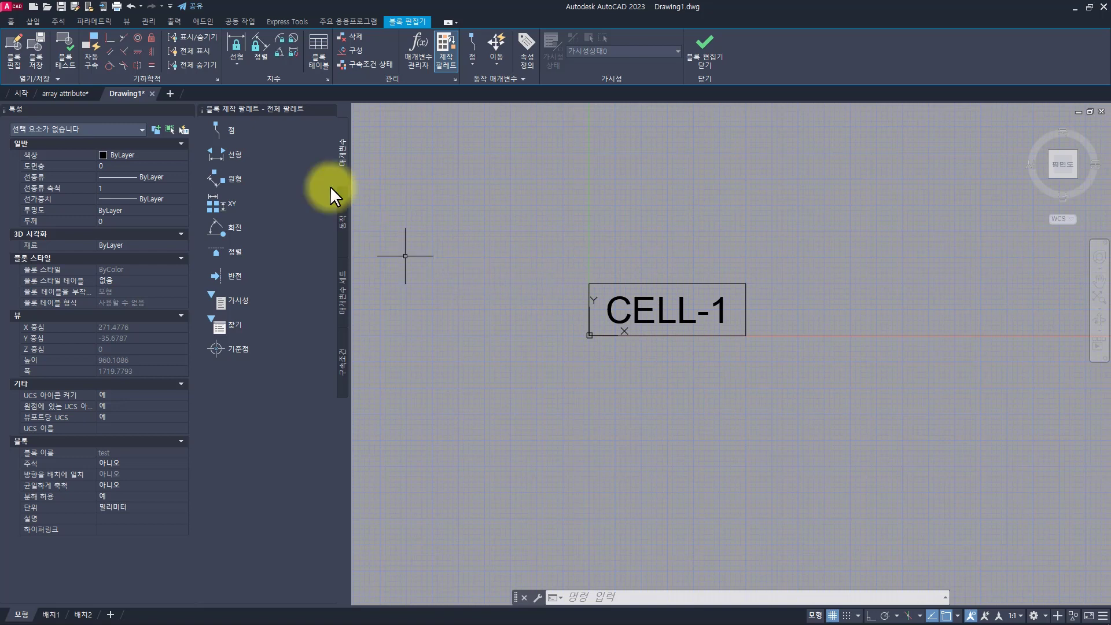
# Add a linear parameter (선형) along the rectangle's bottom edge, from its lower-left to its lower-right corner, with the label below
pyautogui.click(228, 154)
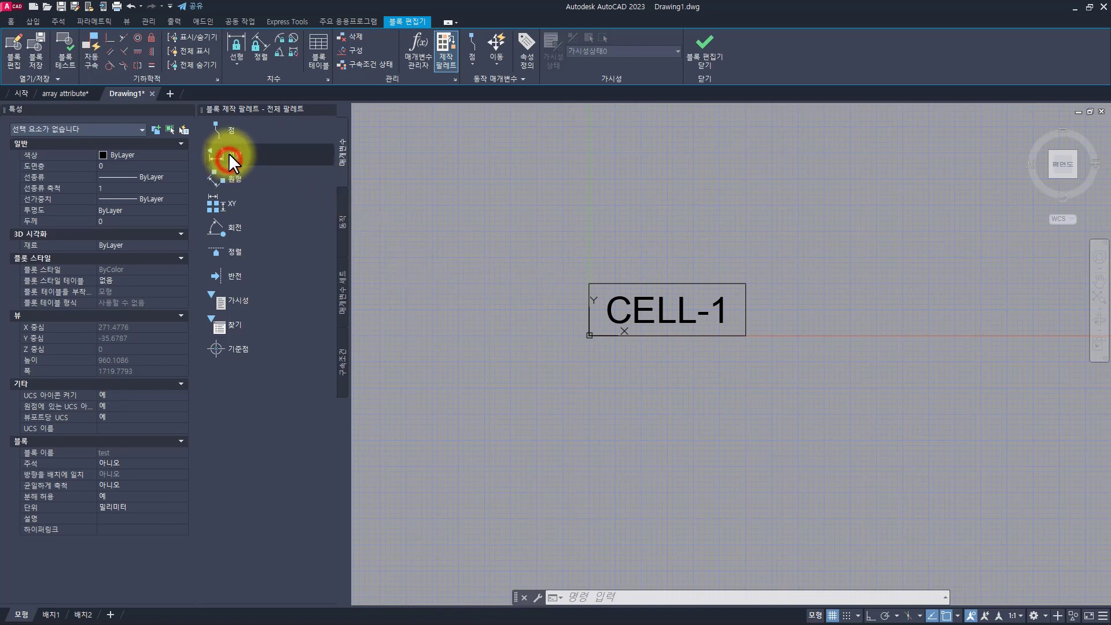
pyautogui.click(589, 334)
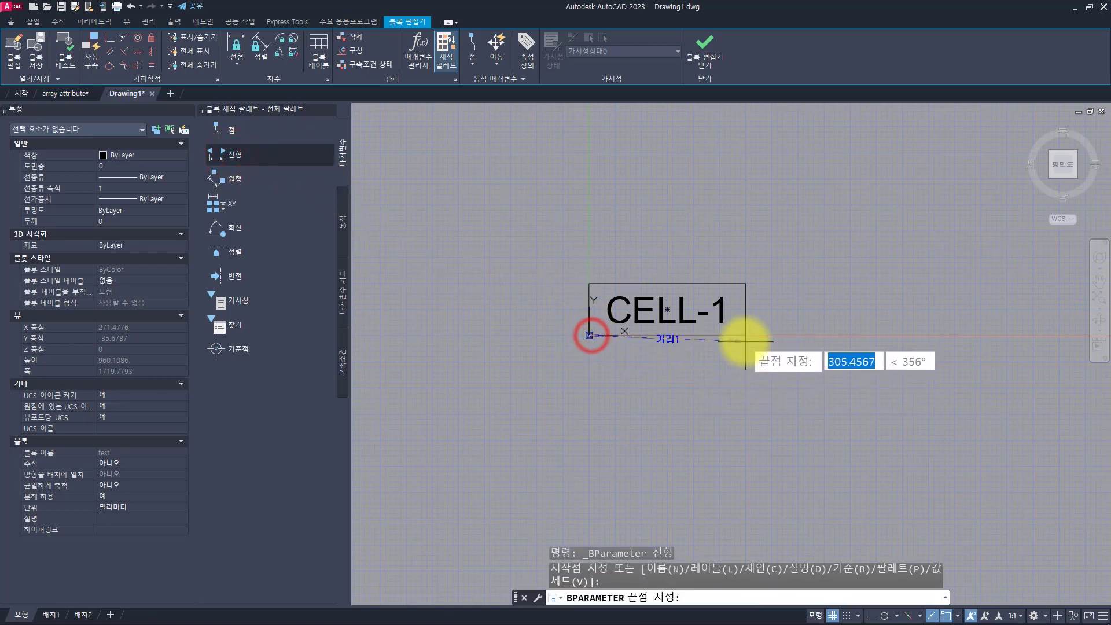
pyautogui.click(746, 335)
pyautogui.click(678, 418)
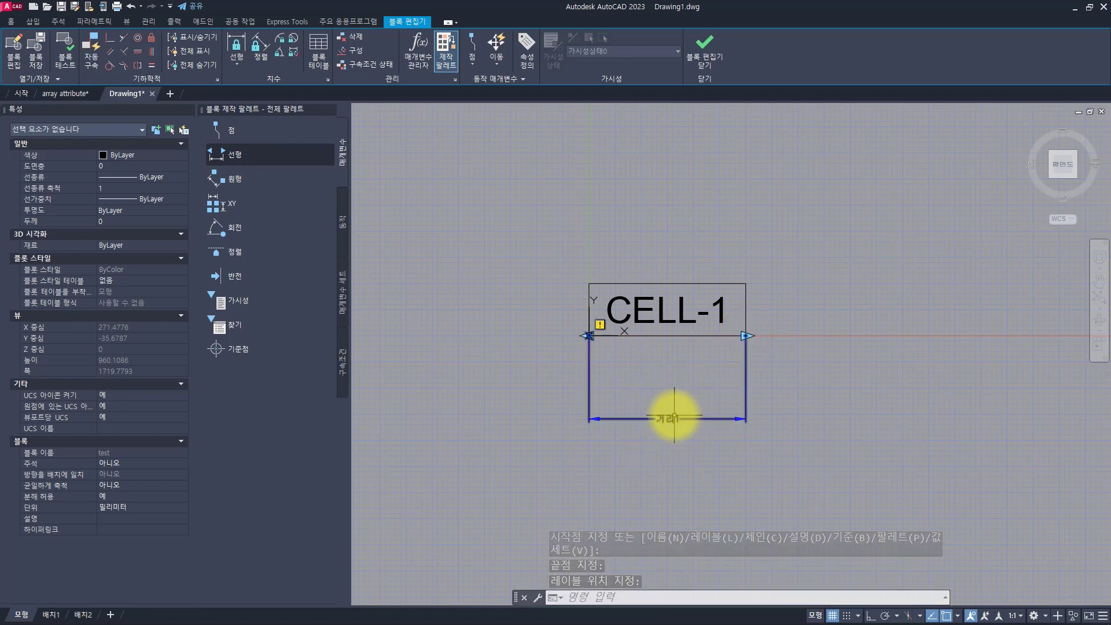
pyautogui.press('Escape')
# Add an array action (배열) to the linear parameter for the rectangle and attribute, picking the rectangle's bottom corners as the 300 column distance
pyautogui.click(338, 215)
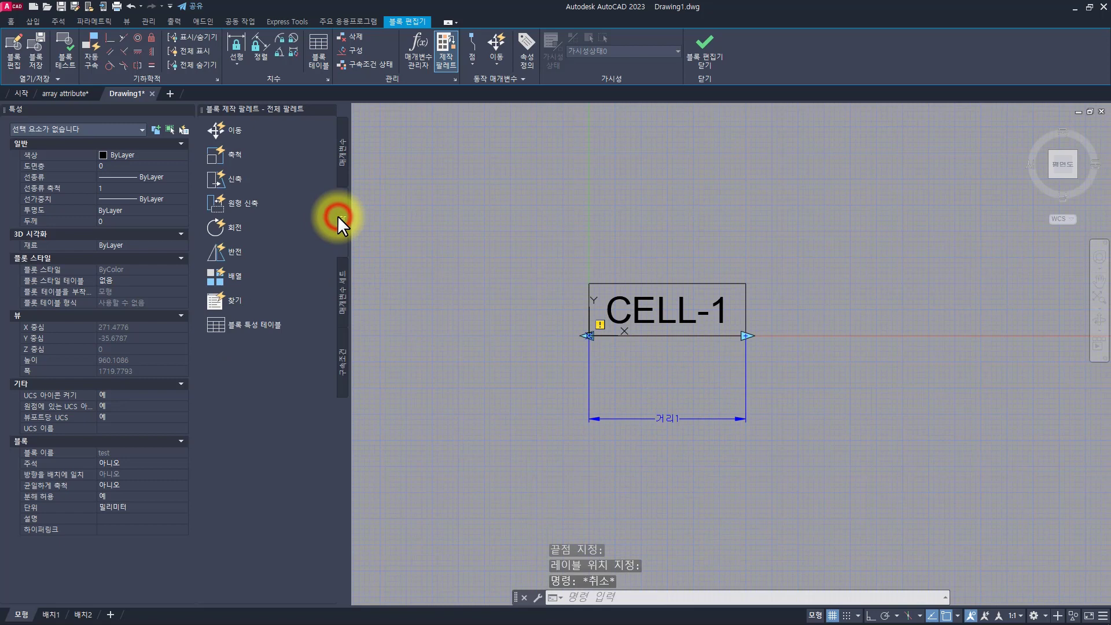
pyautogui.click(231, 277)
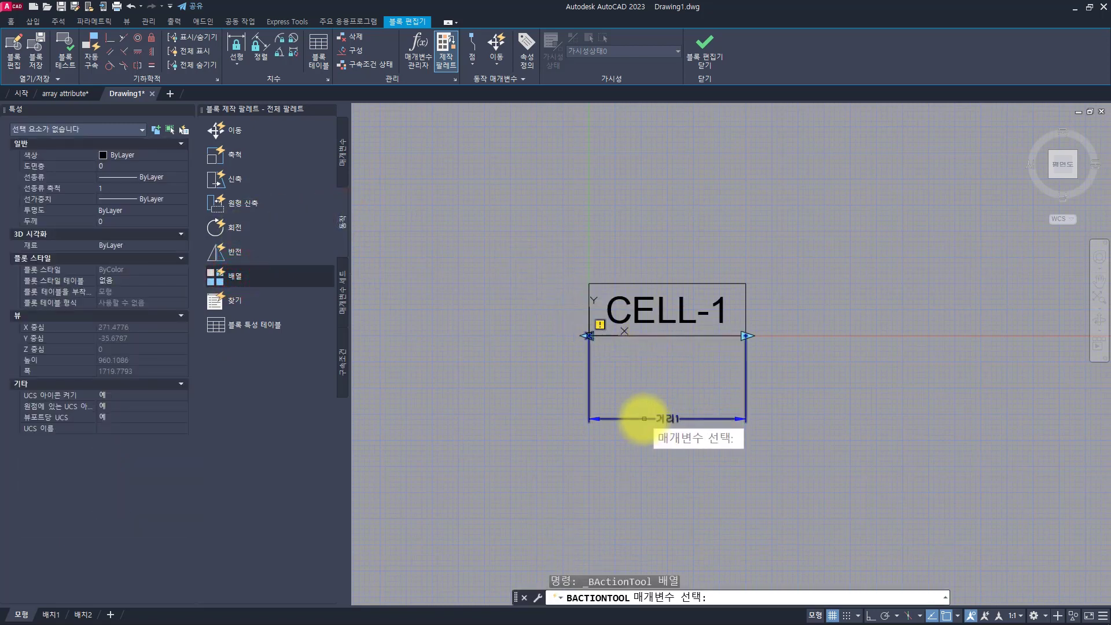
pyautogui.click(643, 417)
pyautogui.click(842, 212)
pyautogui.click(505, 383)
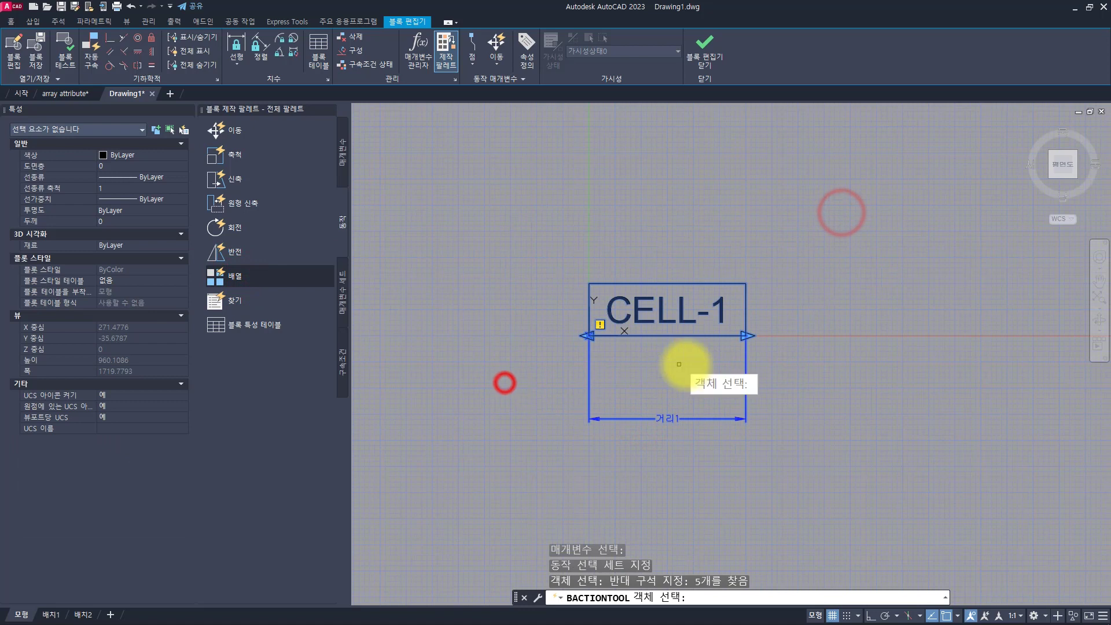
pyautogui.click(818, 240)
pyautogui.click(514, 377)
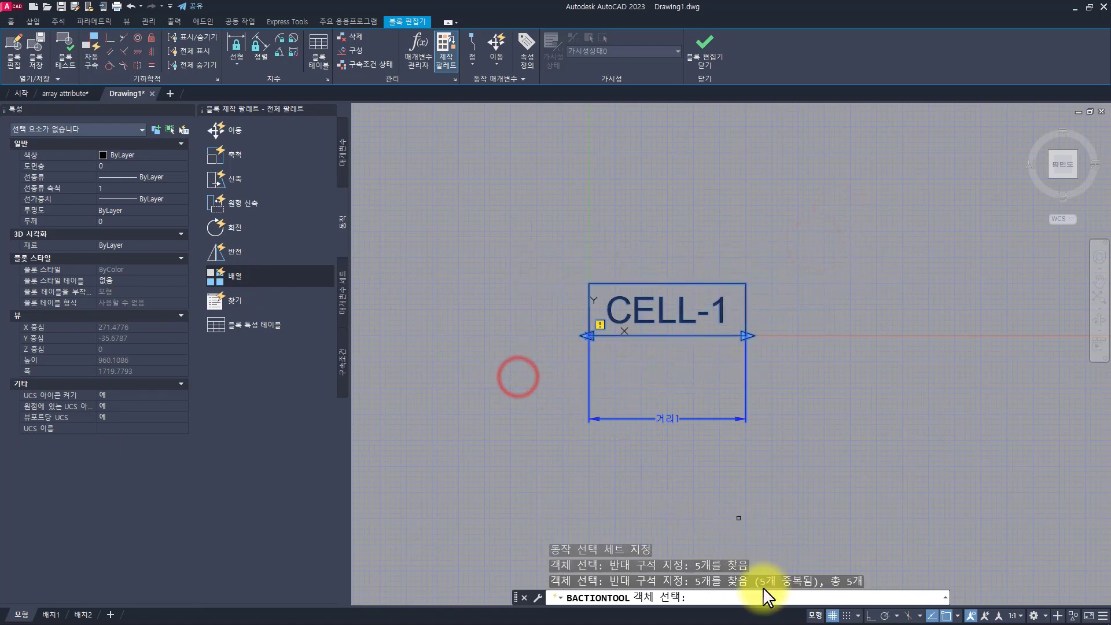
pyautogui.press('Return')
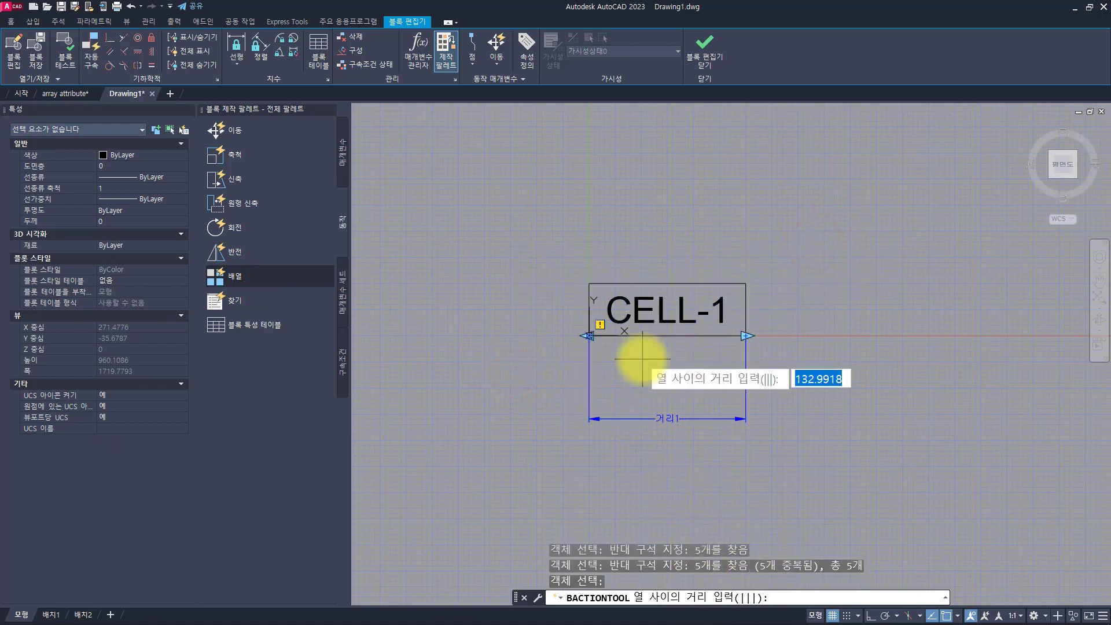
pyautogui.click(587, 335)
pyautogui.click(747, 336)
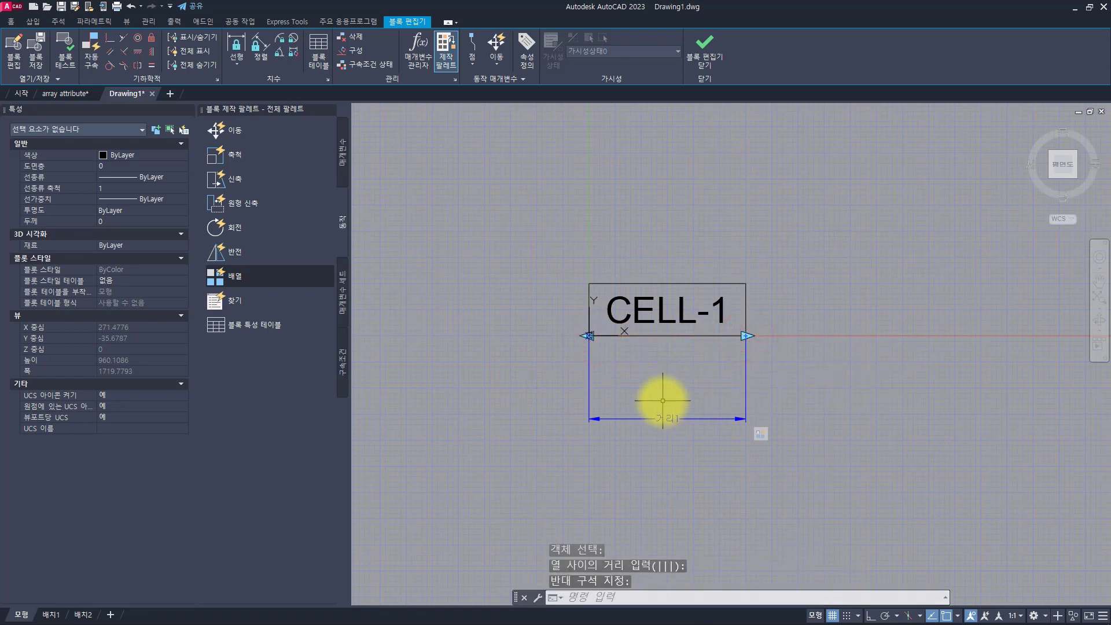
pyautogui.press('Escape')
pyautogui.press('Escape')
# Inspect the properties of the 거리1 linear parameter and of the array action
pyautogui.click(699, 448)
pyautogui.click(661, 390)
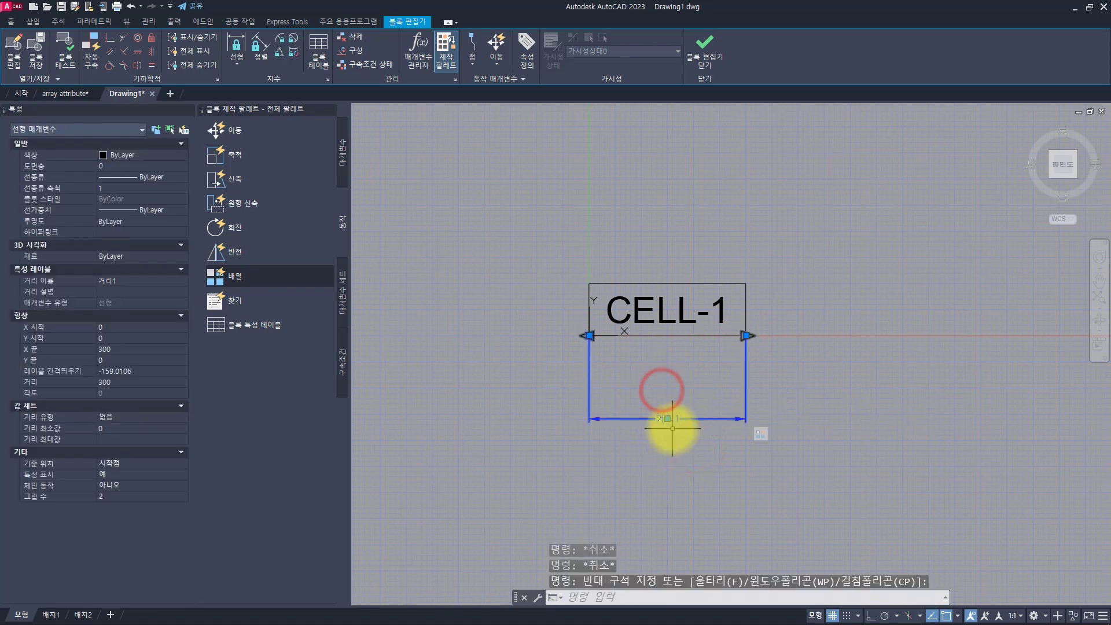
pyautogui.press('Escape')
pyautogui.click(761, 433)
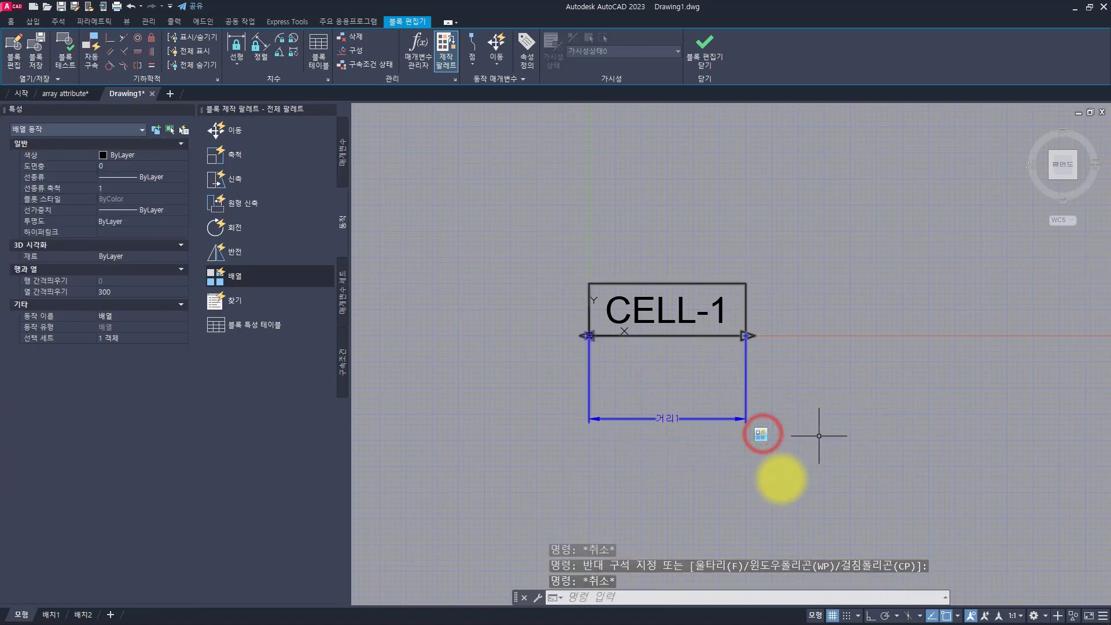
pyautogui.click(757, 435)
pyautogui.click(761, 433)
# Review the array command's object selection in the command history and check the action's selection set (선택 세트)
pyautogui.press('F2')
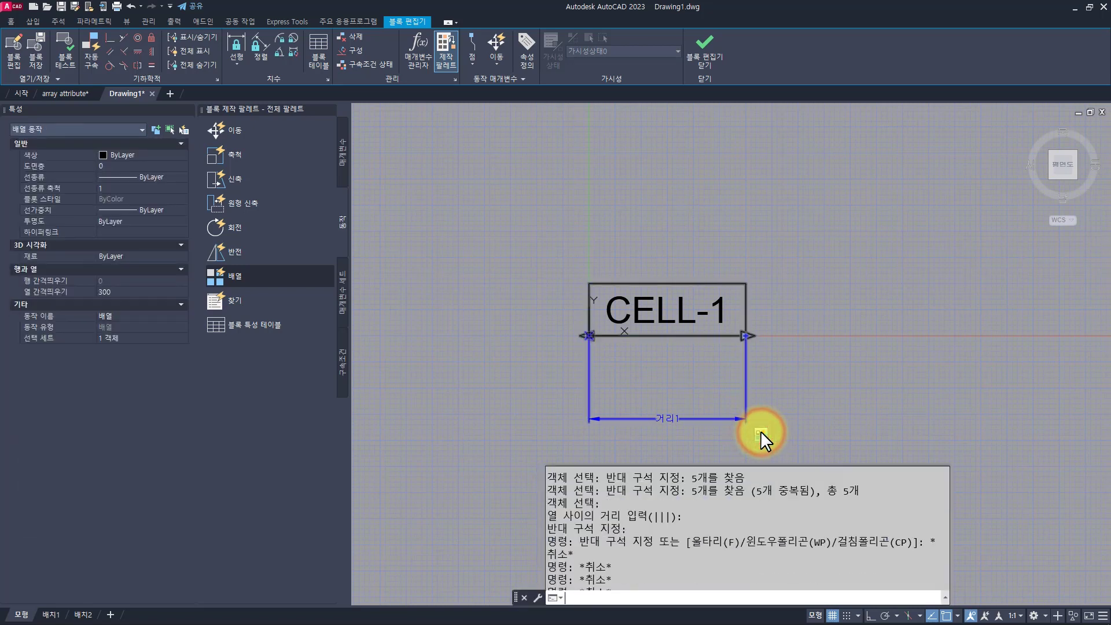
pyautogui.moveTo(662, 442); pyautogui.dragTo(855, 441)
pyautogui.click(751, 486)
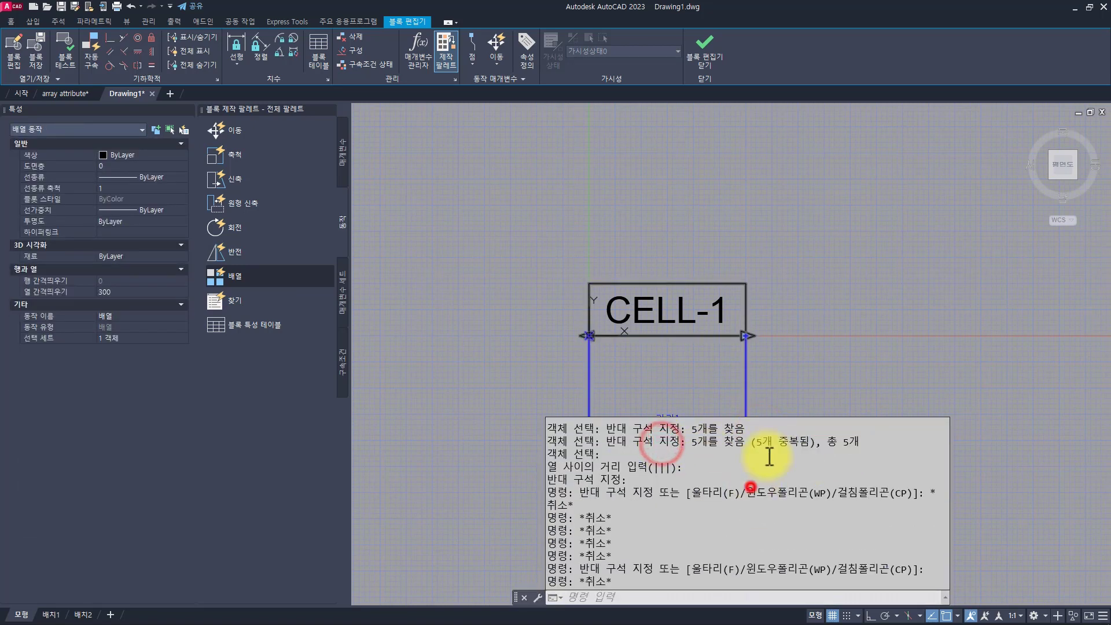
pyautogui.click(829, 355)
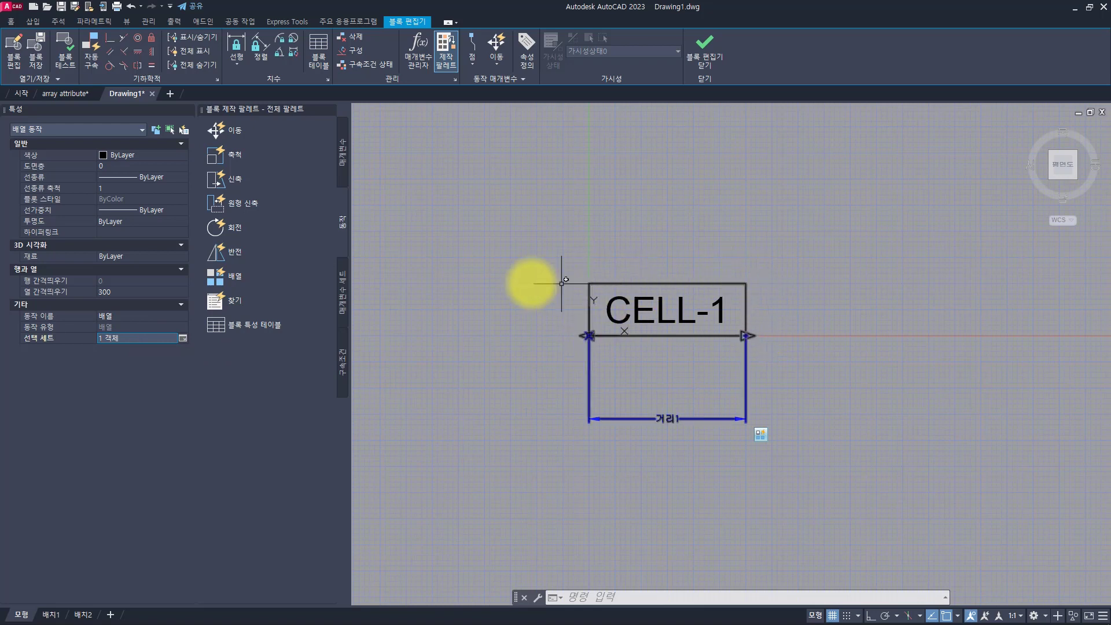
pyautogui.press('Escape')
pyautogui.press('Escape')
pyautogui.press('Escape')
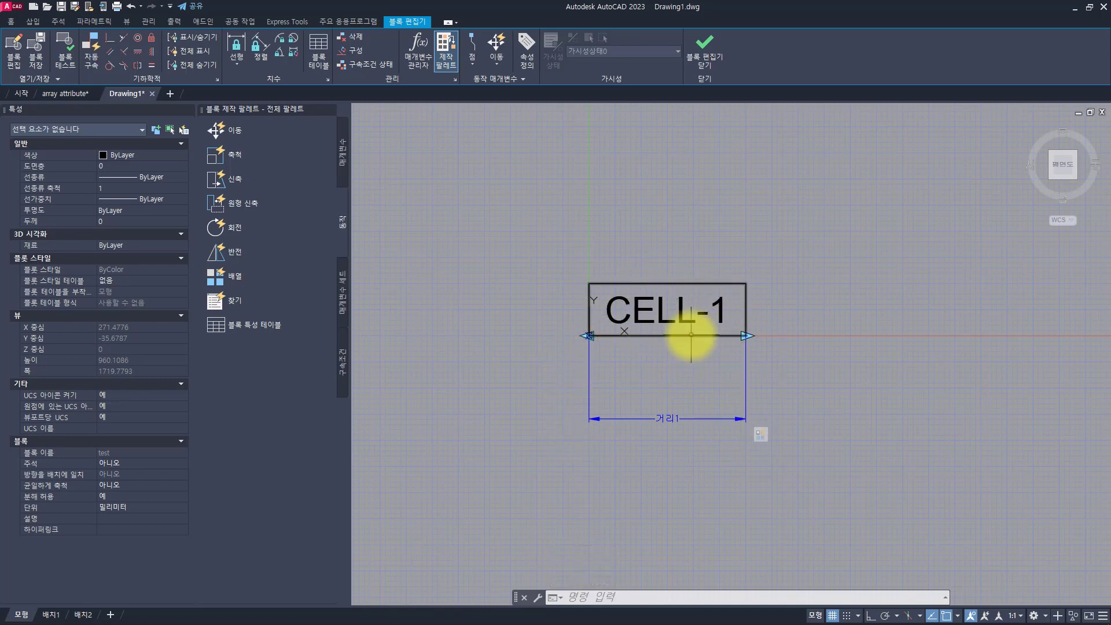
# Compare the array action's selection set with the comments about arraying attributes in q.jpg in the image viewer, and return to AutoCAD
pyautogui.click(760, 435)
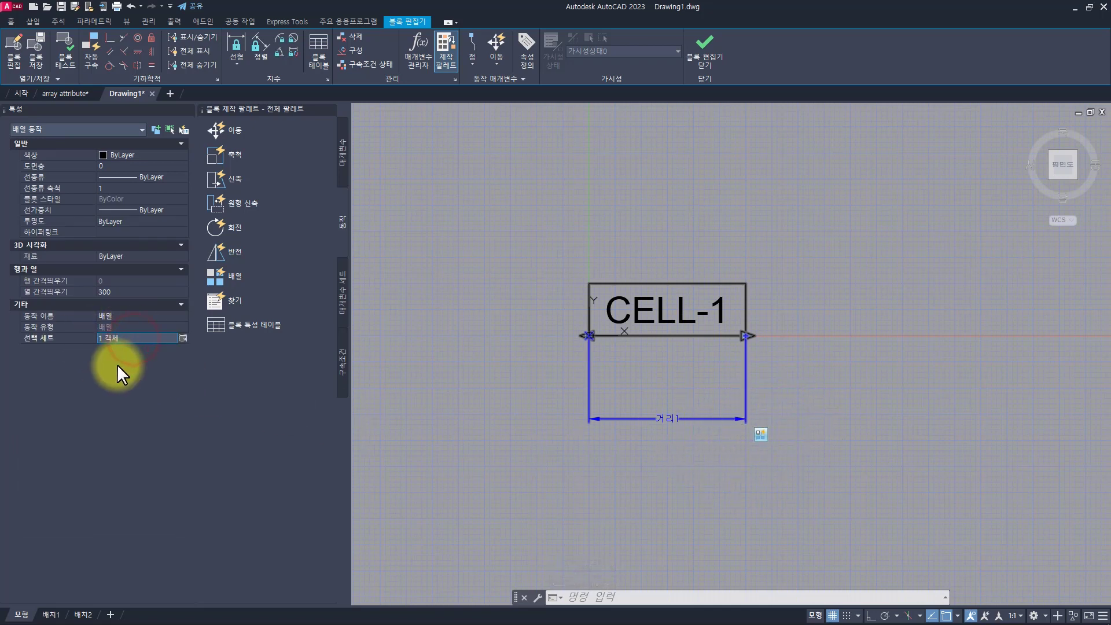
pyautogui.hotkey('alt', 'Tab')
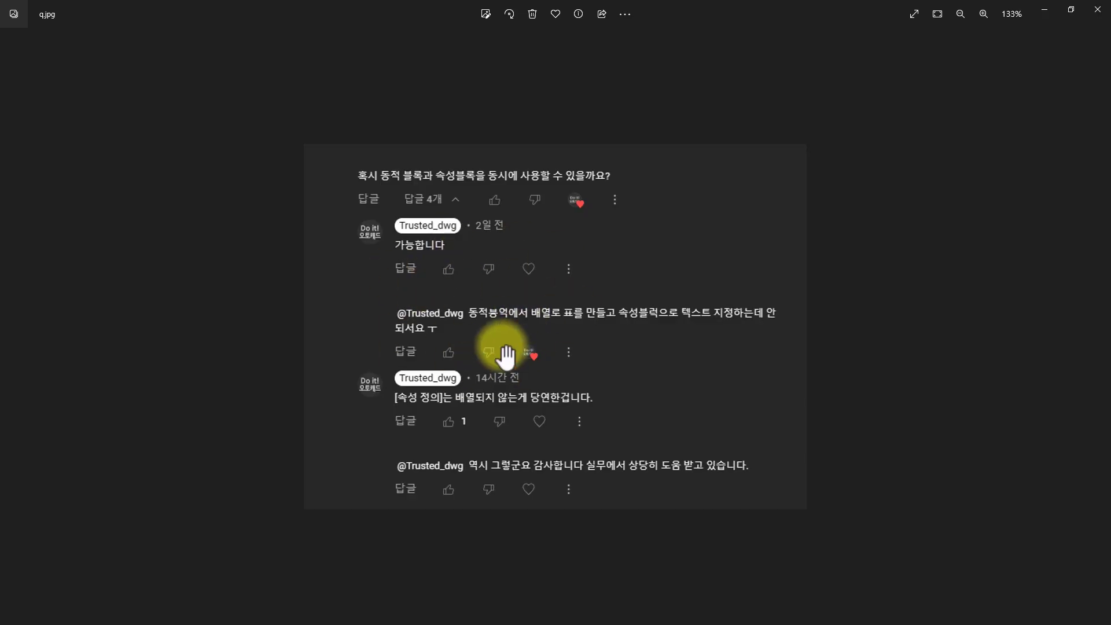
pyautogui.hotkey('alt', 'Tab')
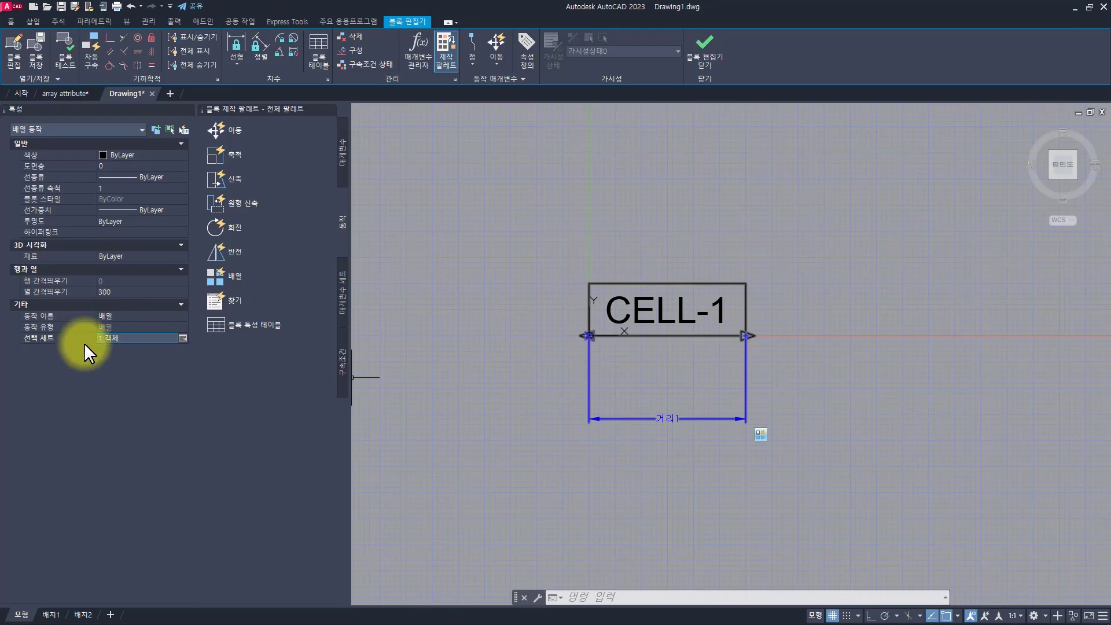
pyautogui.hotkey('alt', 'Tab')
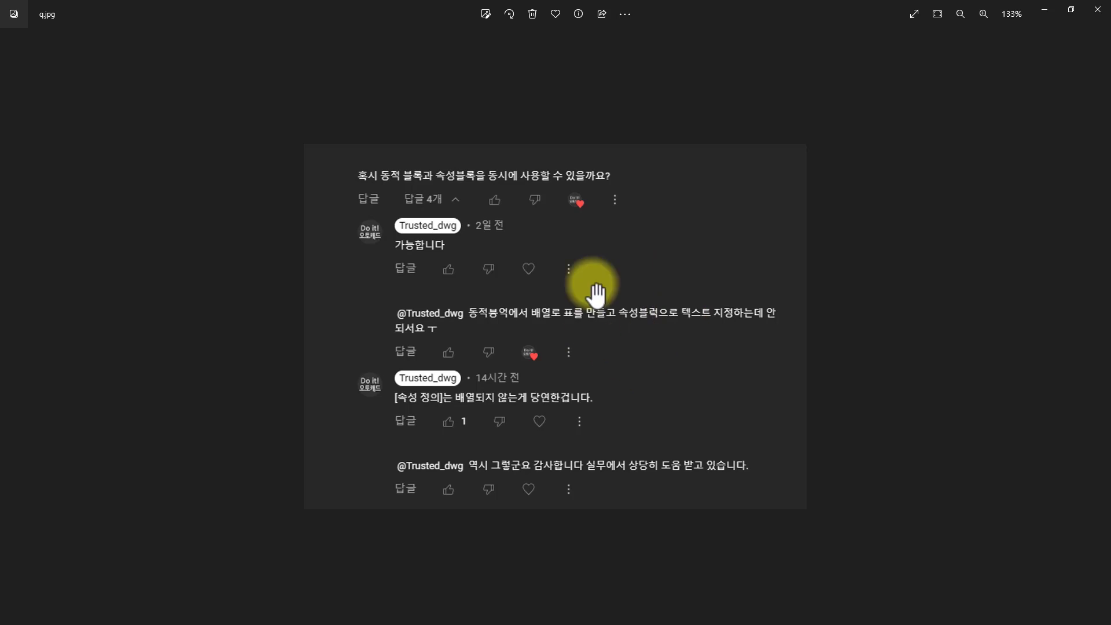
pyautogui.hotkey('alt', 'Tab')
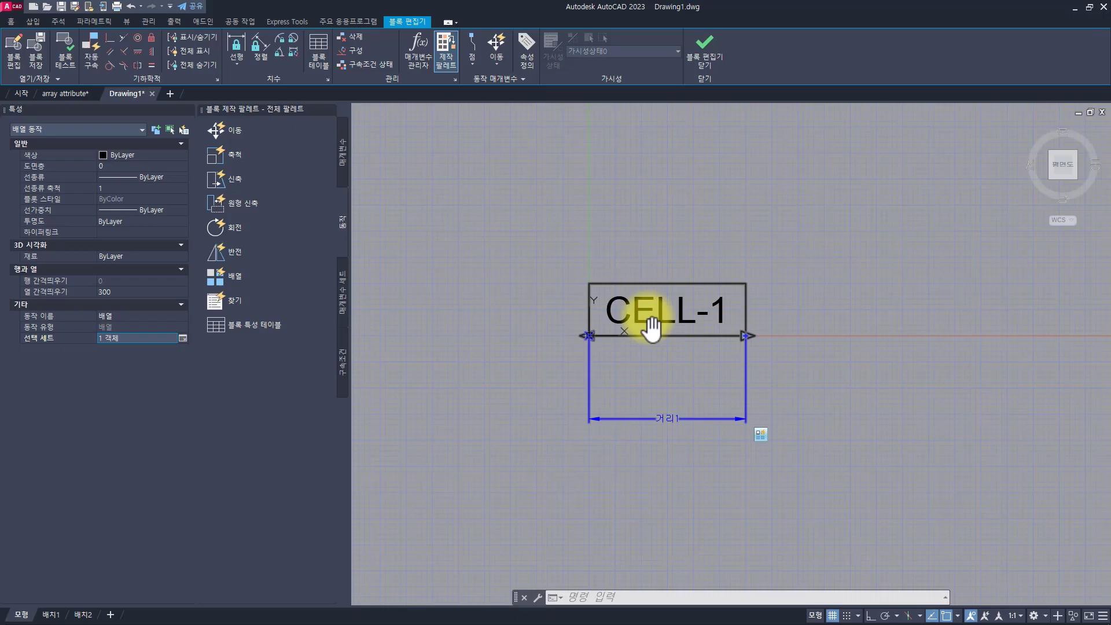
# Inspect the text properties of the CELL-1 attribute definition, such as its tag, prompt and default value
pyautogui.press('Escape')
pyautogui.press('Escape')
pyautogui.click(641, 293)
pyautogui.click(628, 306)
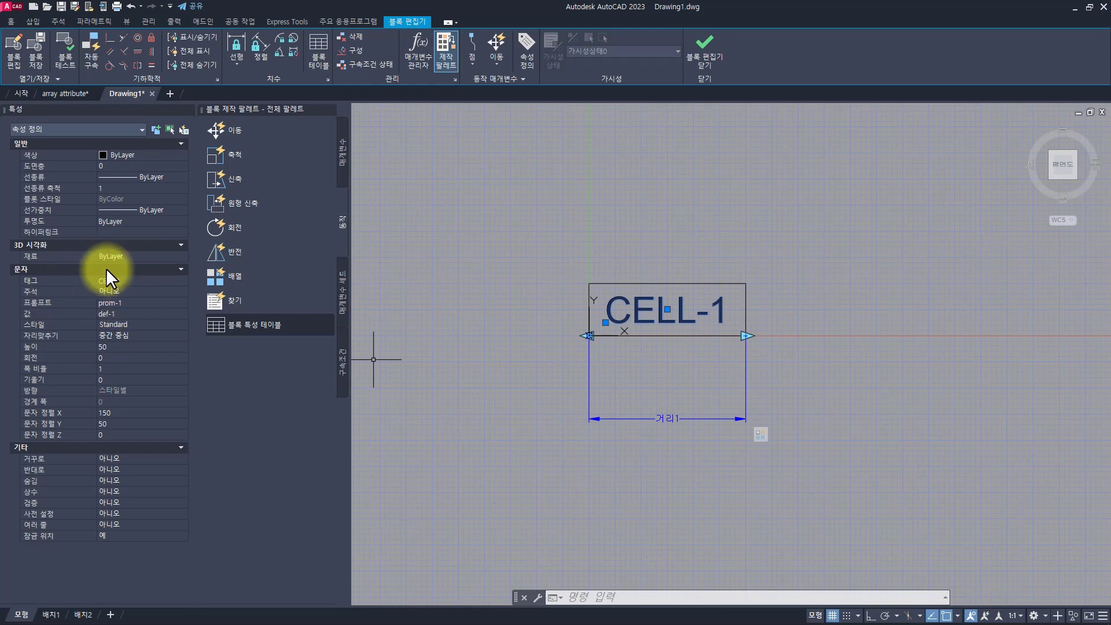
pyautogui.click(561, 280)
pyautogui.press('Escape')
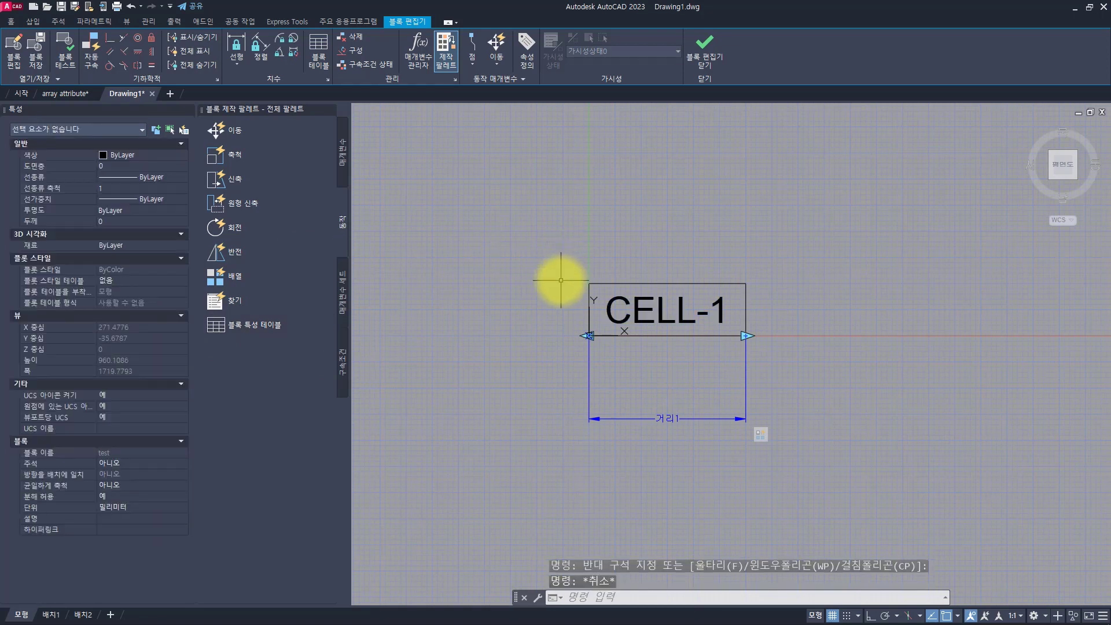
pyautogui.press('Escape')
pyautogui.press('Escape')
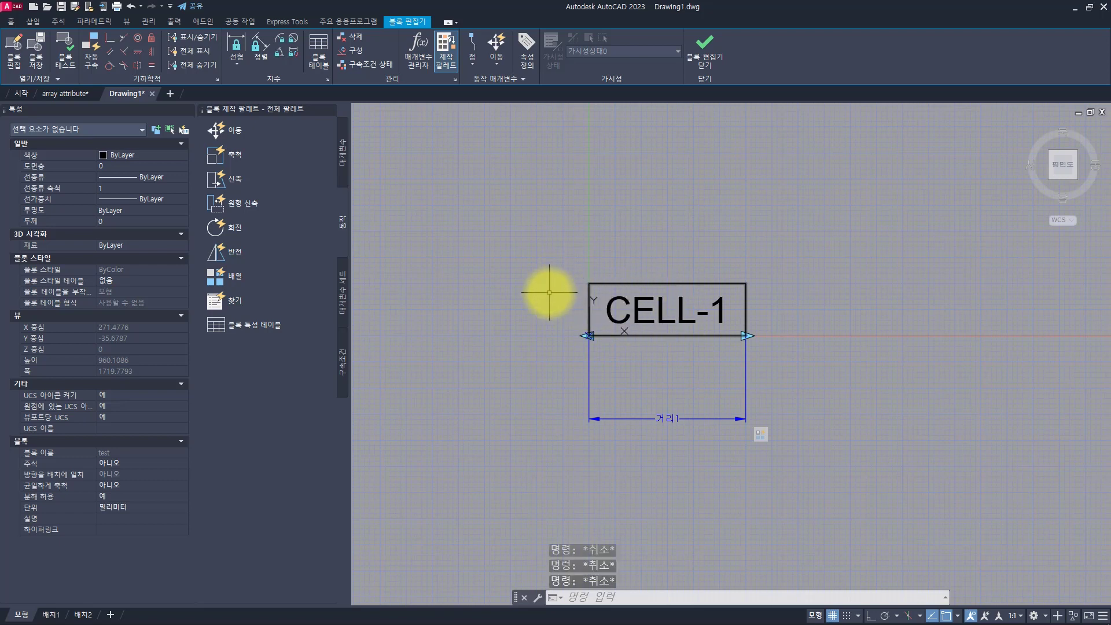
# Display the parameter tools (매개변수) and compare the object types of the rectangle and the CELL-1 attribute
pyautogui.click(343, 154)
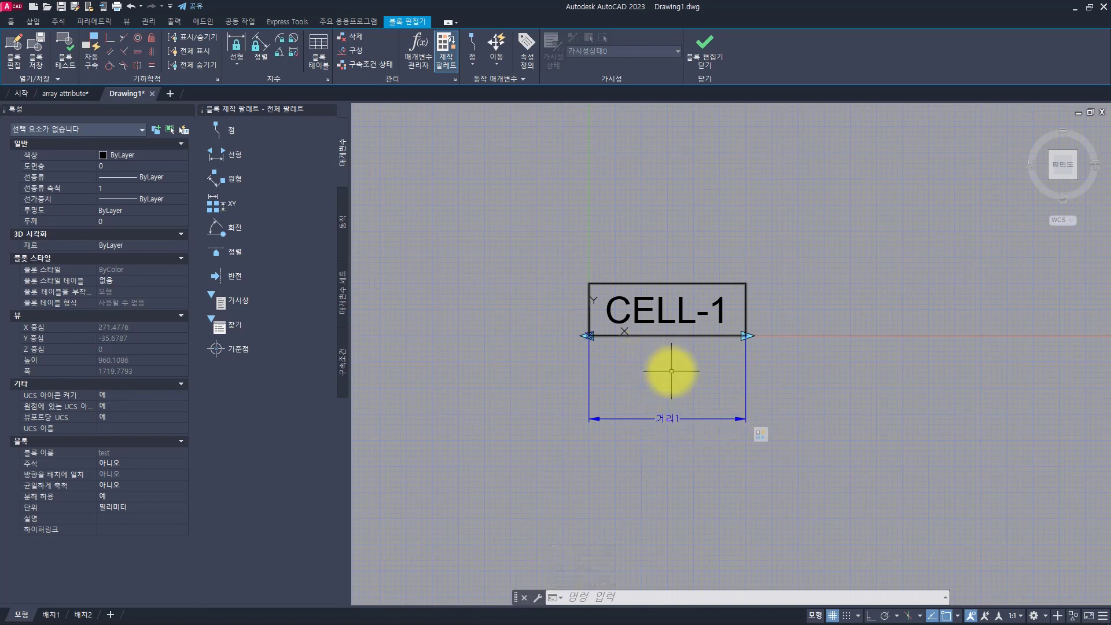
pyautogui.click(665, 336)
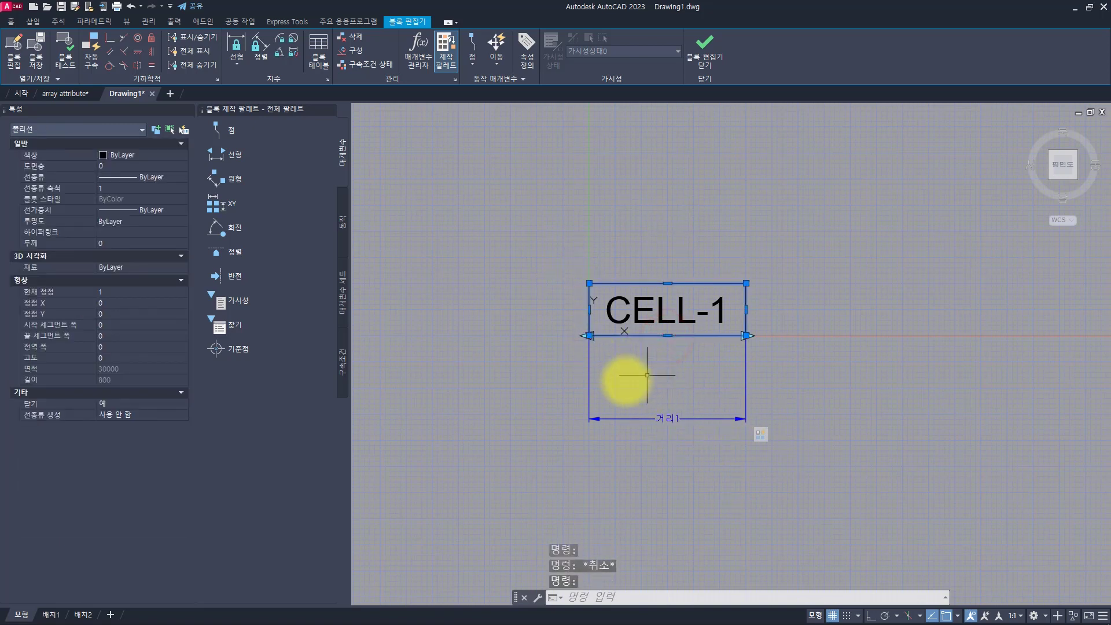
pyautogui.press('Escape')
pyautogui.click(687, 295)
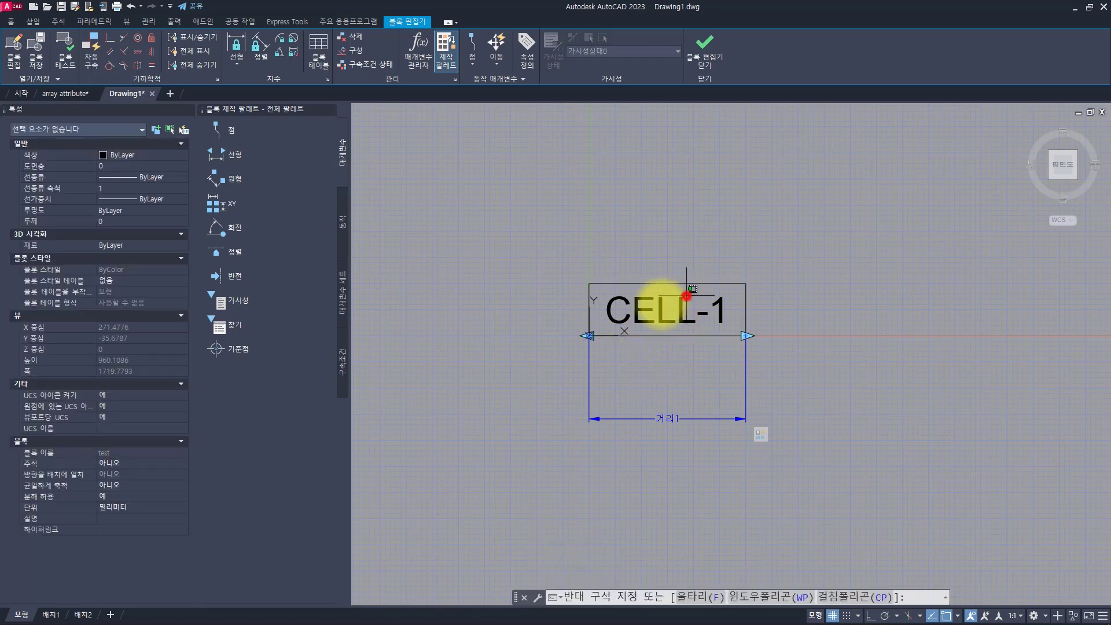
pyautogui.click(640, 303)
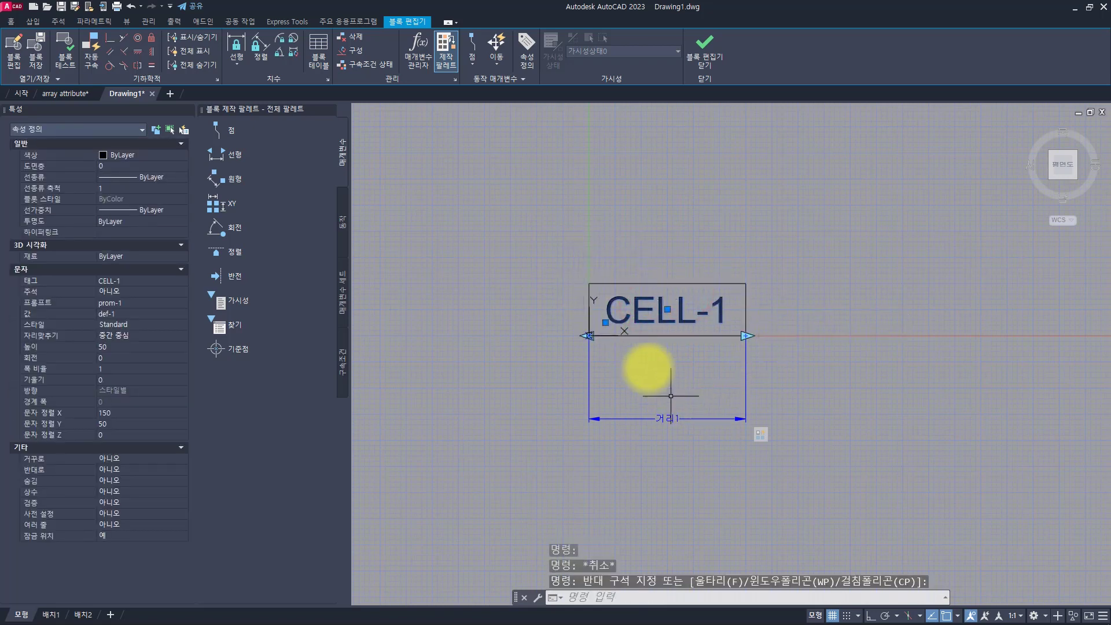
# Examine the CELL-1 attribute definition and its properties as an object separate from the cell rectangle
pyautogui.press('Escape')
pyautogui.press('Escape')
pyautogui.press('Escape')
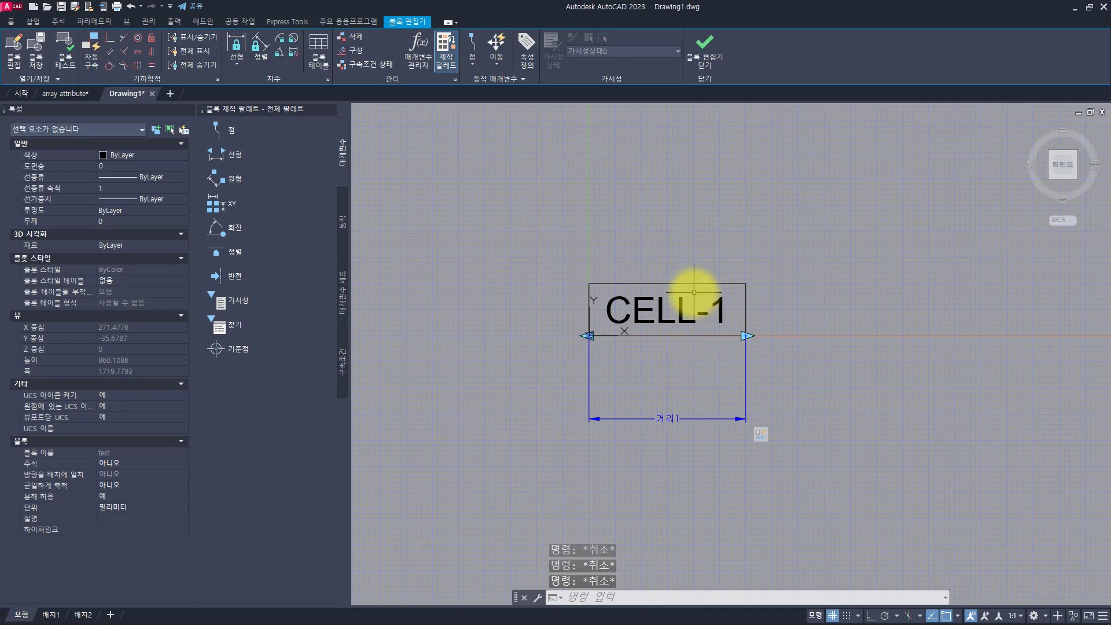
pyautogui.click(661, 298)
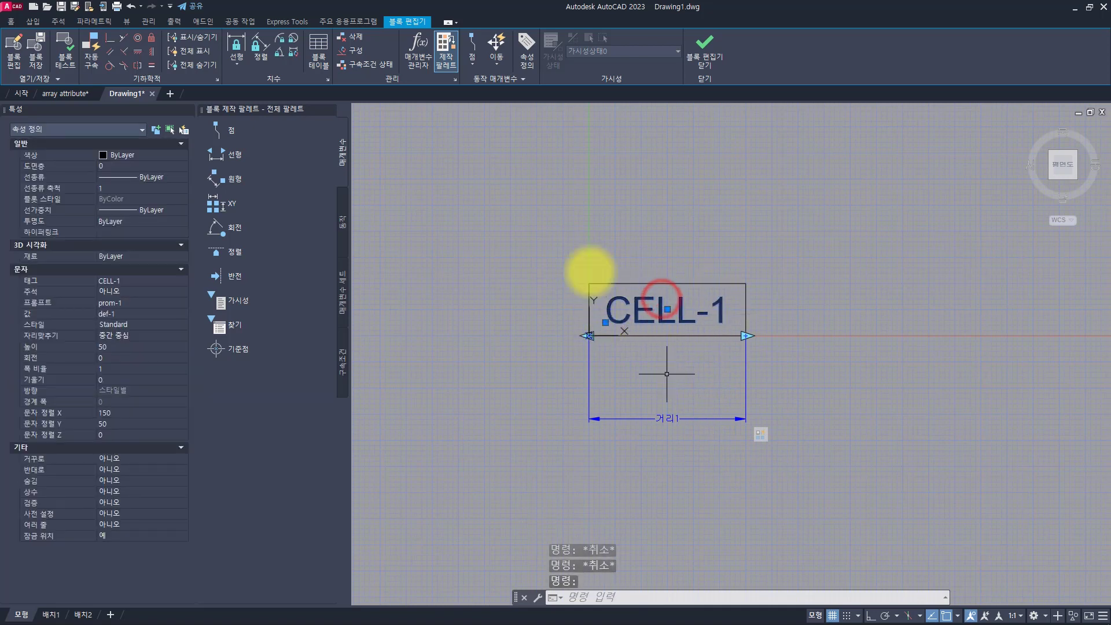
pyautogui.press('Escape')
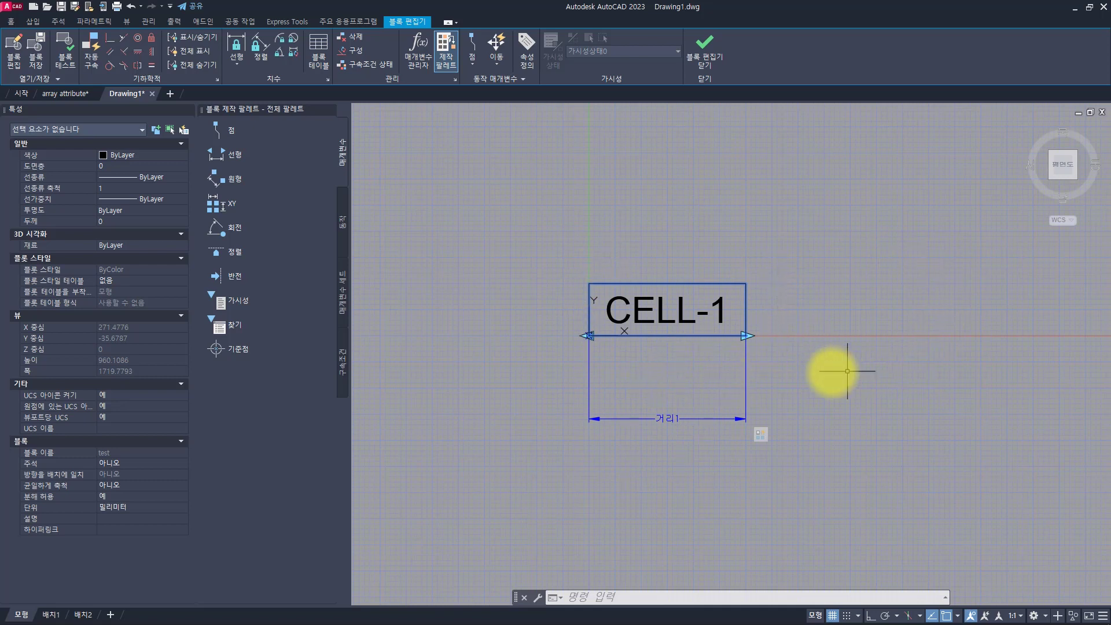
pyautogui.press('Escape')
pyautogui.press('Escape')
pyautogui.press('Escape')
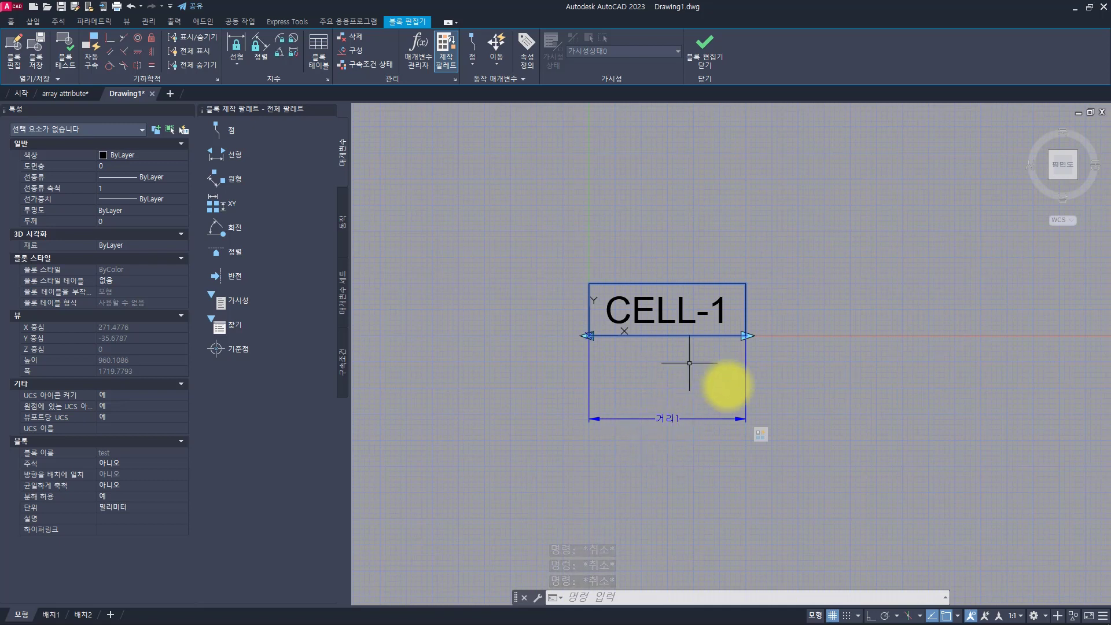
pyautogui.click(699, 288)
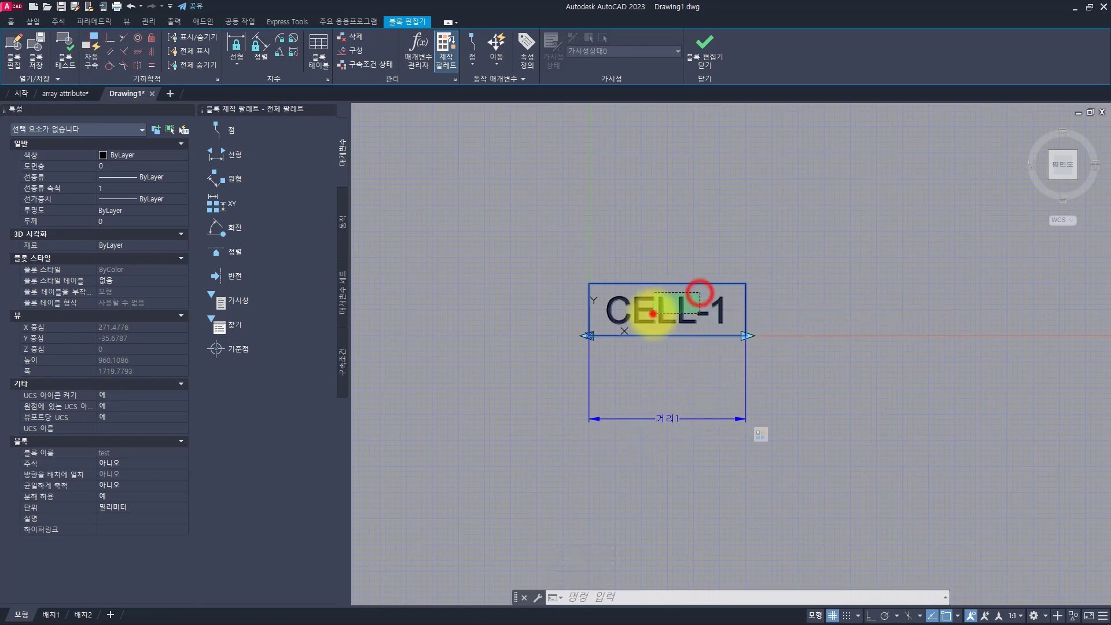
pyautogui.click(652, 314)
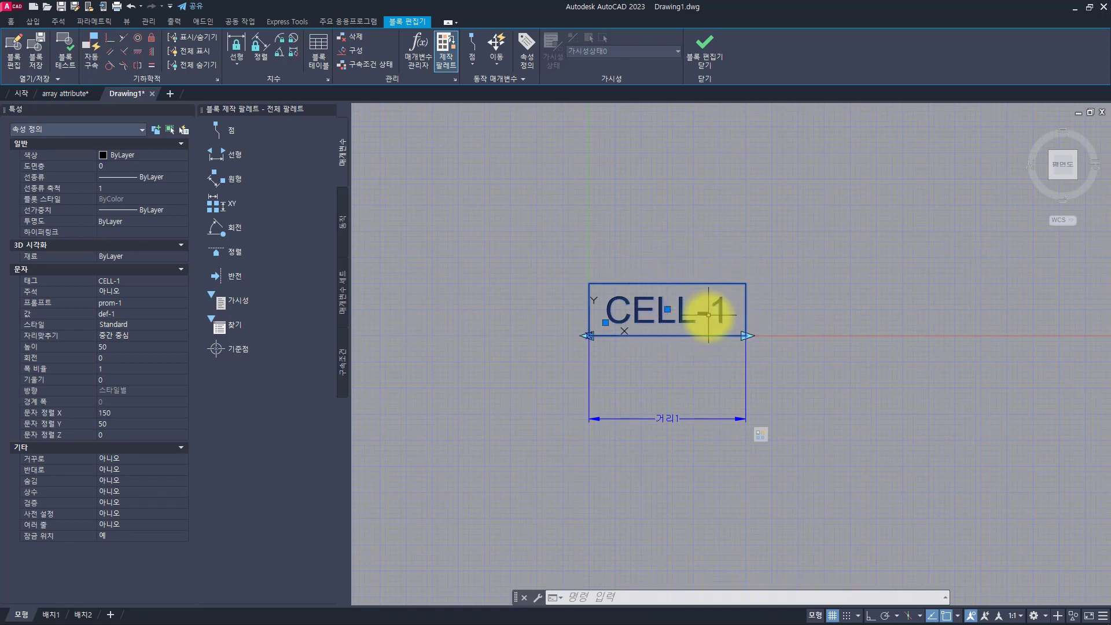
pyautogui.press('Escape')
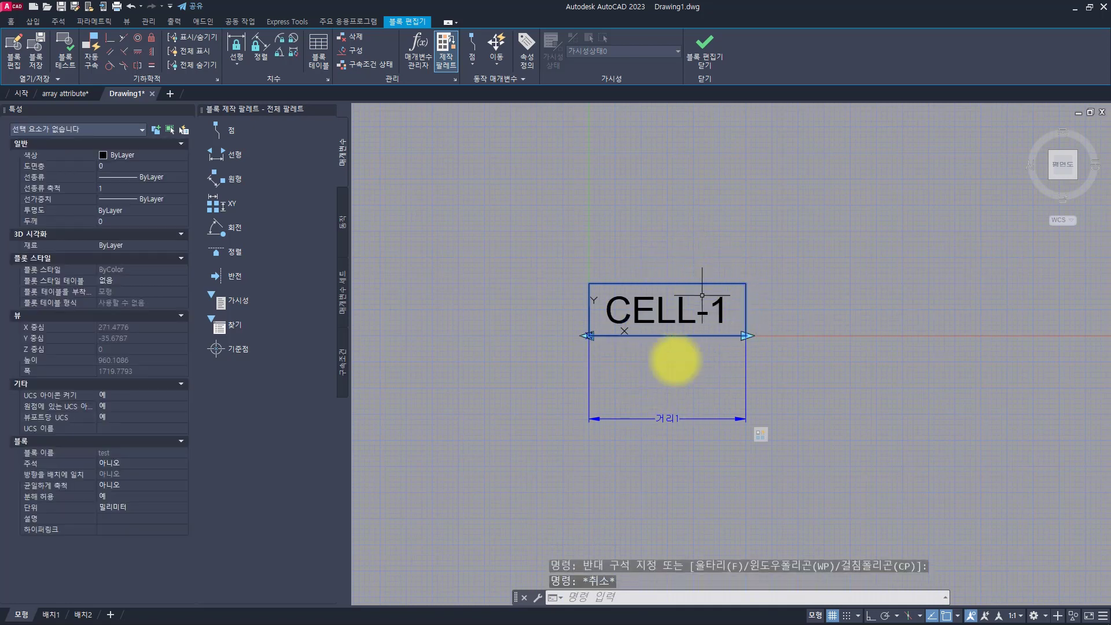
pyautogui.press('Escape')
pyautogui.press('Escape')
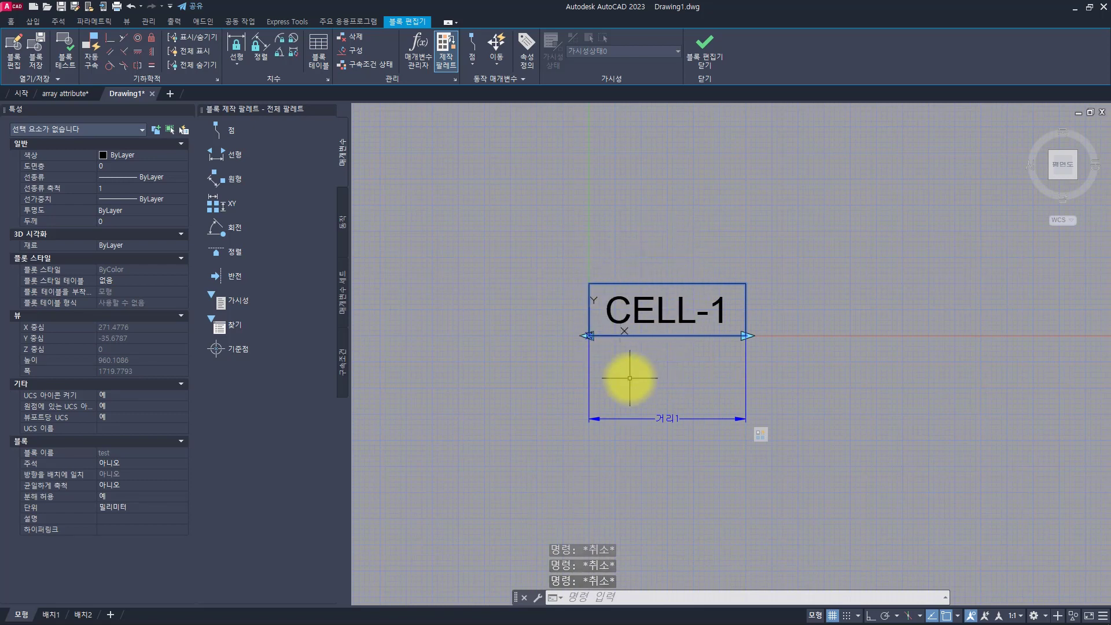
pyautogui.click(687, 298)
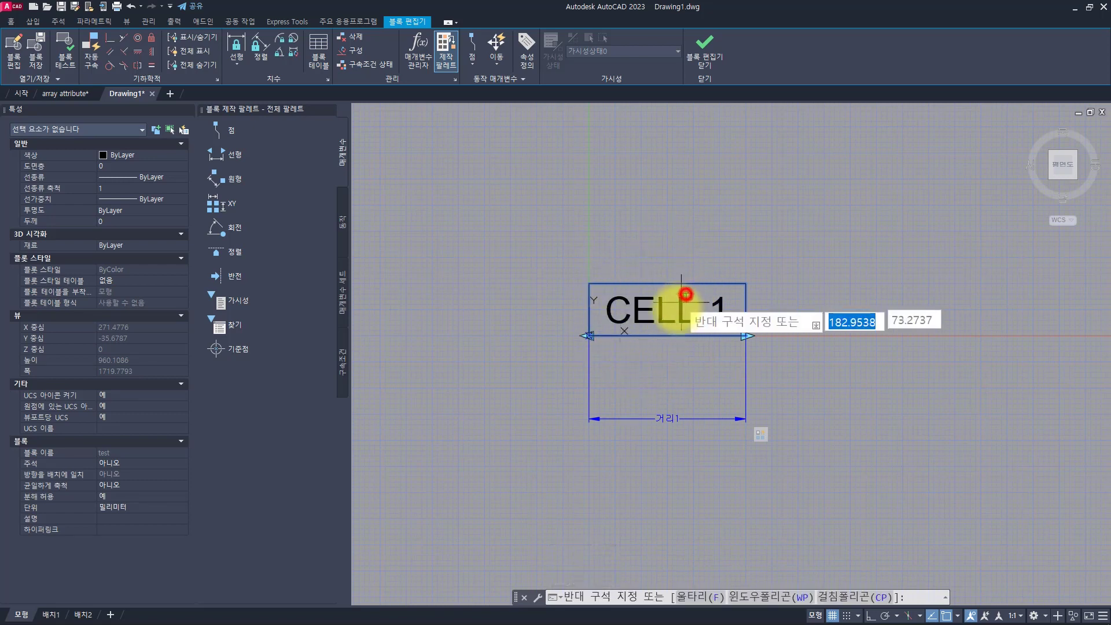
pyautogui.click(670, 315)
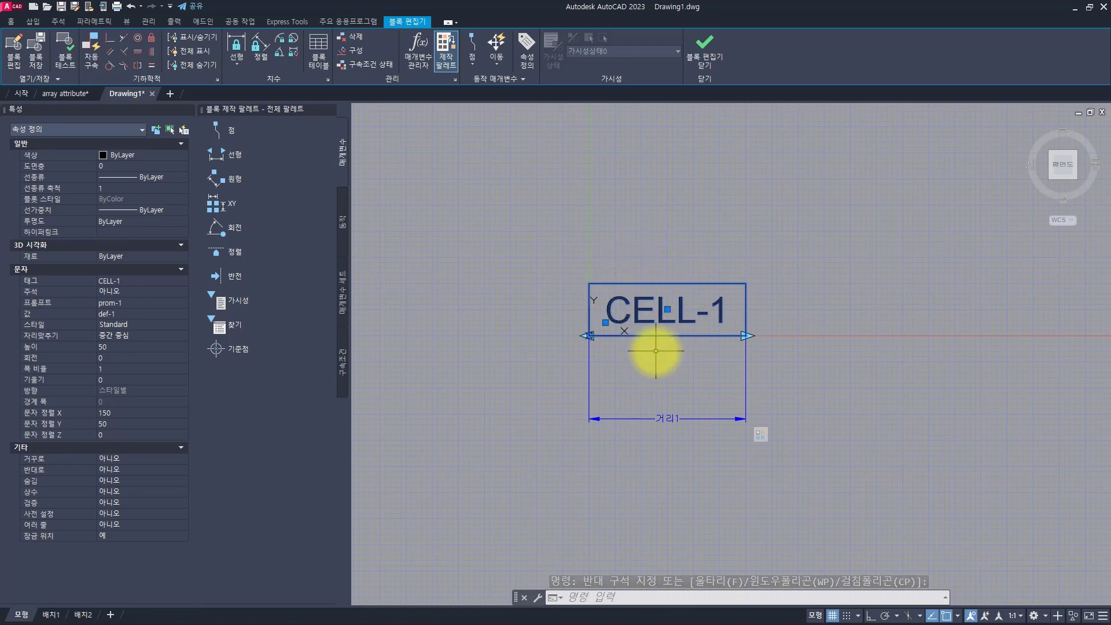
pyautogui.press('Escape')
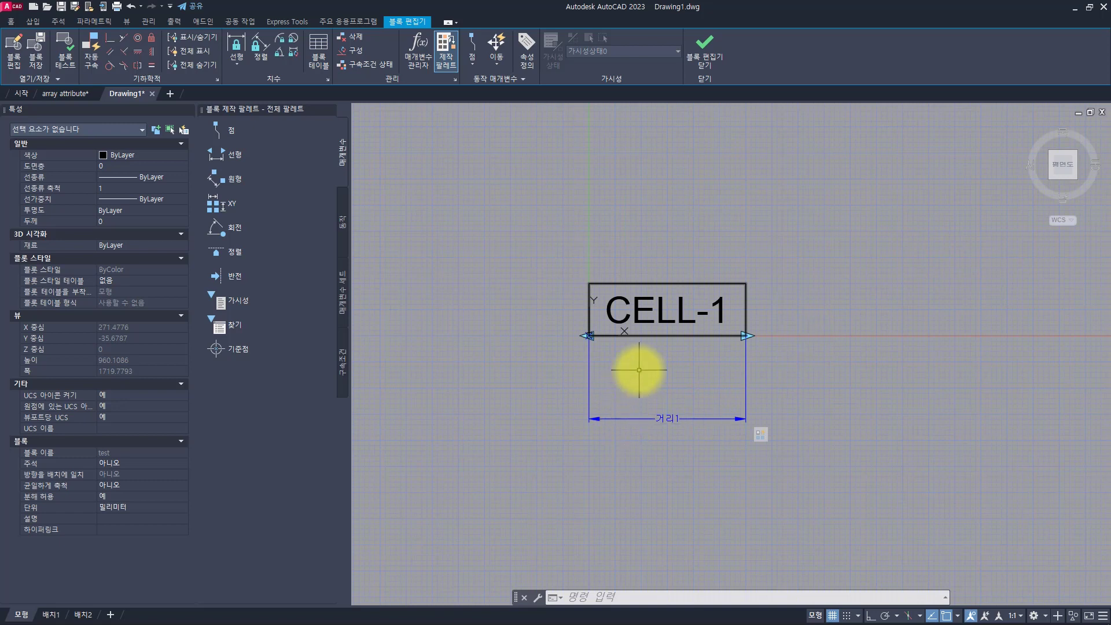
pyautogui.press('Escape')
pyautogui.press('Escape')
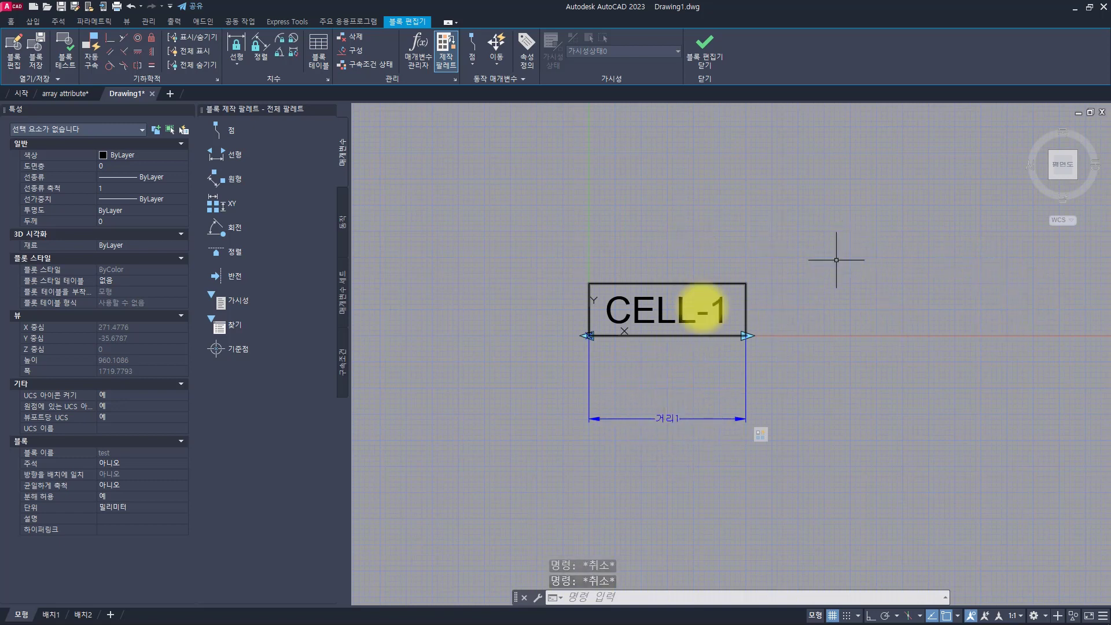
pyautogui.press('Escape')
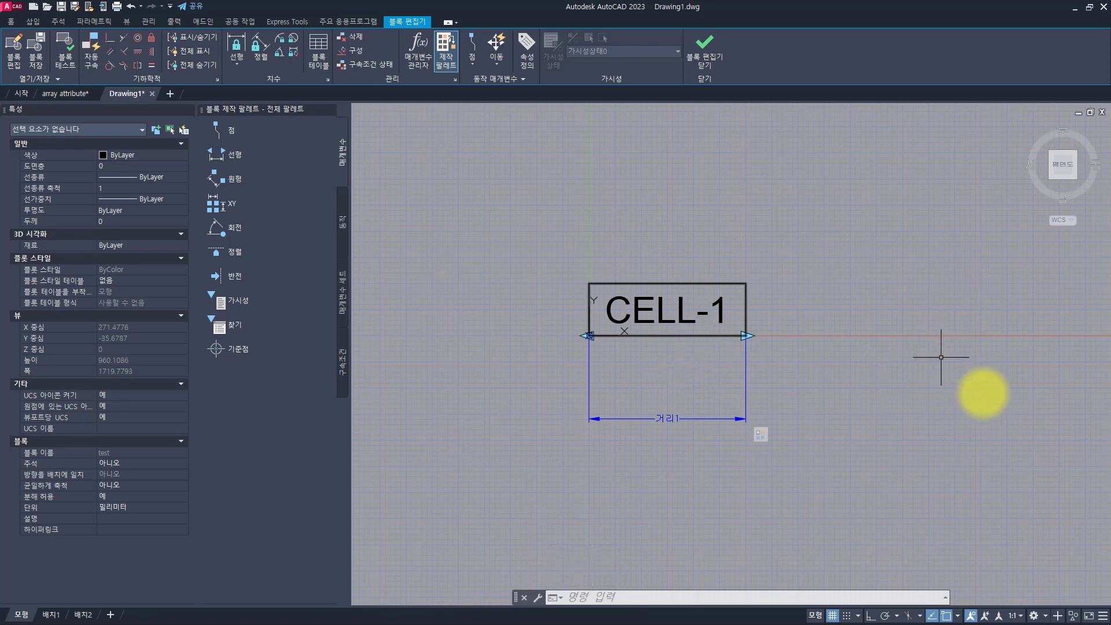
pyautogui.click(628, 322)
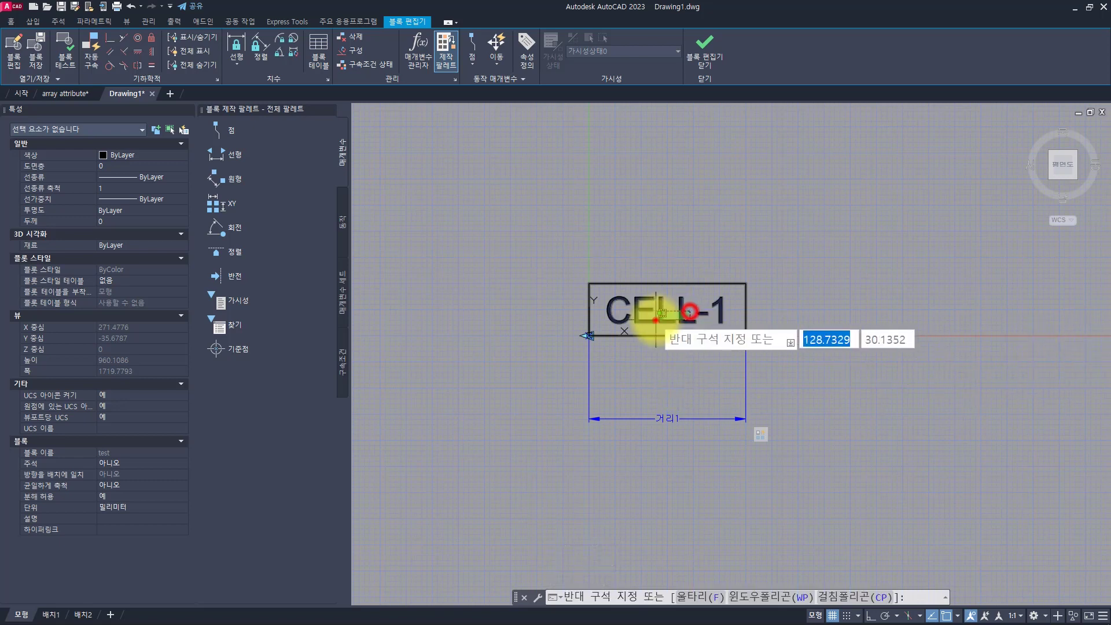
pyautogui.click(656, 319)
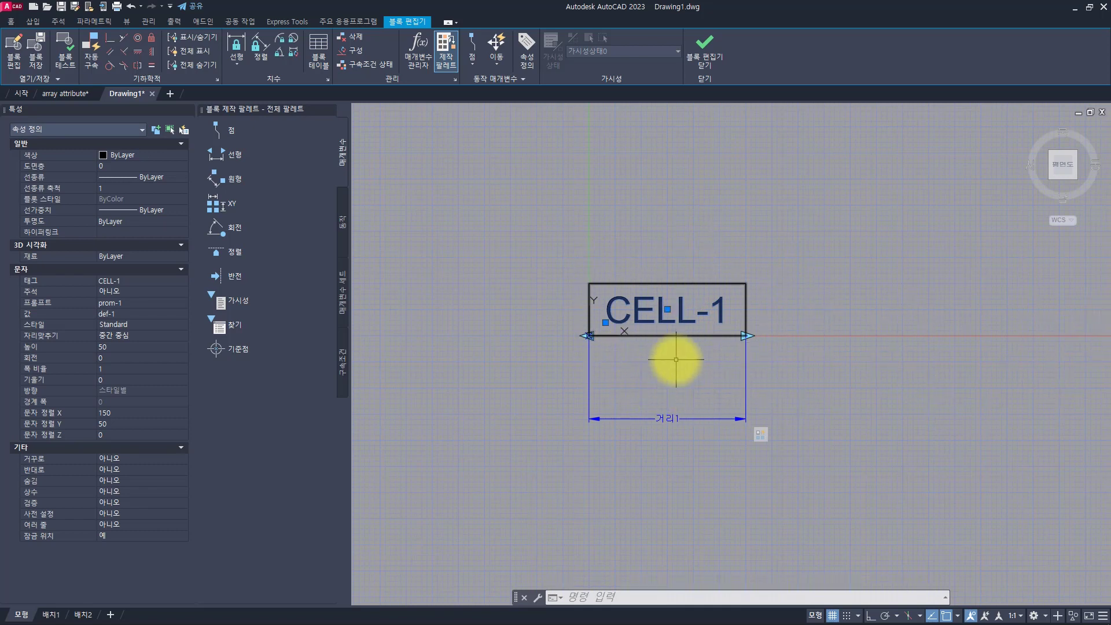
pyautogui.press('Escape')
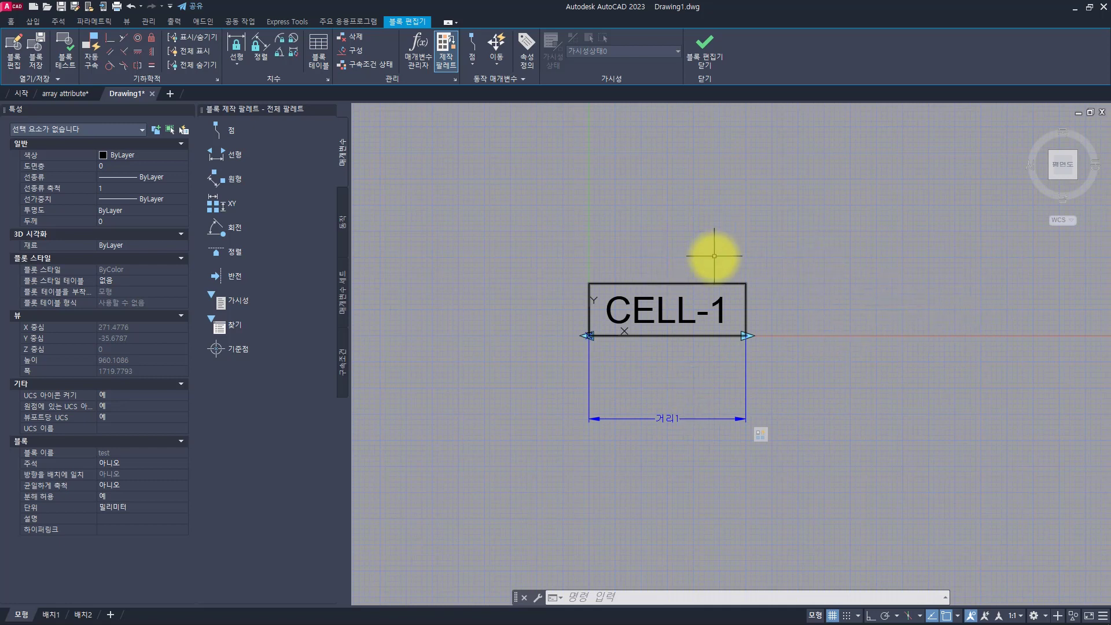
pyautogui.press('Escape')
pyautogui.press('Escape')
pyautogui.click(540, 232)
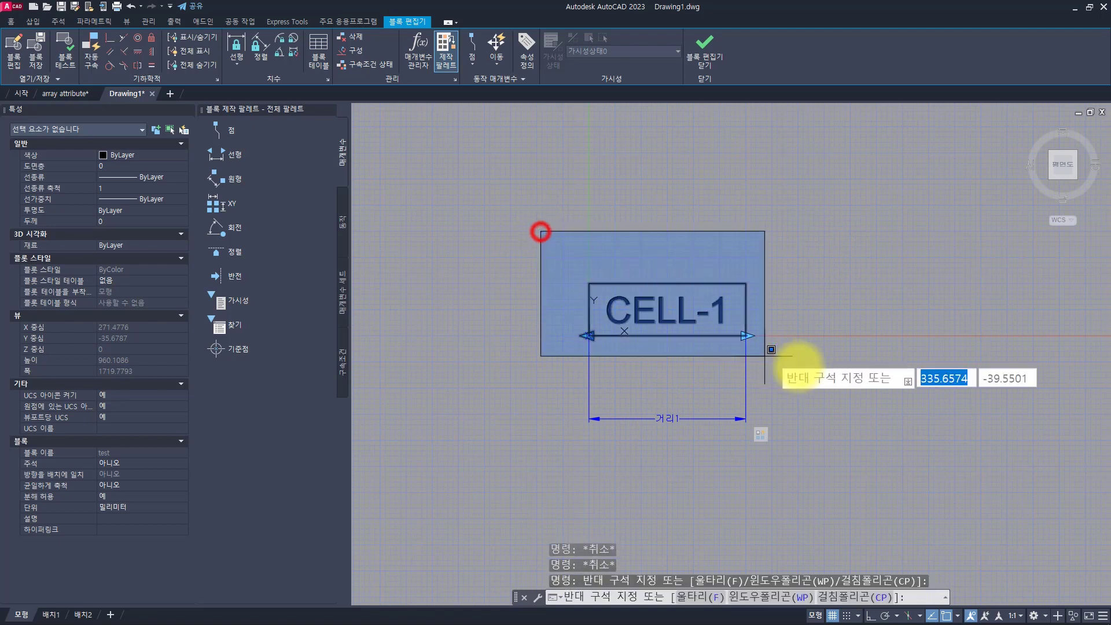
pyautogui.click(796, 366)
pyautogui.press('Escape')
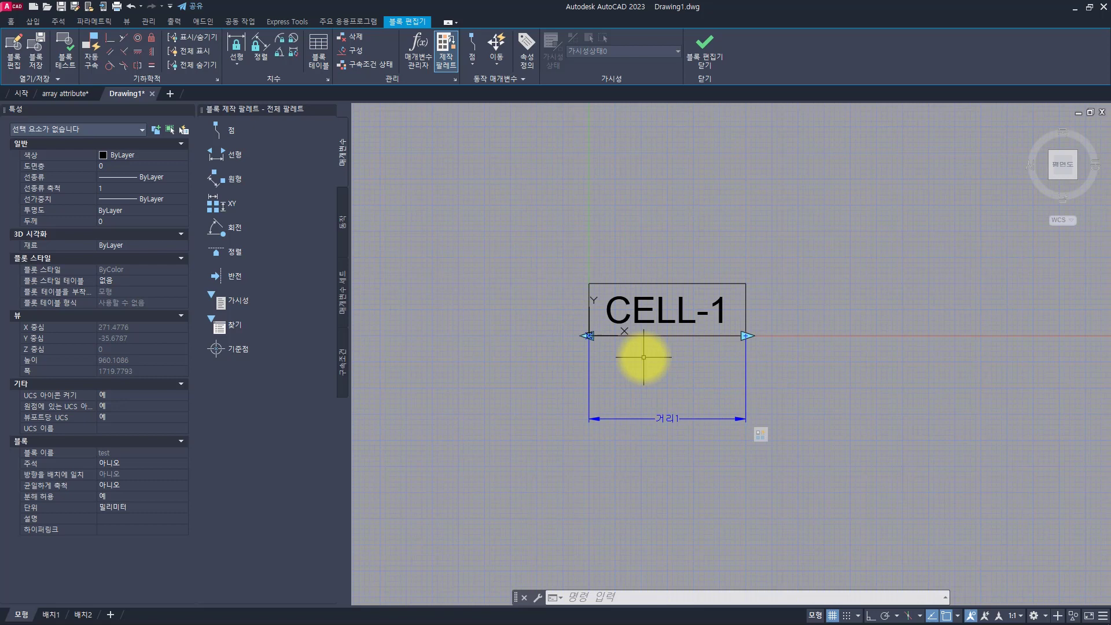
# Add a visibility parameter (가시성) in the empty space beside the cell rectangle and set its number of grips (그립 수) to 0
pyautogui.click(254, 301)
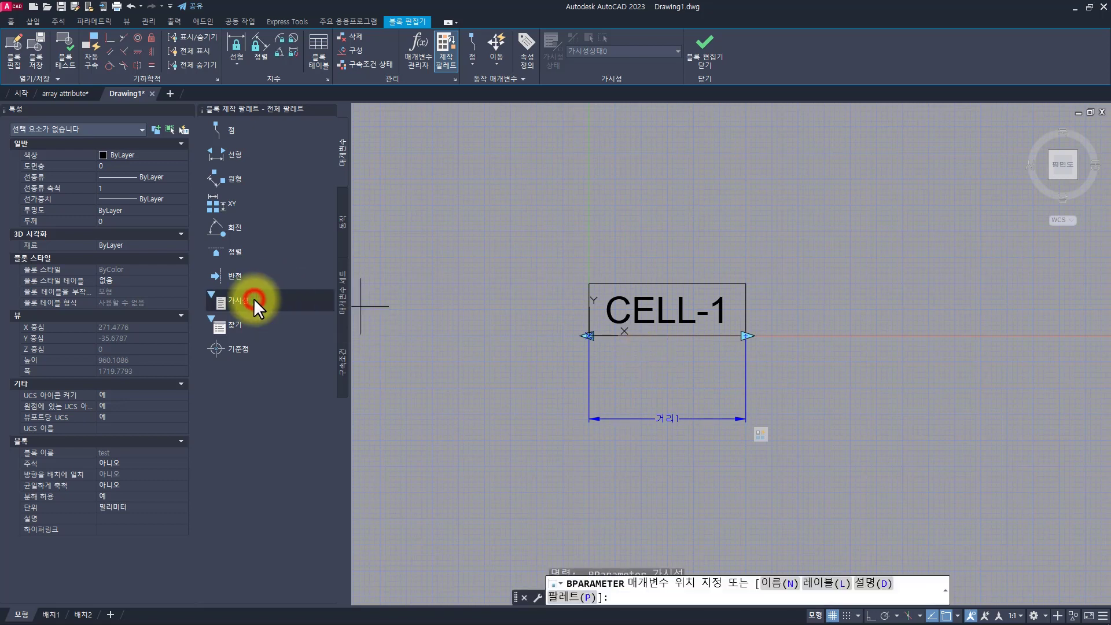
pyautogui.click(476, 284)
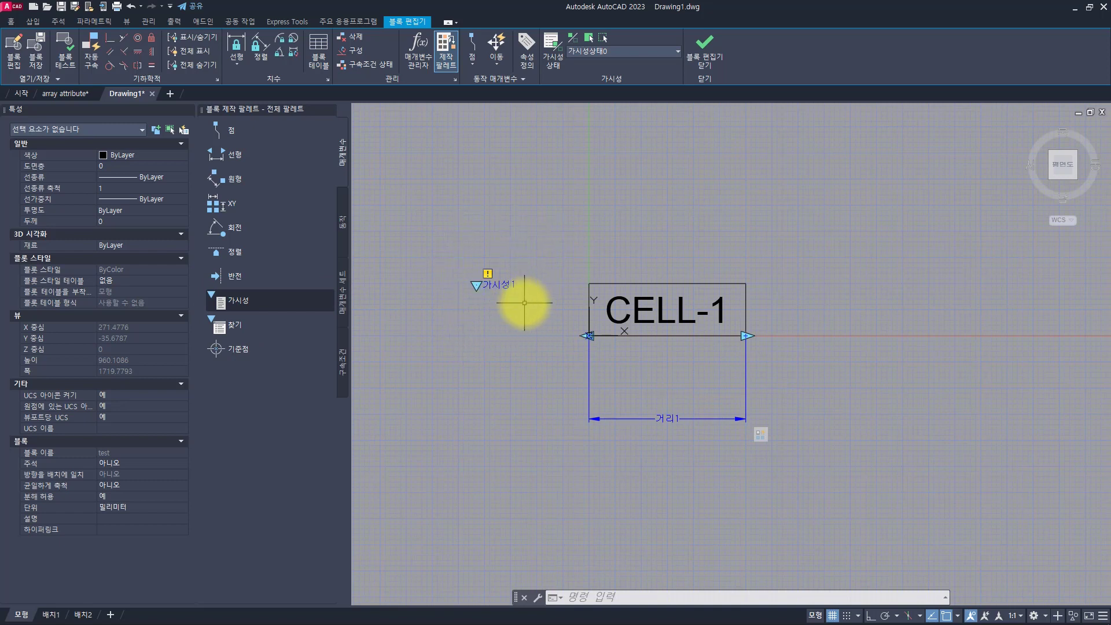
pyautogui.click(498, 282)
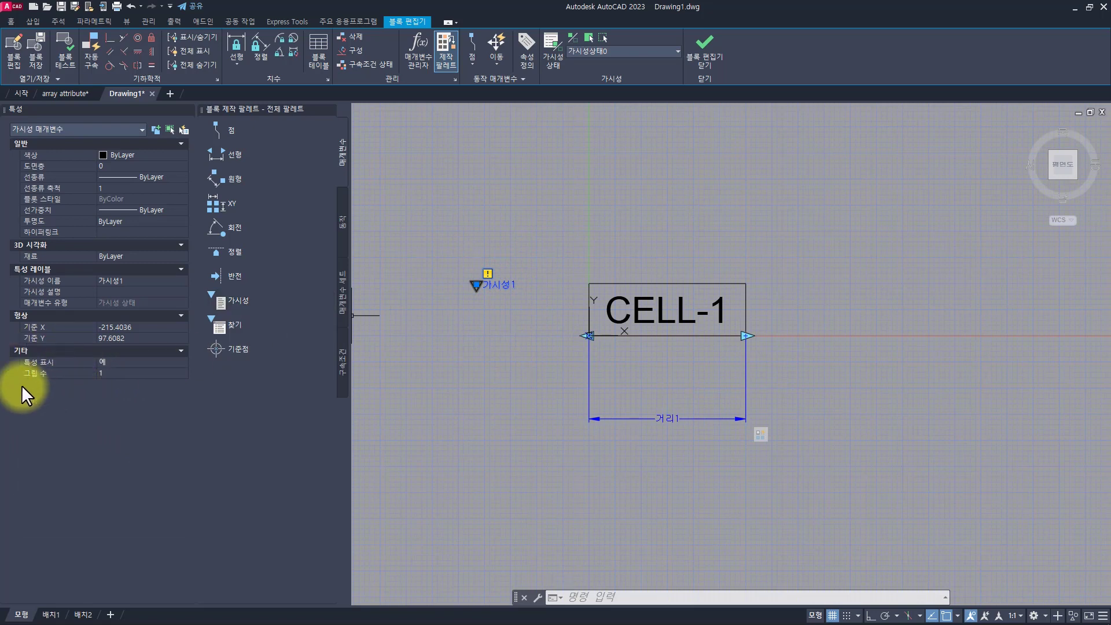
pyautogui.click(107, 370)
pyautogui.click(107, 371)
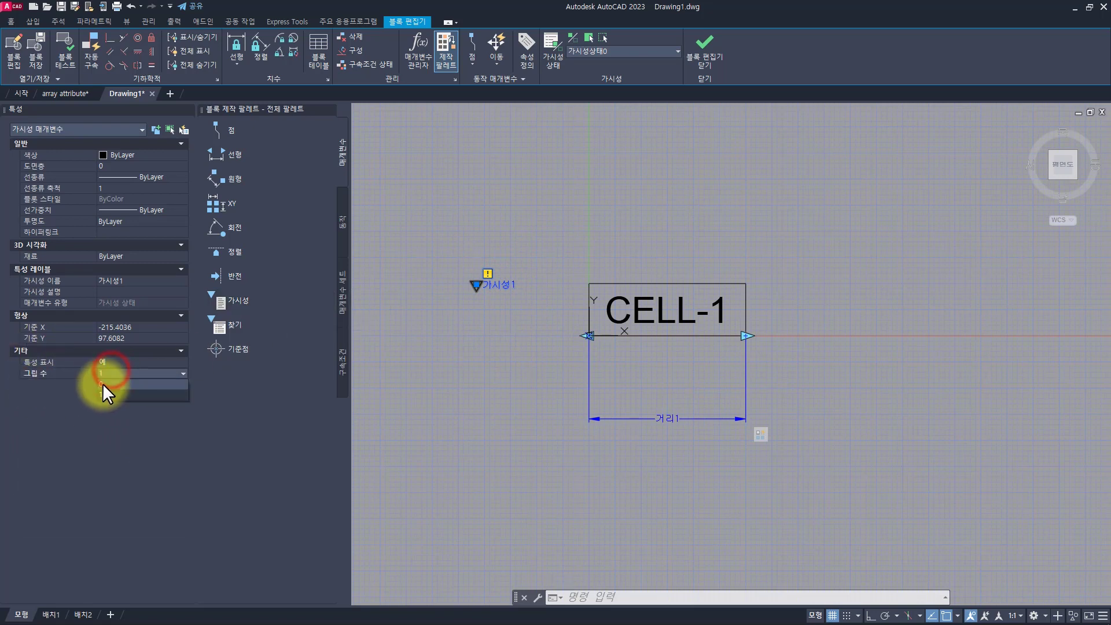
pyautogui.click(103, 383)
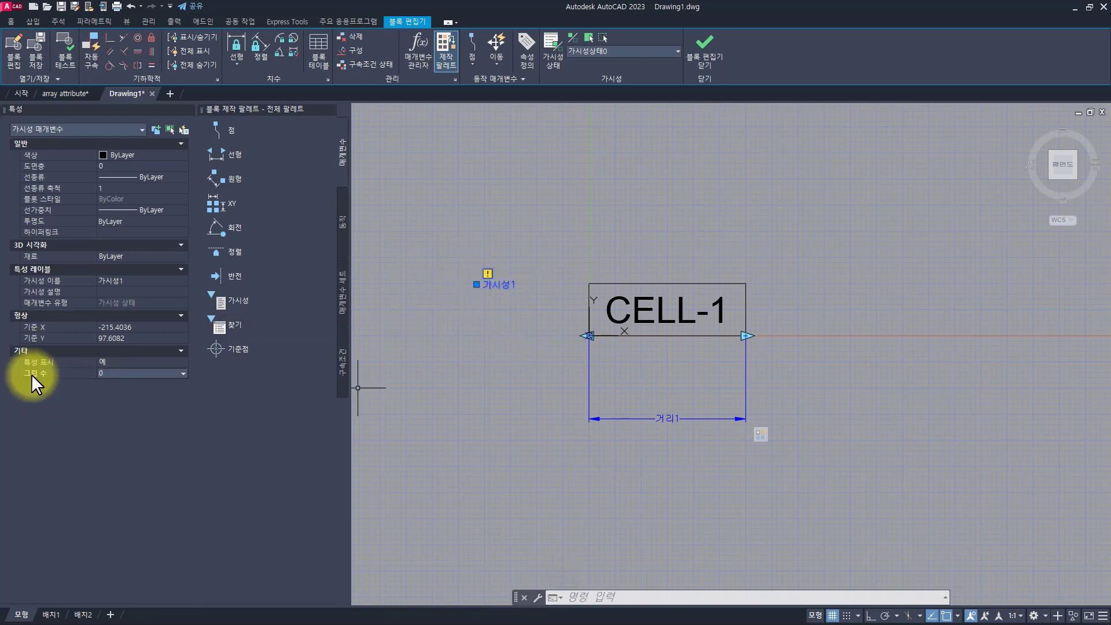
# Set the visibility parameter's show properties option (특성 표시) to 아니오
pyautogui.click(122, 361)
pyautogui.click(107, 383)
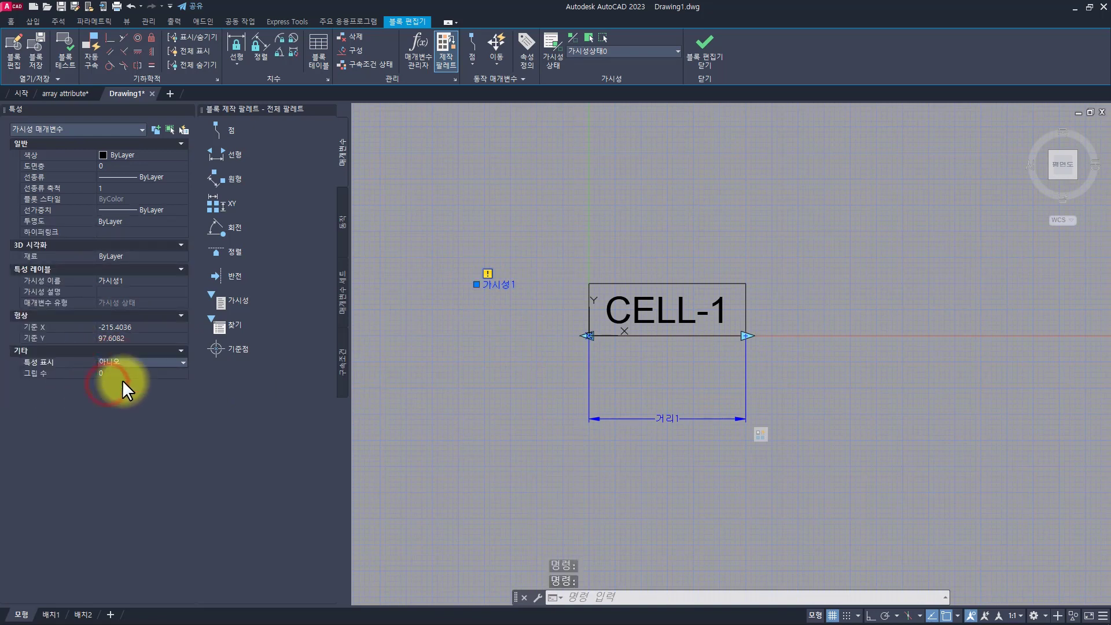
pyautogui.press('Escape')
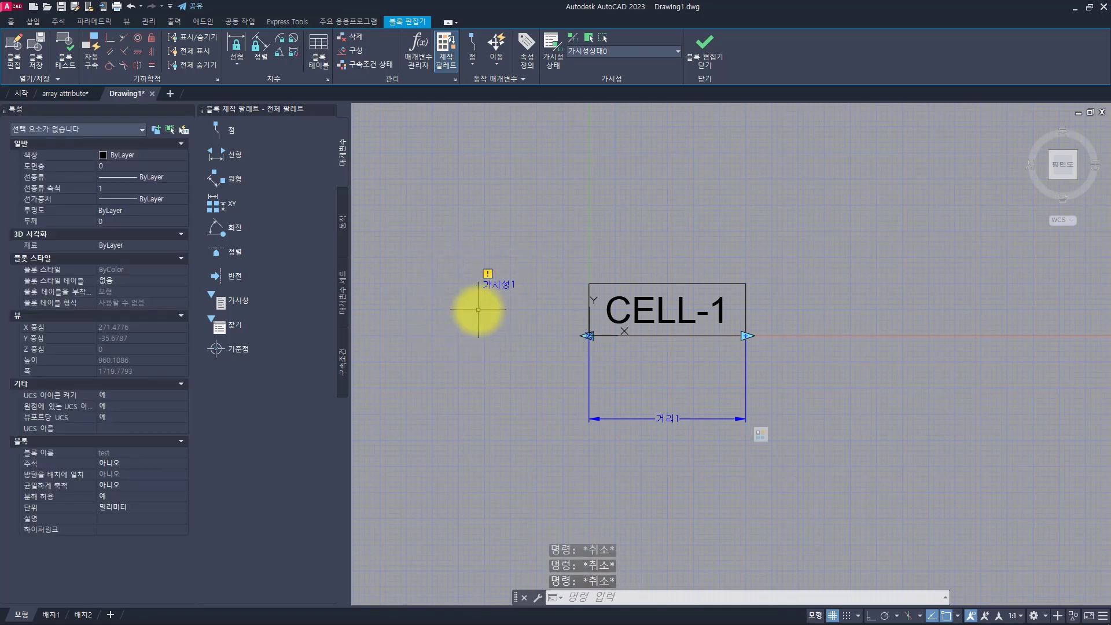
# Copy the CELL-1 attribute as a 3-item array, spaced from the rectangle's upper-left corner to its upper-right corner
pyautogui.moveTo(683, 223); pyautogui.dragTo(613, 225, button='middle')
pyautogui.scroll(-2, 614, 225)
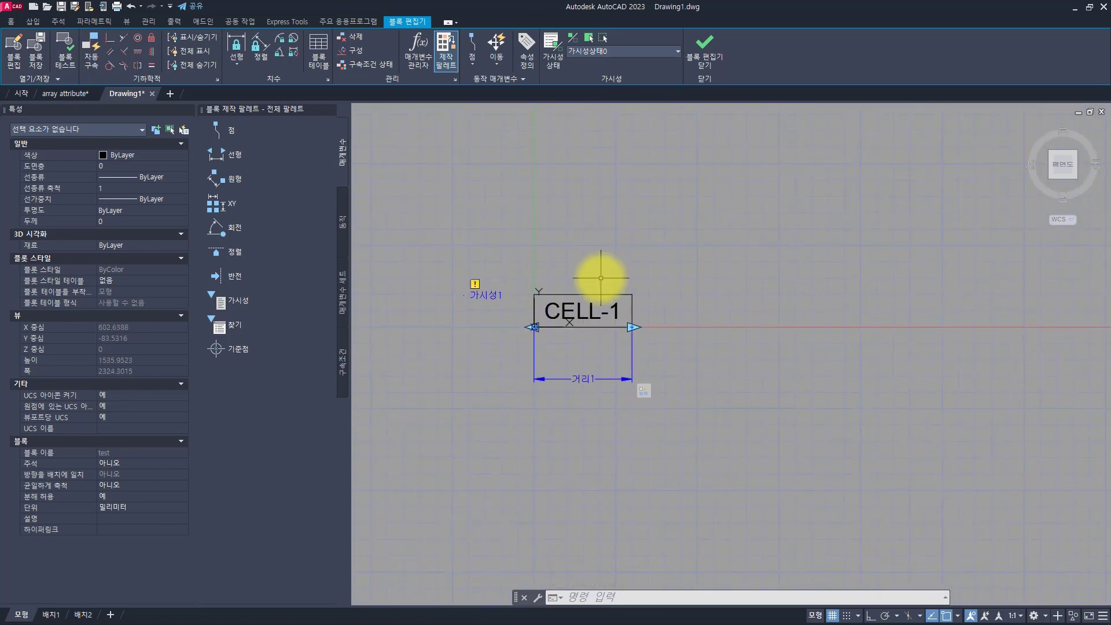
pyautogui.click(591, 311)
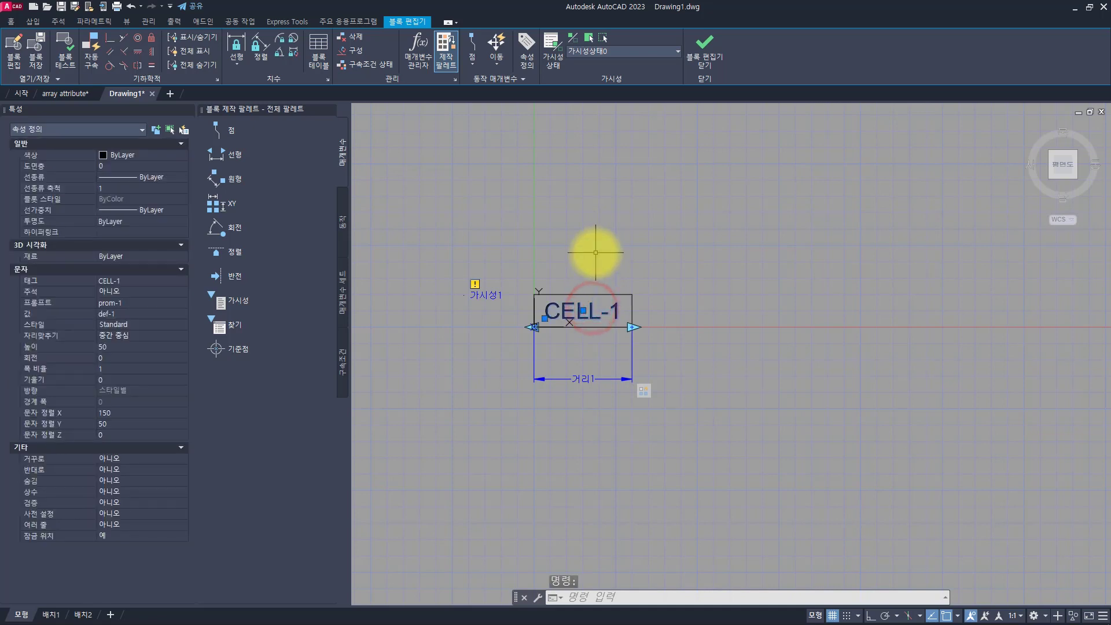
pyautogui.press('Return')
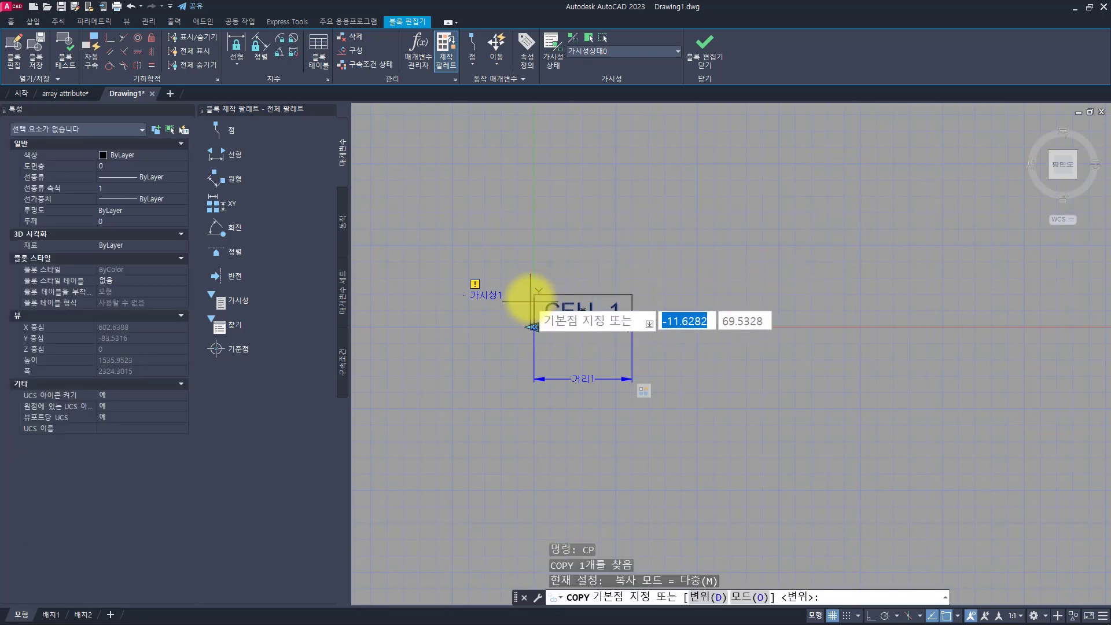
pyautogui.click(534, 294)
pyautogui.write('a')
pyautogui.press('Return')
pyautogui.write('3')
pyautogui.press('Return')
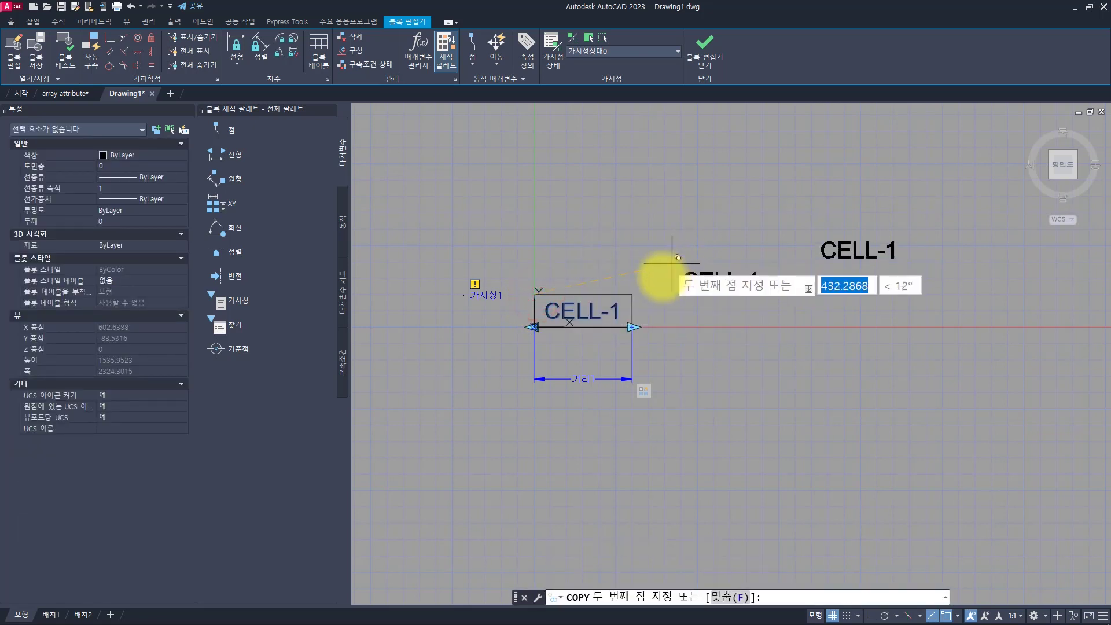
pyautogui.click(632, 294)
pyautogui.press('Escape')
pyautogui.press('Escape')
pyautogui.press('Escape')
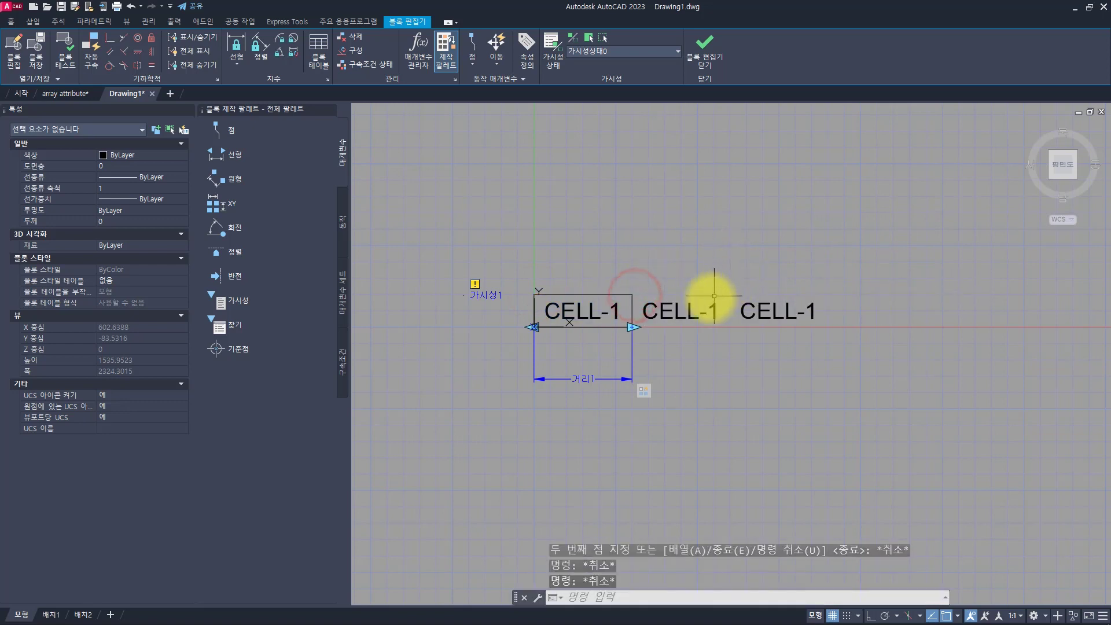
# Change the tags of the two copied attributes to CELL-2 and CELL-3, in order away from the rectangle
pyautogui.click(715, 305)
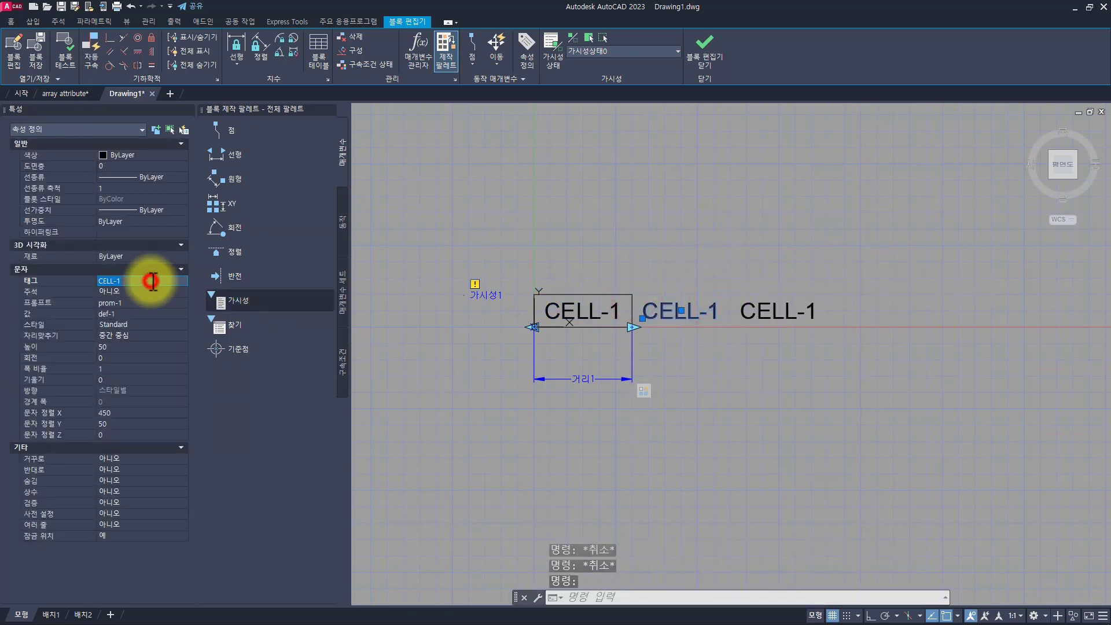
pyautogui.press('Return')
pyautogui.press('Escape')
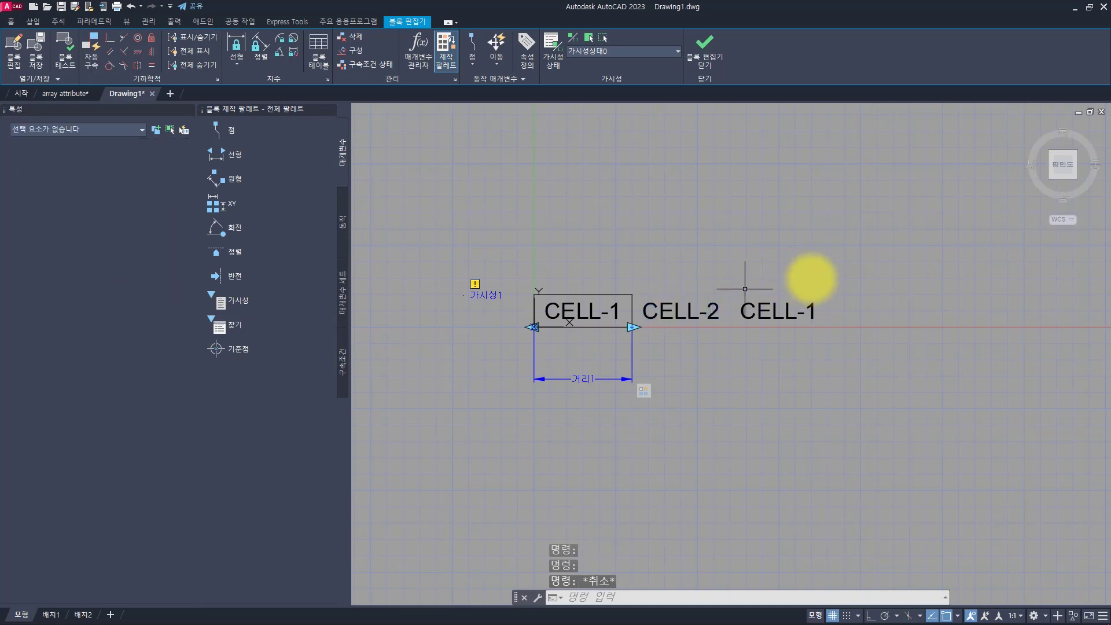
pyautogui.click(812, 277)
pyautogui.click(760, 352)
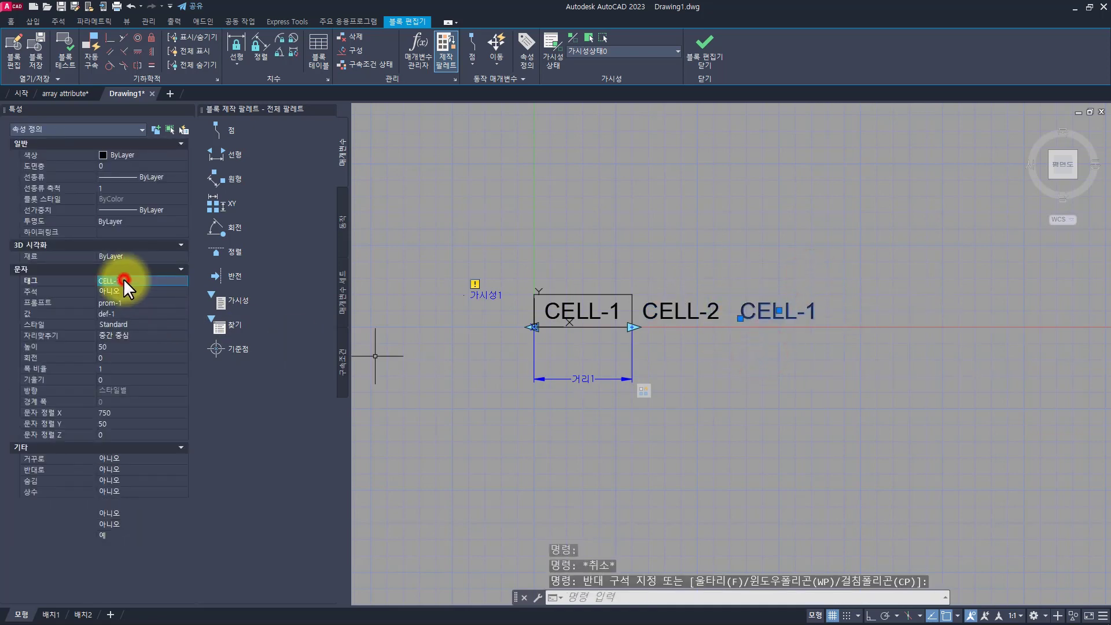
pyautogui.write('3')
pyautogui.press('Return')
pyautogui.press('Escape')
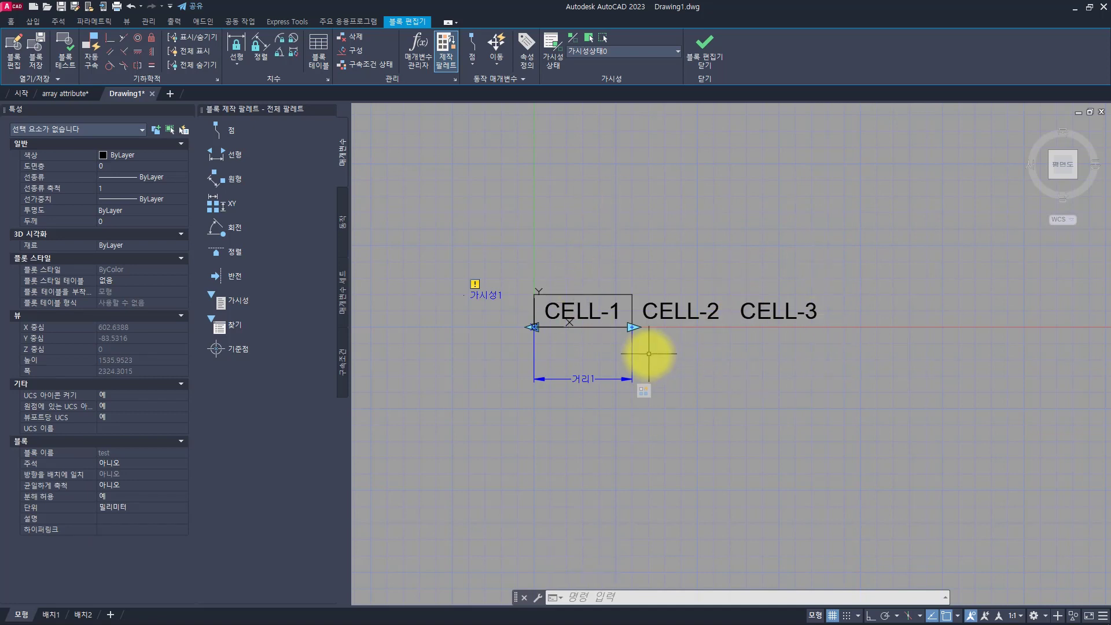
# Create two additional visibility states, 가시성상태1 and 가시성상태2, keeping the existing objects' visibility unchanged in each new state
pyautogui.click(548, 48)
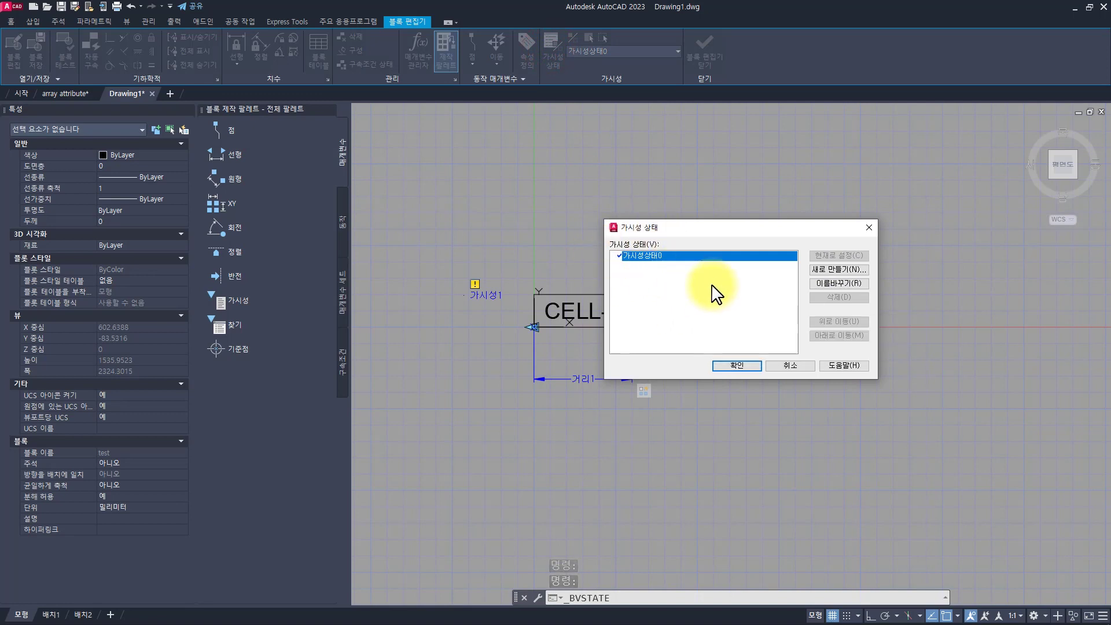
pyautogui.click(833, 268)
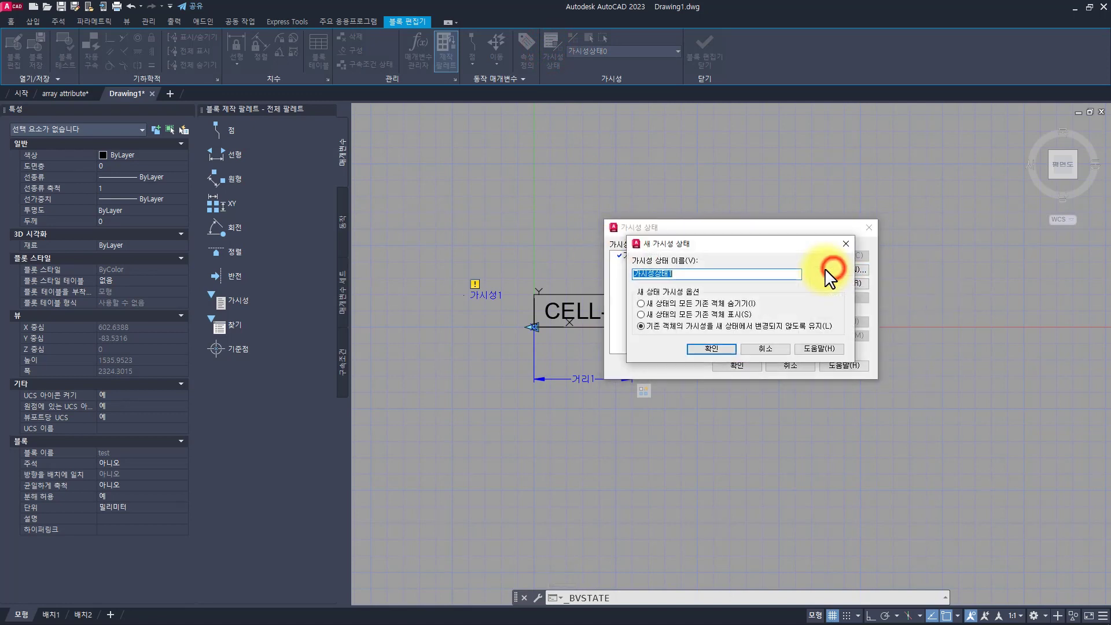
pyautogui.click(712, 348)
pyautogui.click(838, 269)
pyautogui.press('Return')
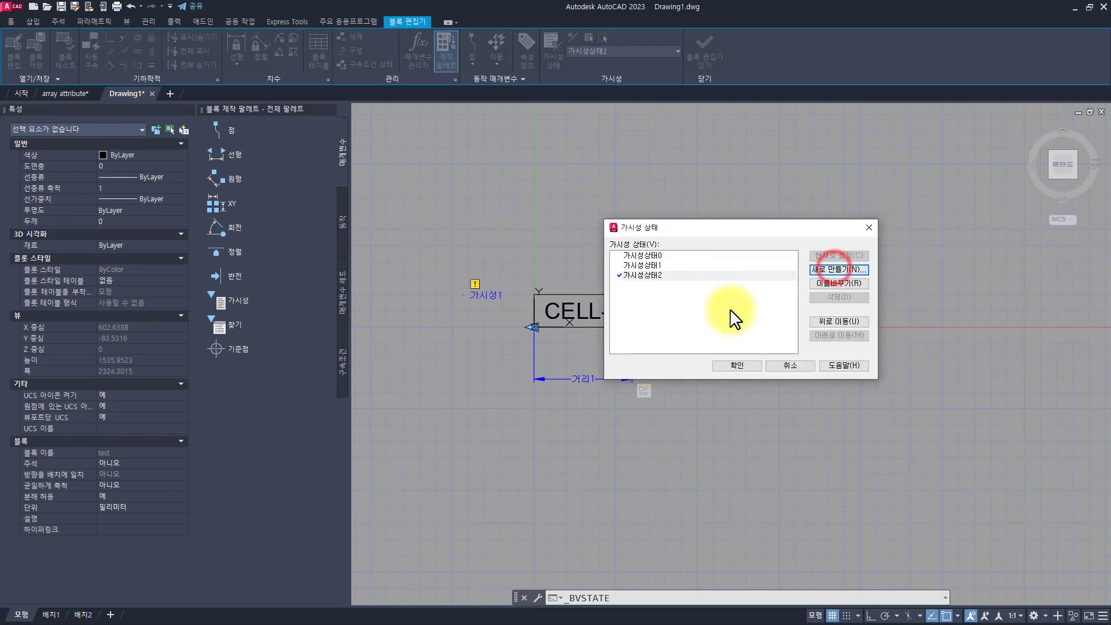
pyautogui.click(653, 256)
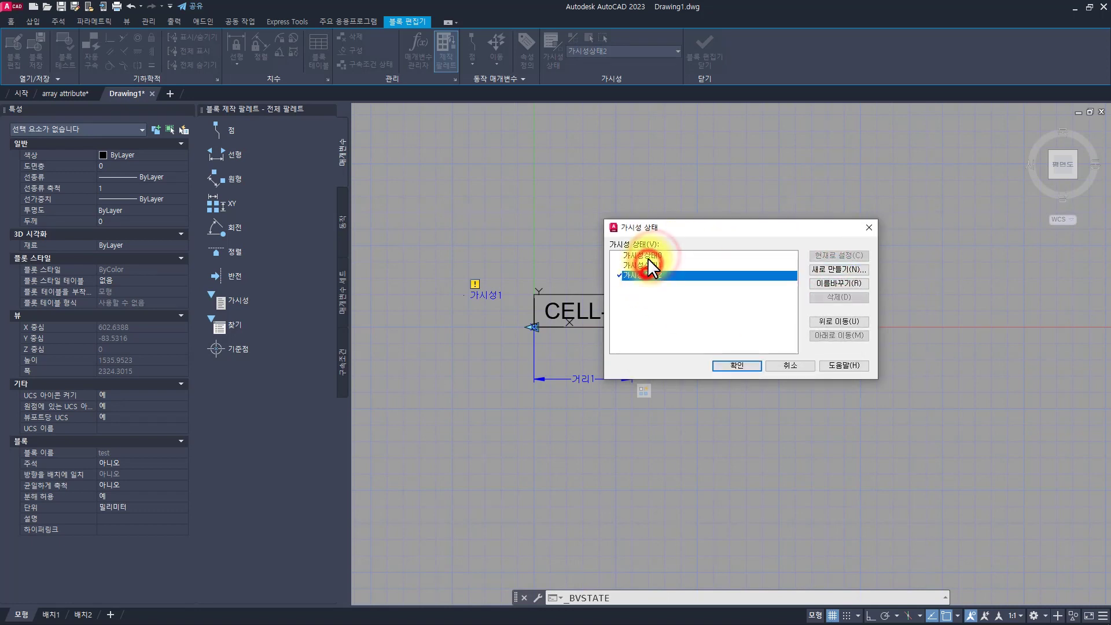
pyautogui.click(740, 364)
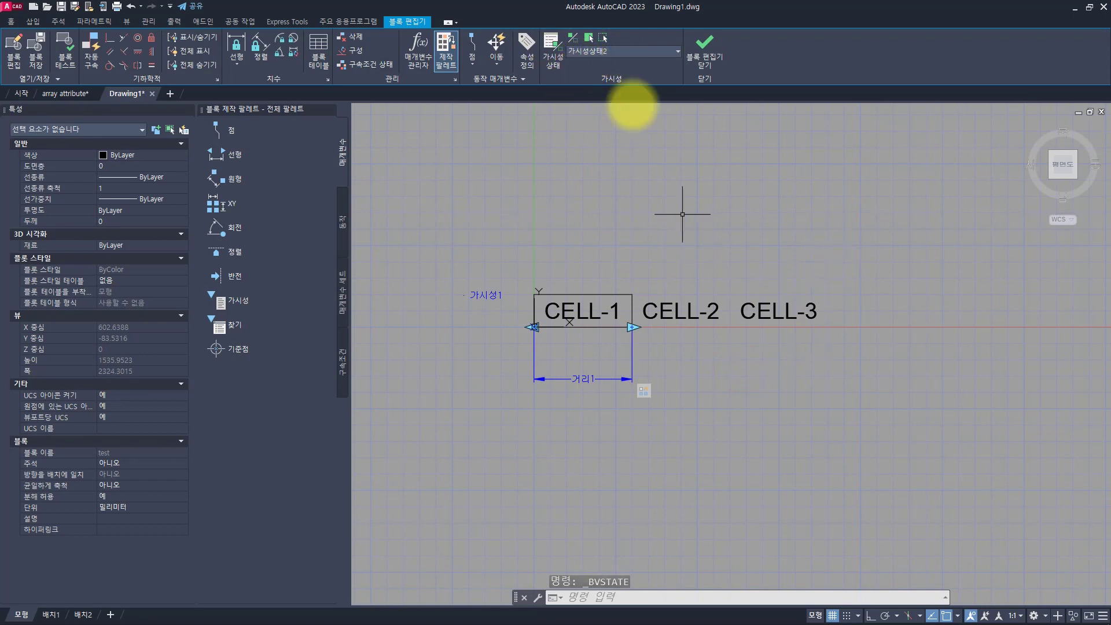
# Make 가시성상태1 the current visibility state and hide the CELL-3 attribute in it
pyautogui.click(617, 55)
pyautogui.click(598, 75)
pyautogui.click(603, 36)
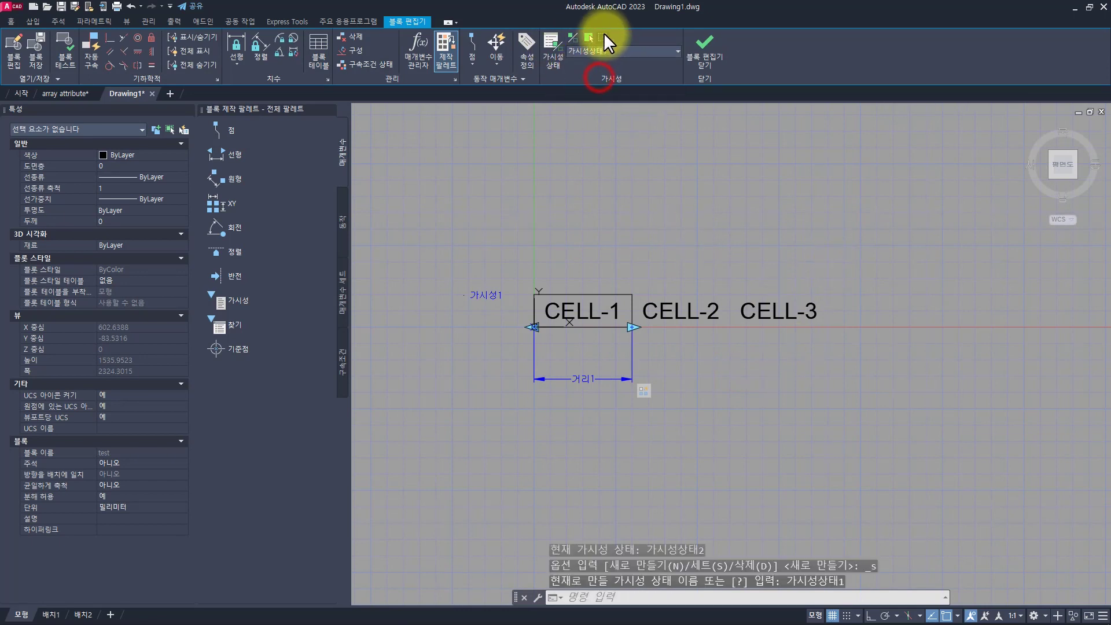
pyautogui.click(808, 251)
pyautogui.click(739, 376)
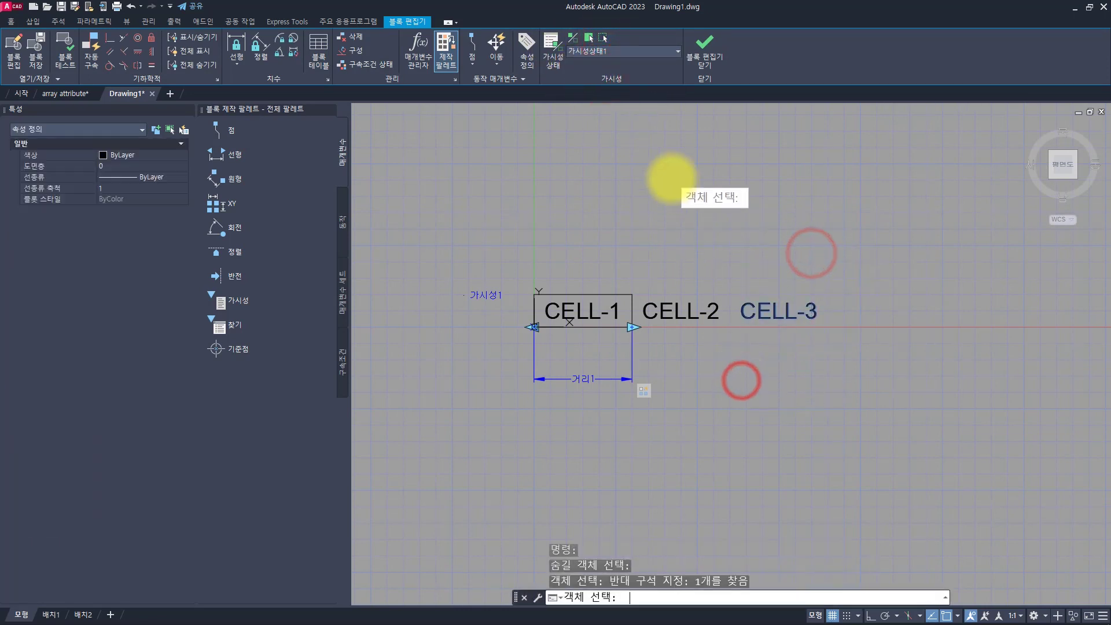
pyautogui.press('Return')
# Make 가시성상태0 the current visibility state and hide the CELL-2 and CELL-3 attributes in it
pyautogui.click(589, 47)
pyautogui.click(589, 64)
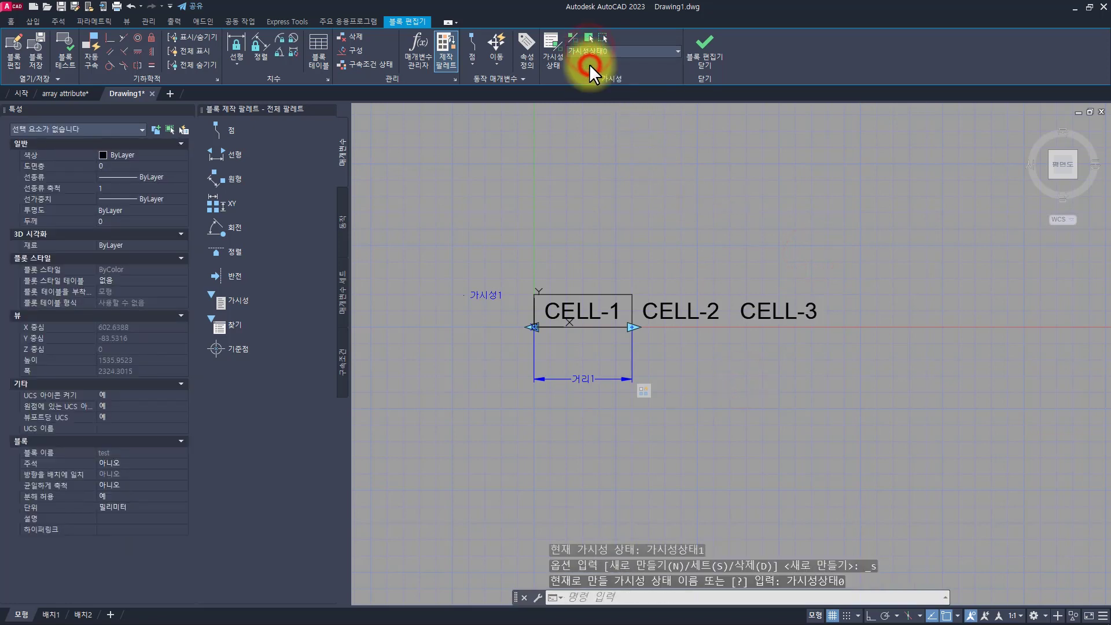
pyautogui.click(604, 37)
pyautogui.click(864, 241)
pyautogui.click(674, 342)
pyautogui.press('Return')
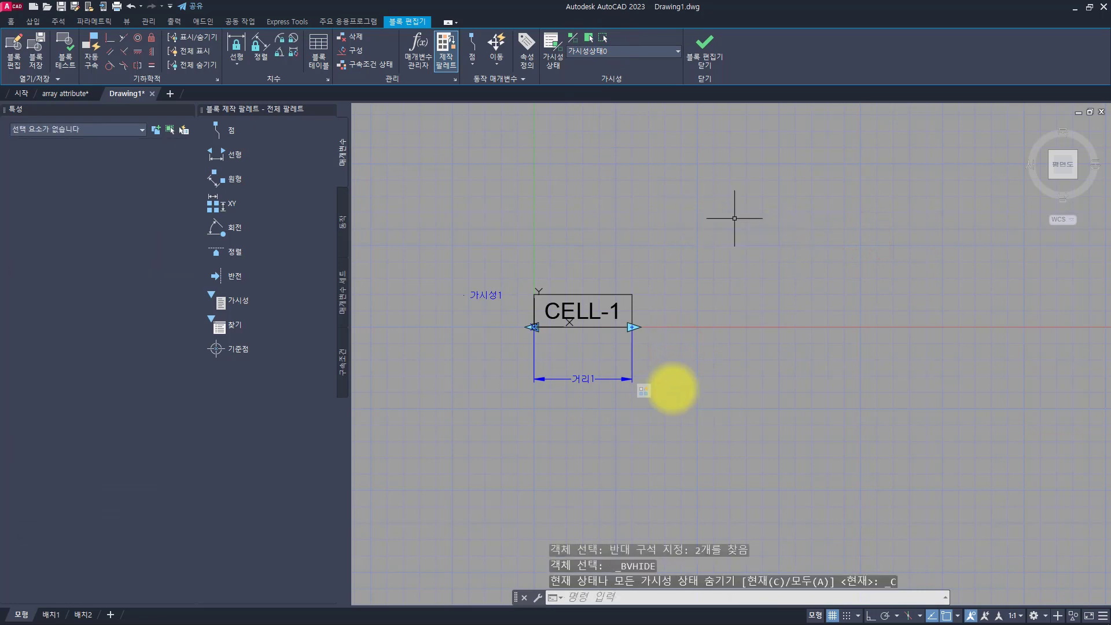
pyautogui.press('Escape')
pyautogui.press('Escape')
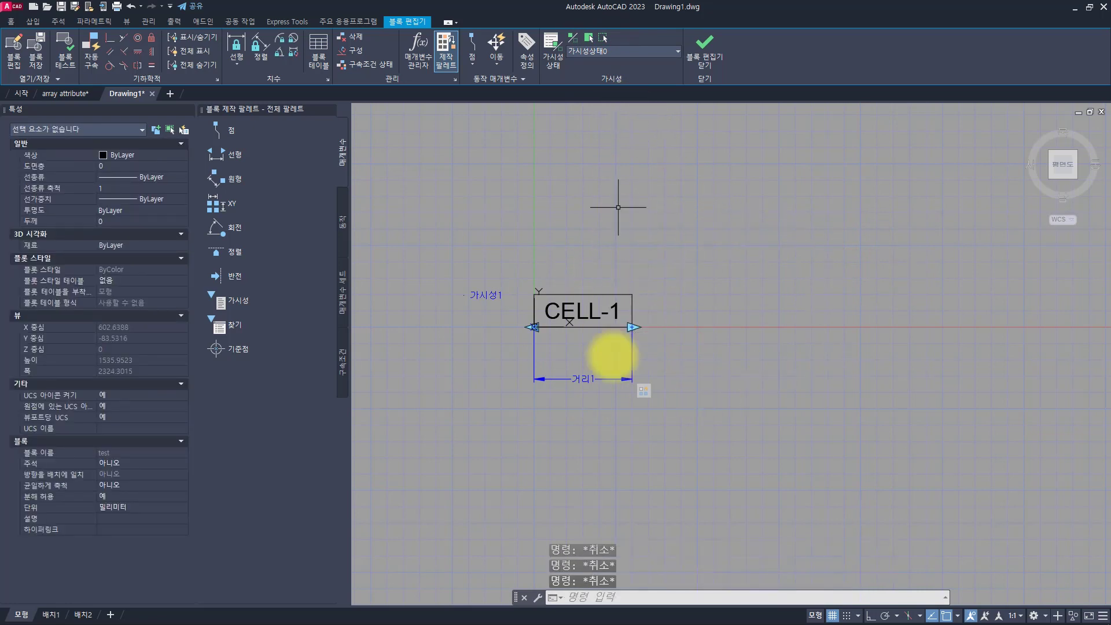
# Check which cell attributes show in 가시성상태1, 가시성상태2 and 가시성상태0 by making each visibility state current in turn
pyautogui.click(598, 51)
pyautogui.click(591, 76)
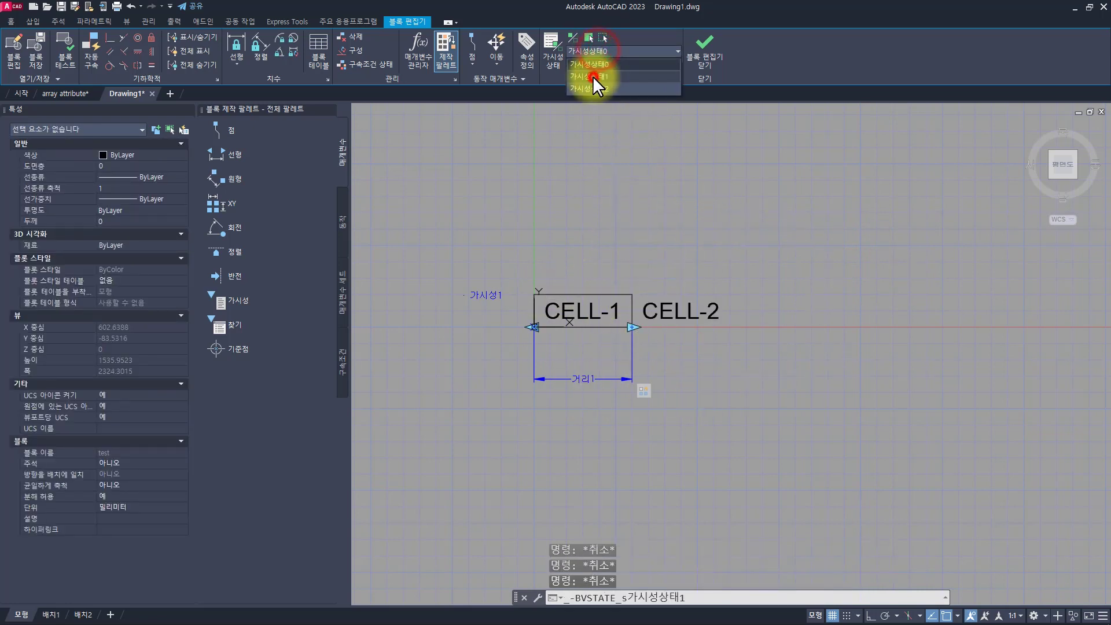
pyautogui.click(599, 50)
pyautogui.click(593, 89)
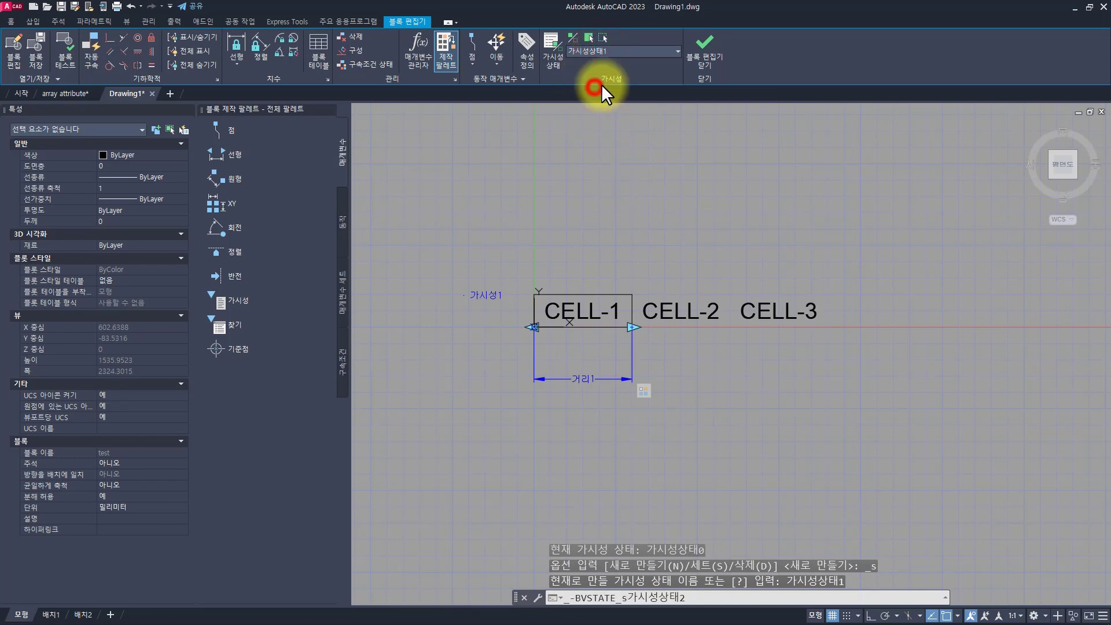
pyautogui.click(605, 49)
pyautogui.click(585, 64)
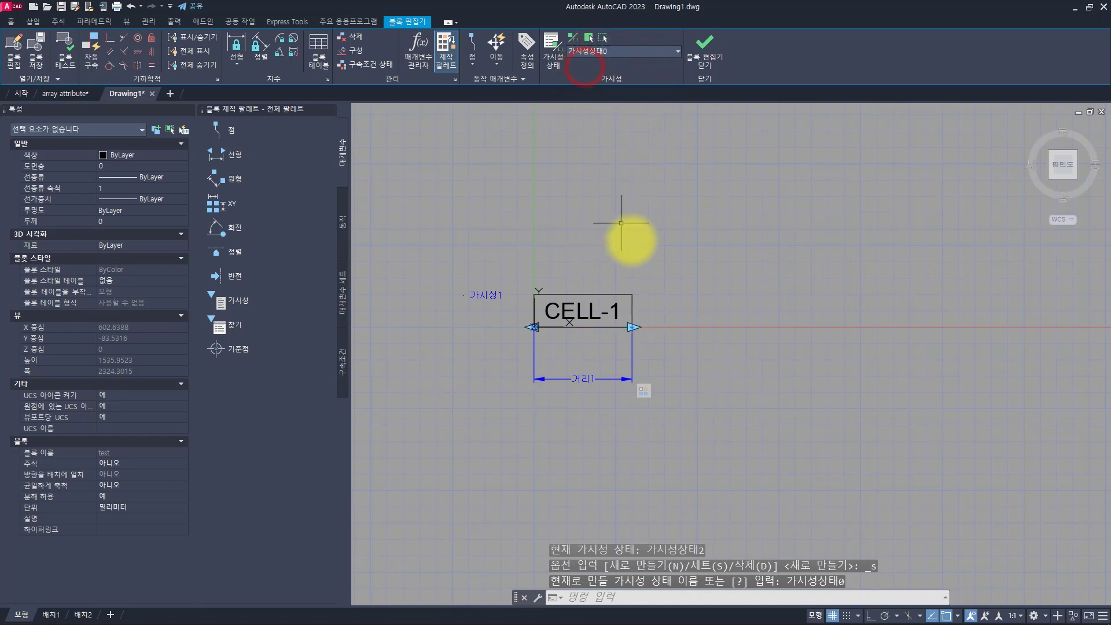
pyautogui.press('Escape')
pyautogui.press('Escape')
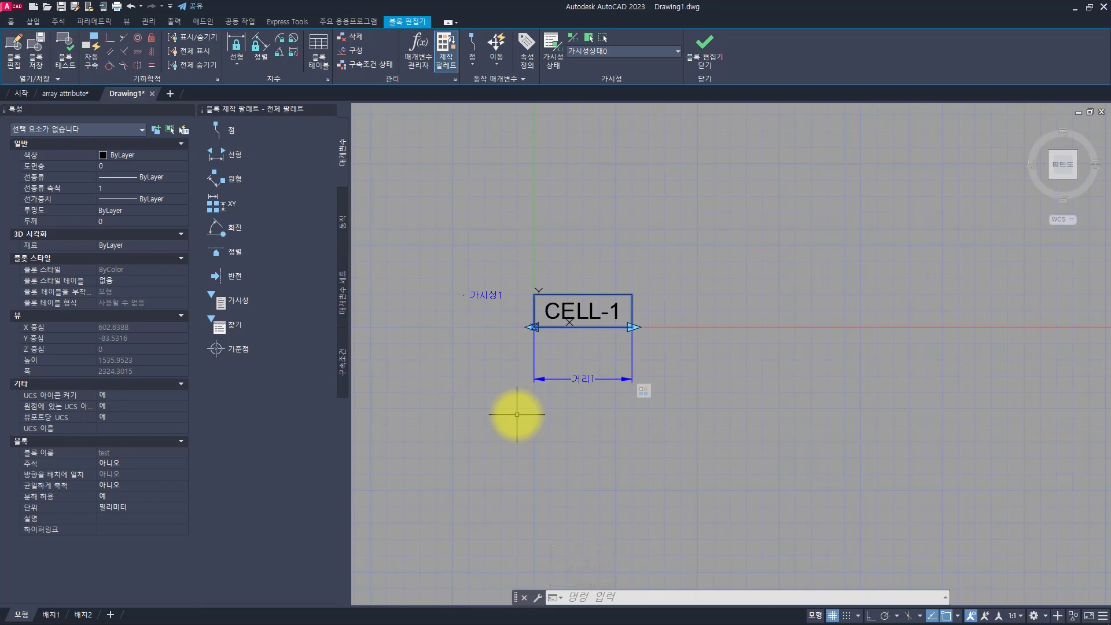
# Add a lookup parameter (찾기) in the empty space beside the cell rectangle, below the visibility parameter
pyautogui.press('Escape')
pyautogui.scroll(2, 495, 364)
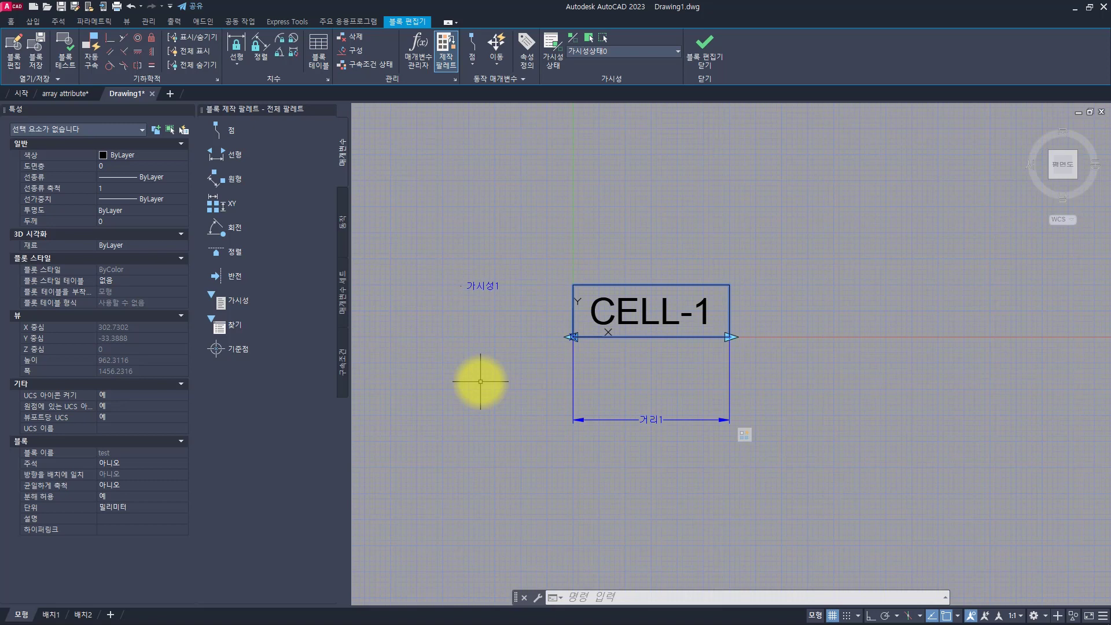
pyautogui.click(234, 324)
pyautogui.click(437, 355)
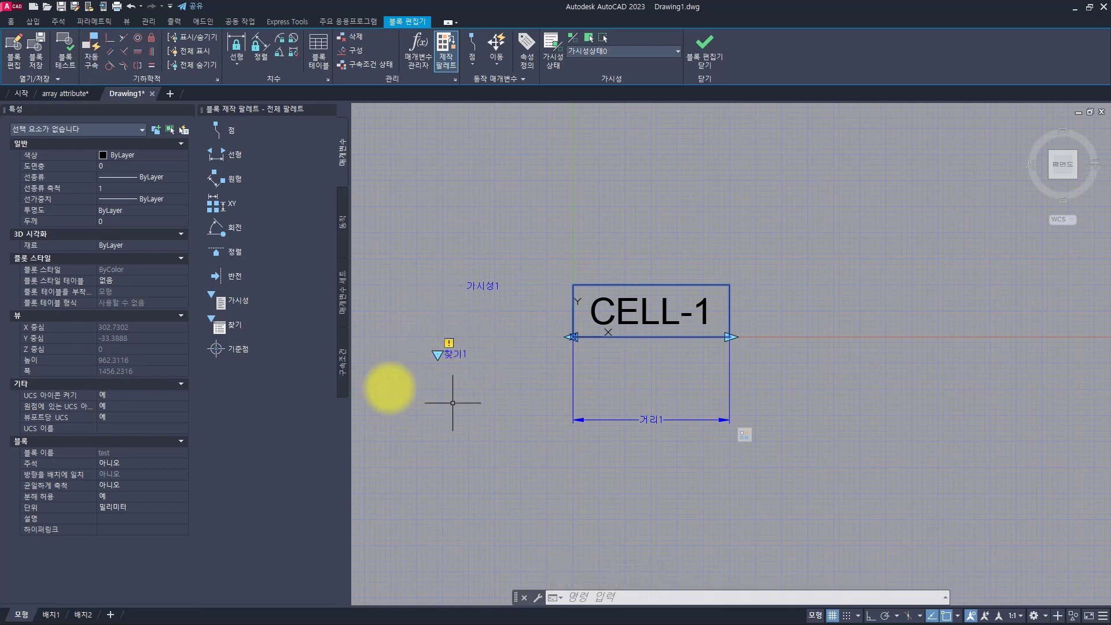
pyautogui.press('Escape')
pyautogui.press('Escape')
pyautogui.press('Escape')
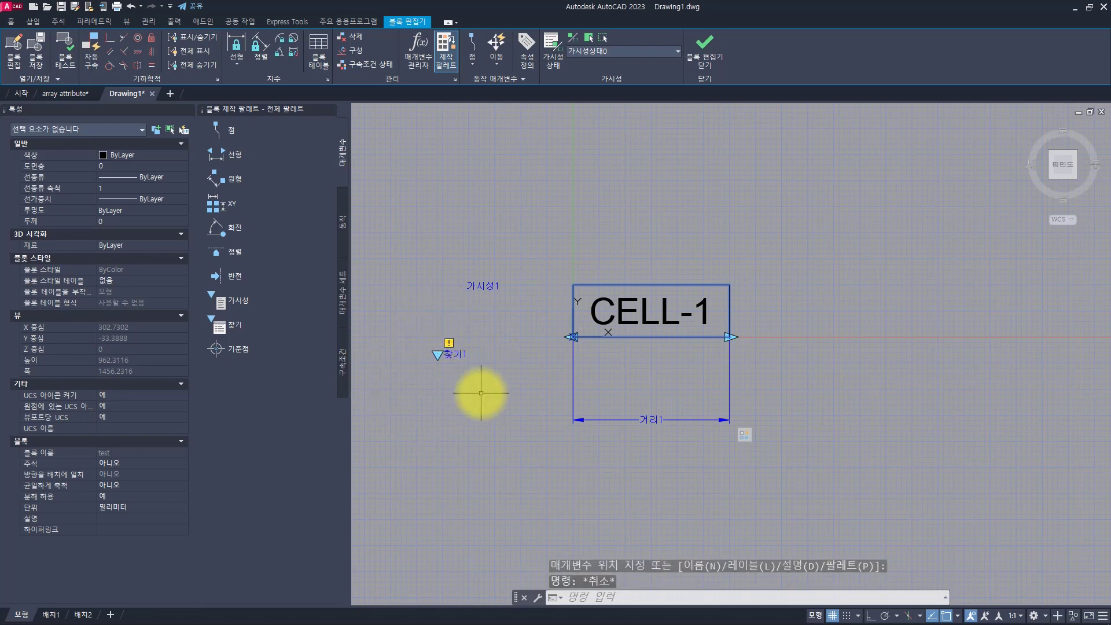
# Set the distance type (거리 유형) of the linear parameter 거리1 to 리스트
pyautogui.click(682, 459)
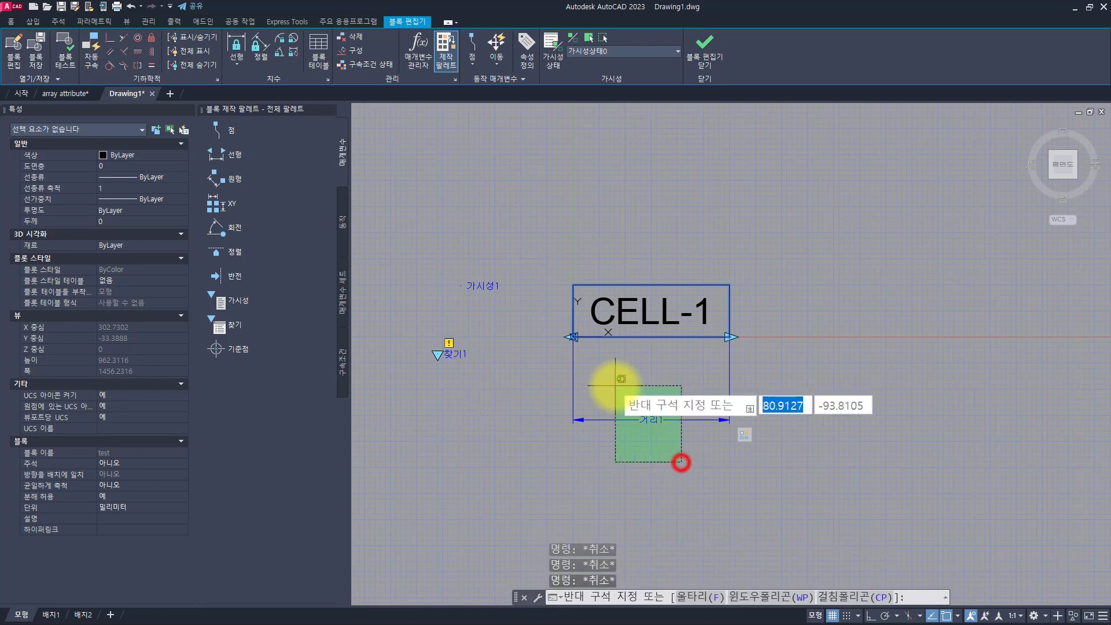
pyautogui.click(615, 384)
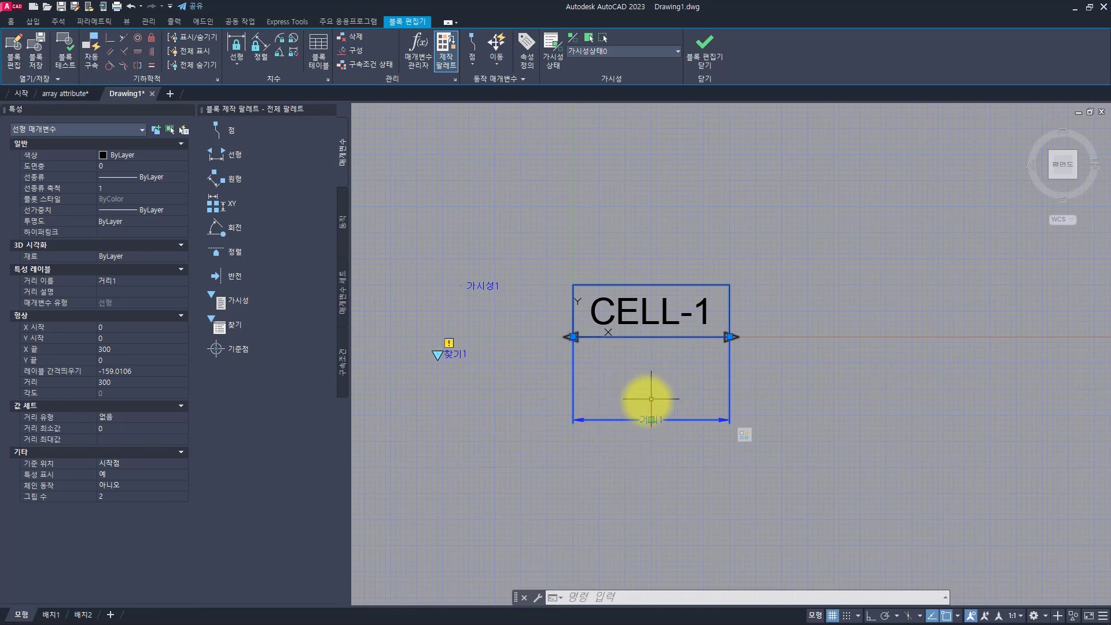
pyautogui.click(122, 414)
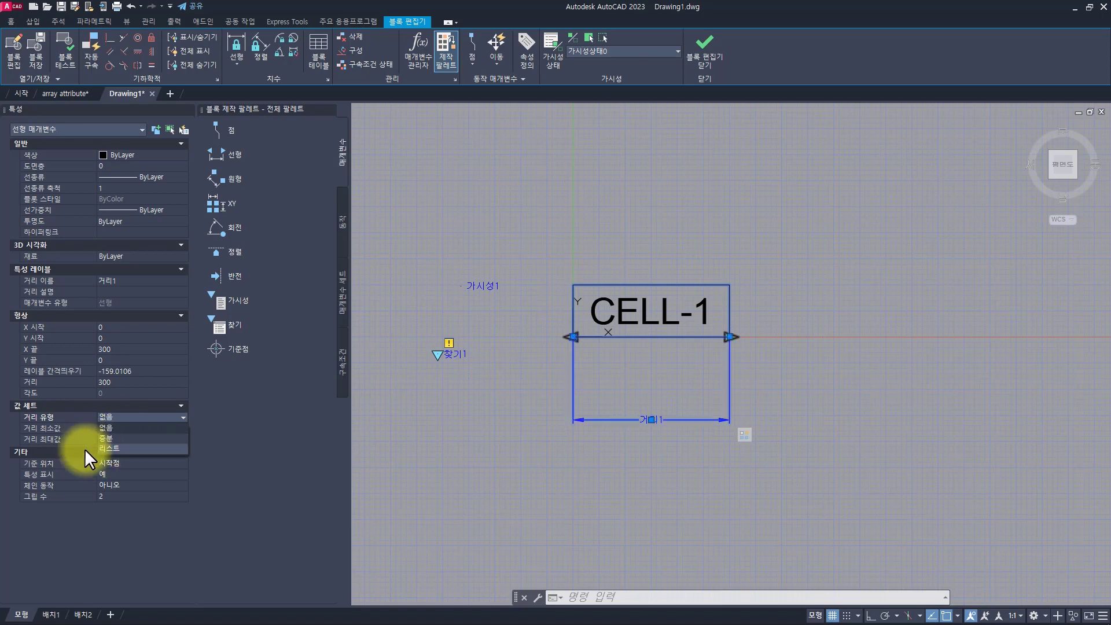
pyautogui.click(107, 437)
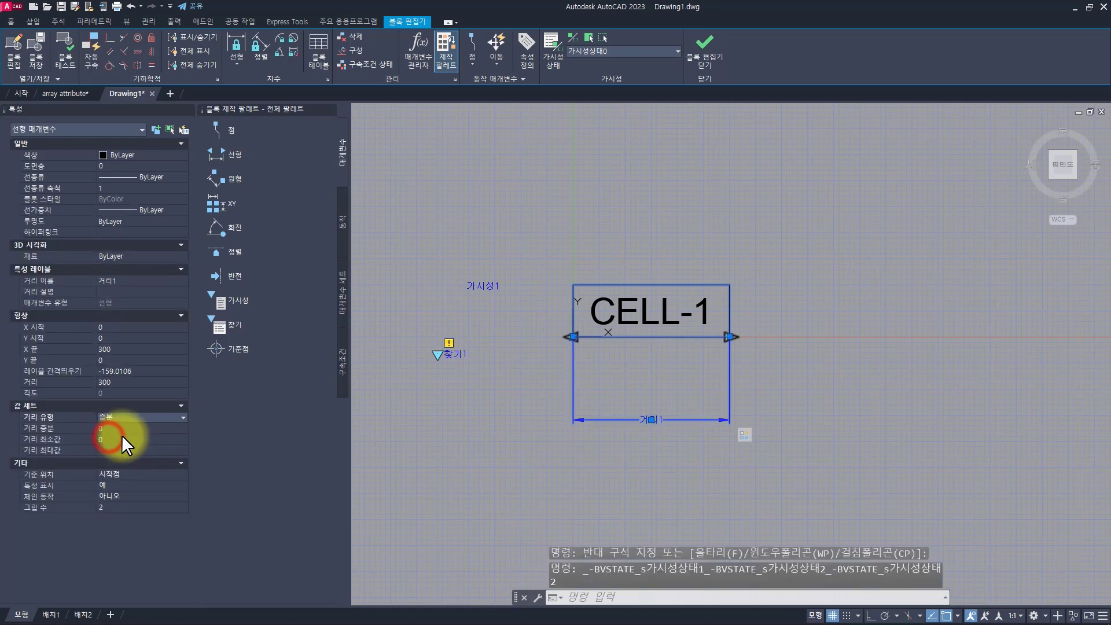
pyautogui.click(123, 415)
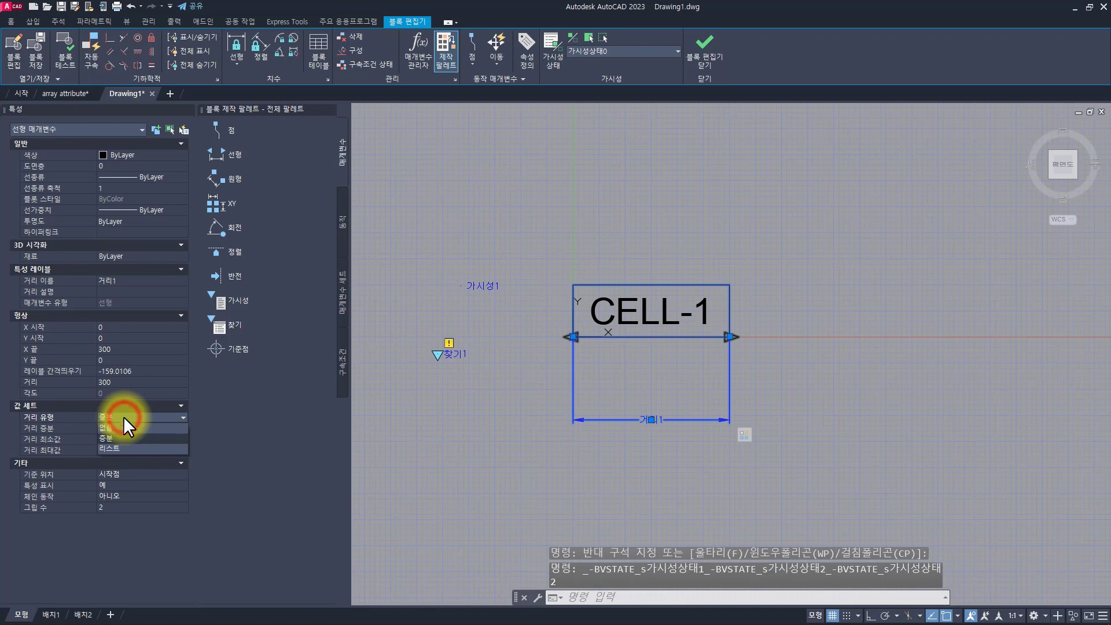
pyautogui.click(117, 437)
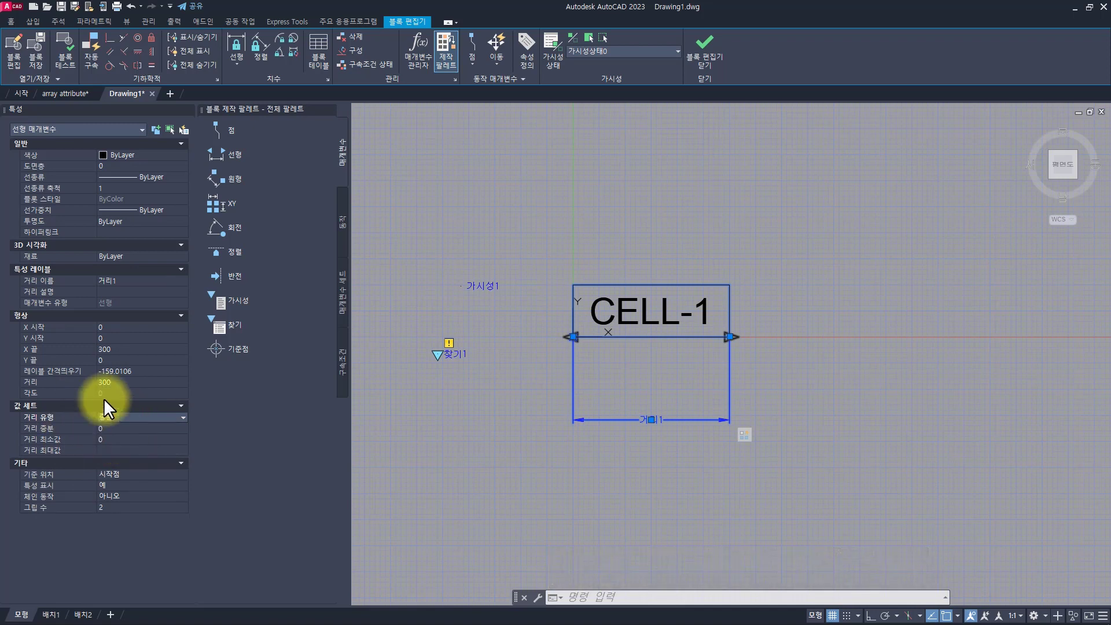
pyautogui.click(112, 415)
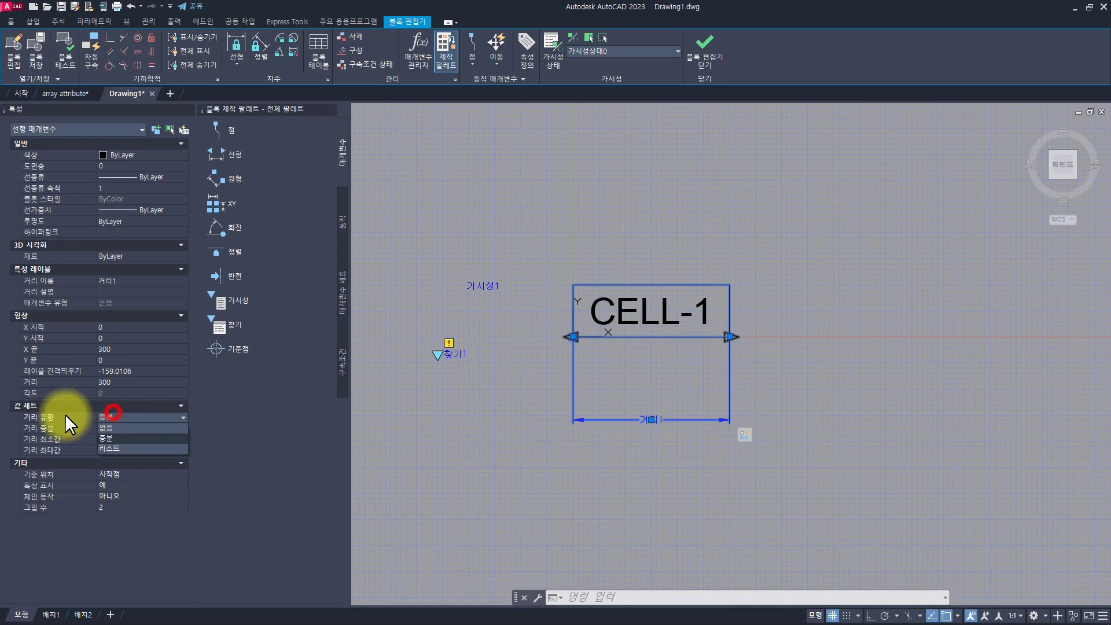
pyautogui.click(108, 447)
# Add 600 and 900 to the distance value list (거리 값 리스트) of the linear parameter 거리1
pyautogui.click(136, 428)
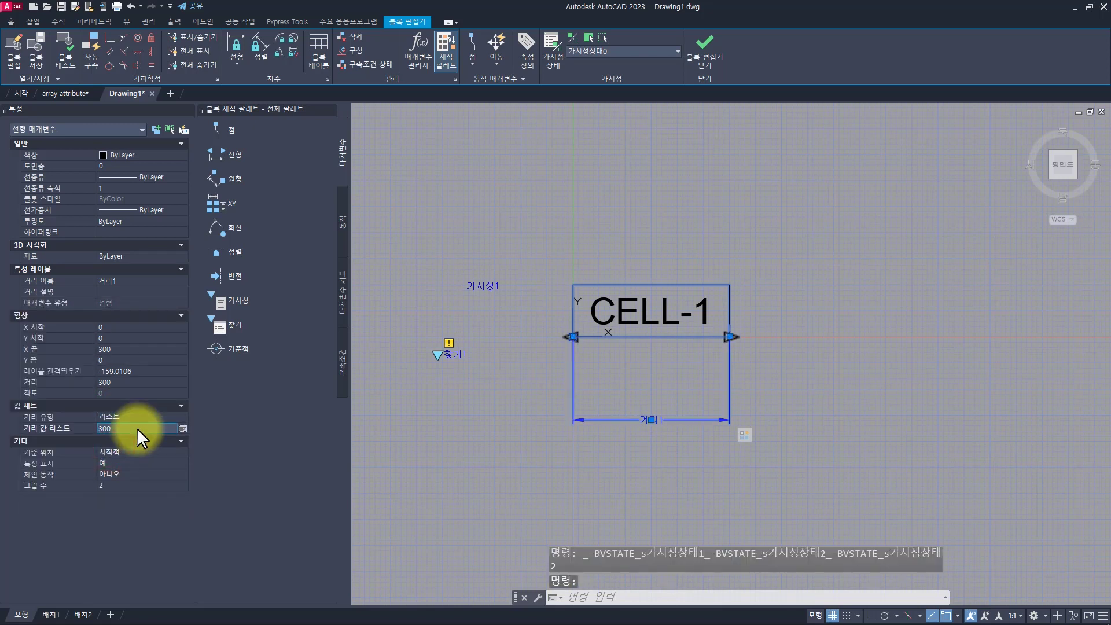
pyautogui.click(182, 427)
pyautogui.click(703, 242)
pyautogui.write('600')
pyautogui.press('Return')
pyautogui.write('9')
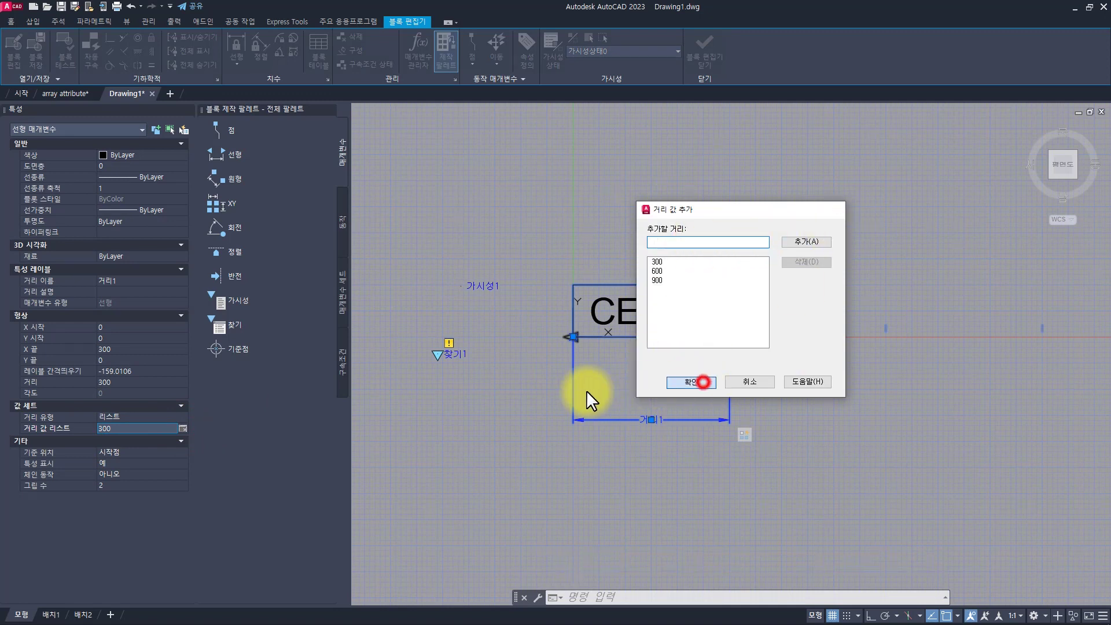
pyautogui.click(703, 382)
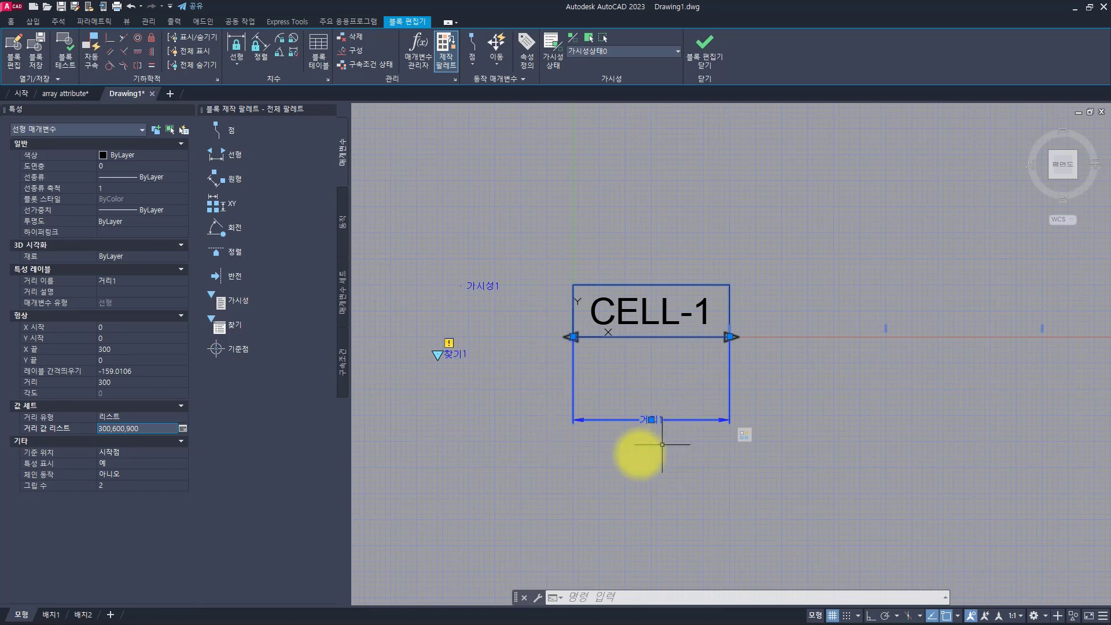
pyautogui.press('Escape')
pyautogui.press('Escape')
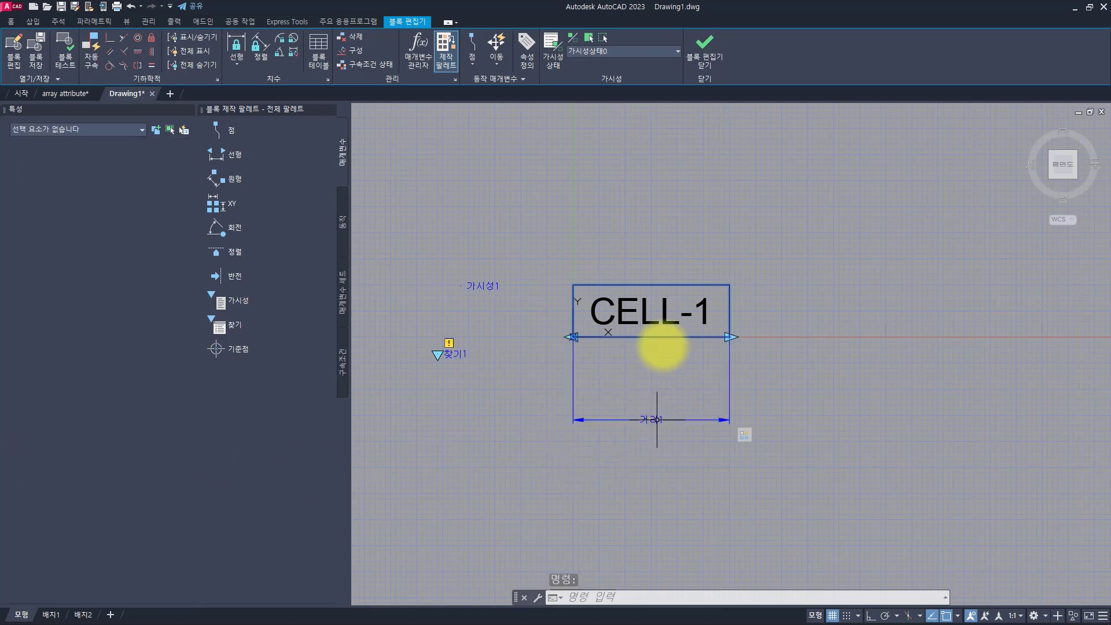
pyautogui.click(695, 390)
pyautogui.click(660, 449)
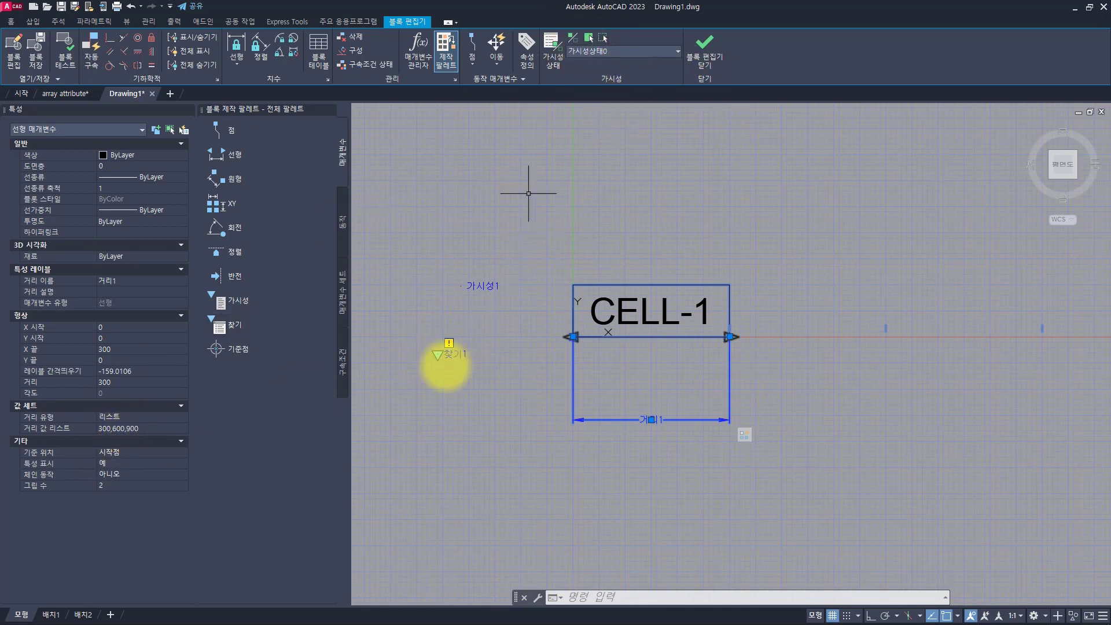
pyautogui.press('Escape')
pyautogui.press('Escape')
pyautogui.press('Escape')
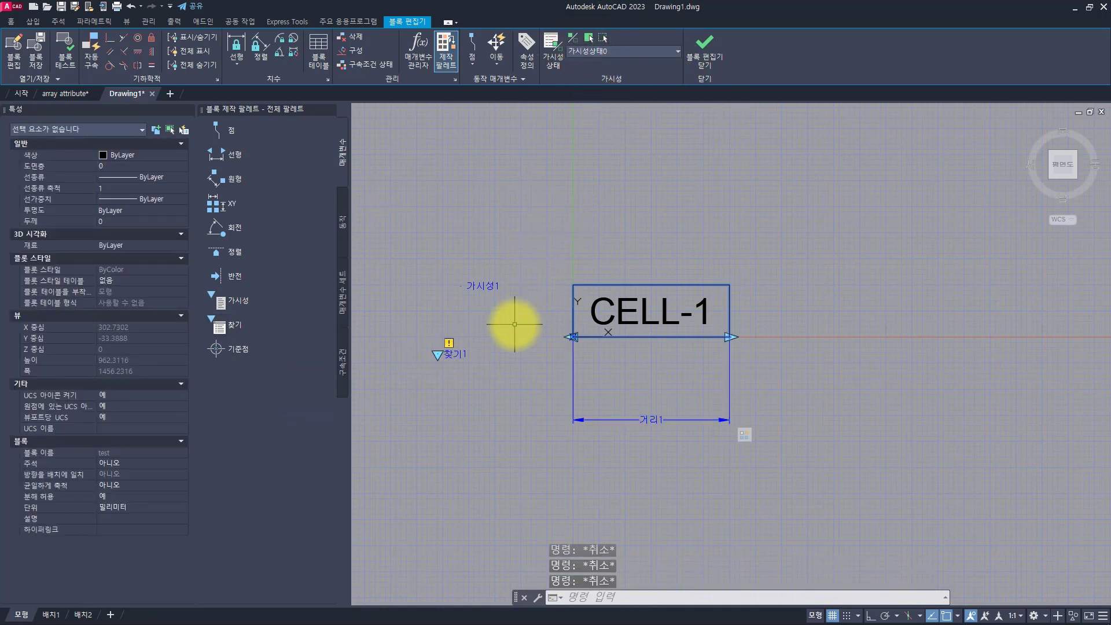
# Attach a lookup action (찾기) to the 찾기1 parameter and add 거리1 as an input property of its lookup table
pyautogui.click(343, 221)
pyautogui.click(220, 301)
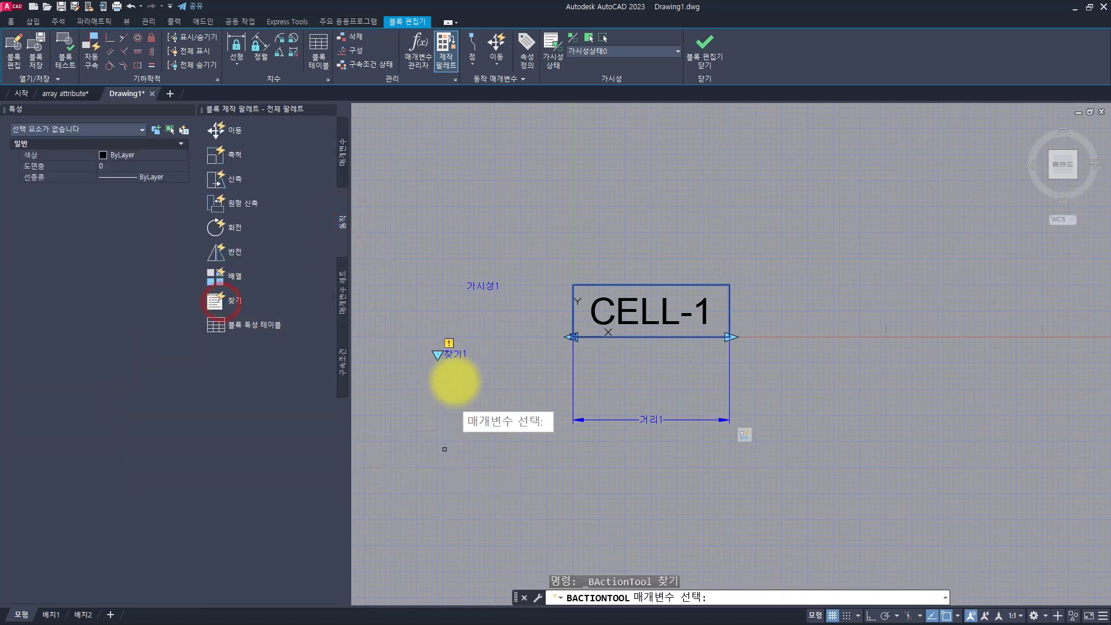
pyautogui.click(457, 355)
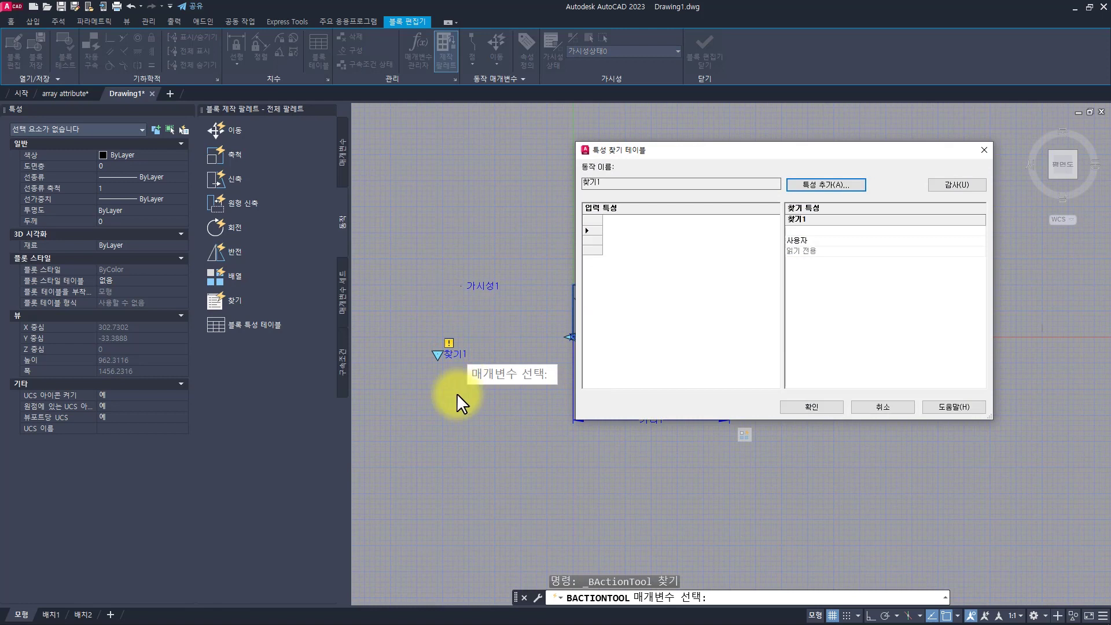
pyautogui.click(820, 182)
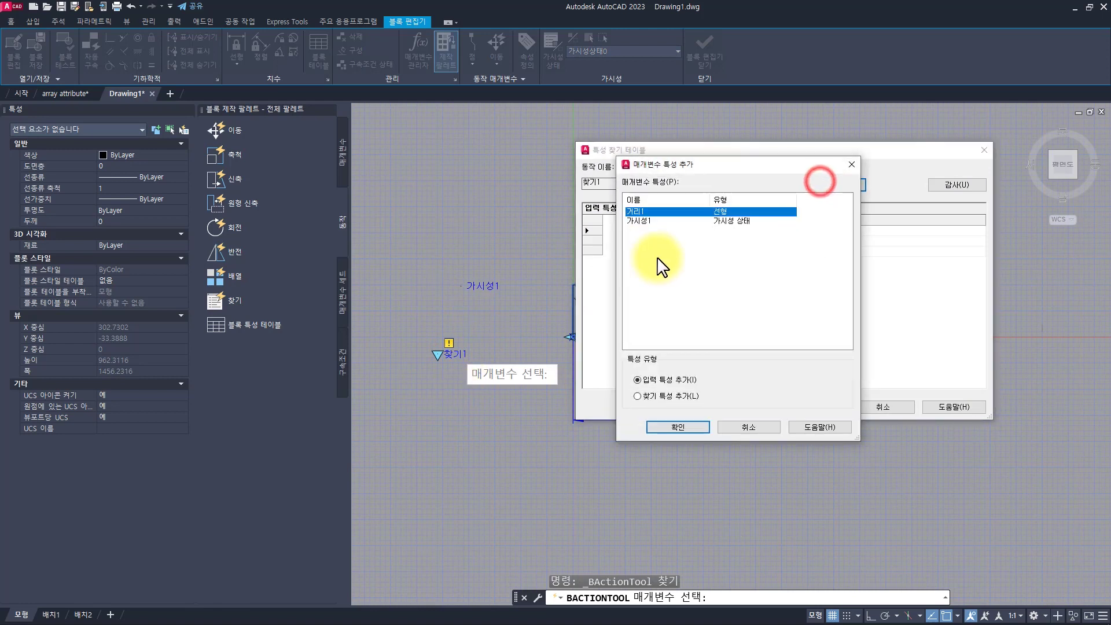
pyautogui.doubleClick(641, 211)
# Add a lookup table row that maps the 거리1 value 300 to the lookup value one
pyautogui.click(627, 225)
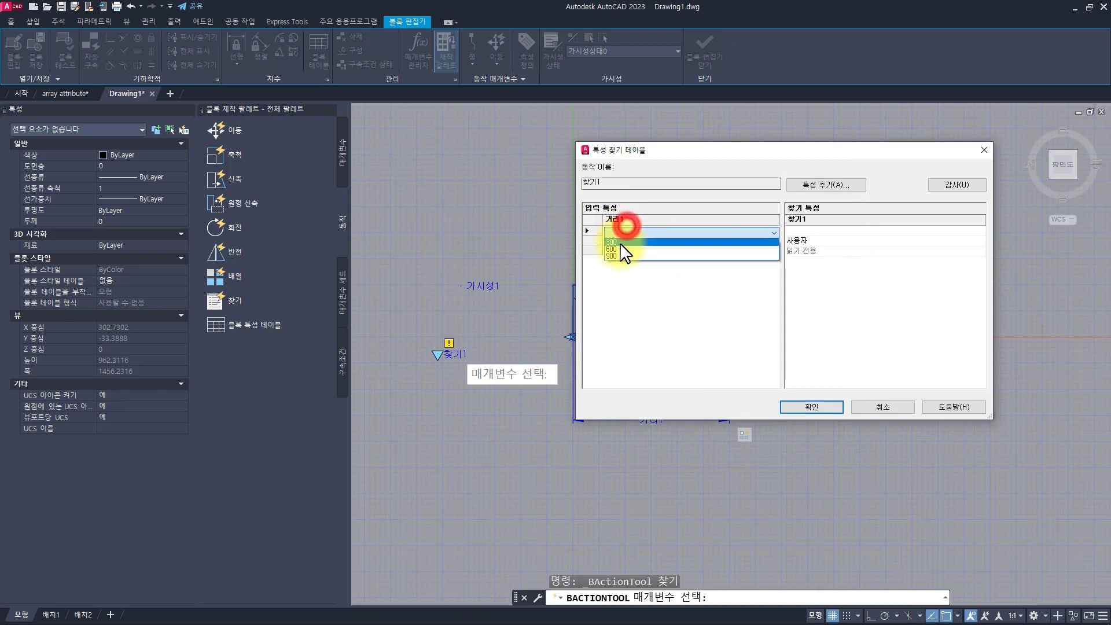
pyautogui.click(620, 243)
pyautogui.click(711, 348)
pyautogui.click(815, 231)
pyautogui.write('이')
# Add lookup table rows that map the 거리1 values 600 and 900 to two and three
pyautogui.click(634, 239)
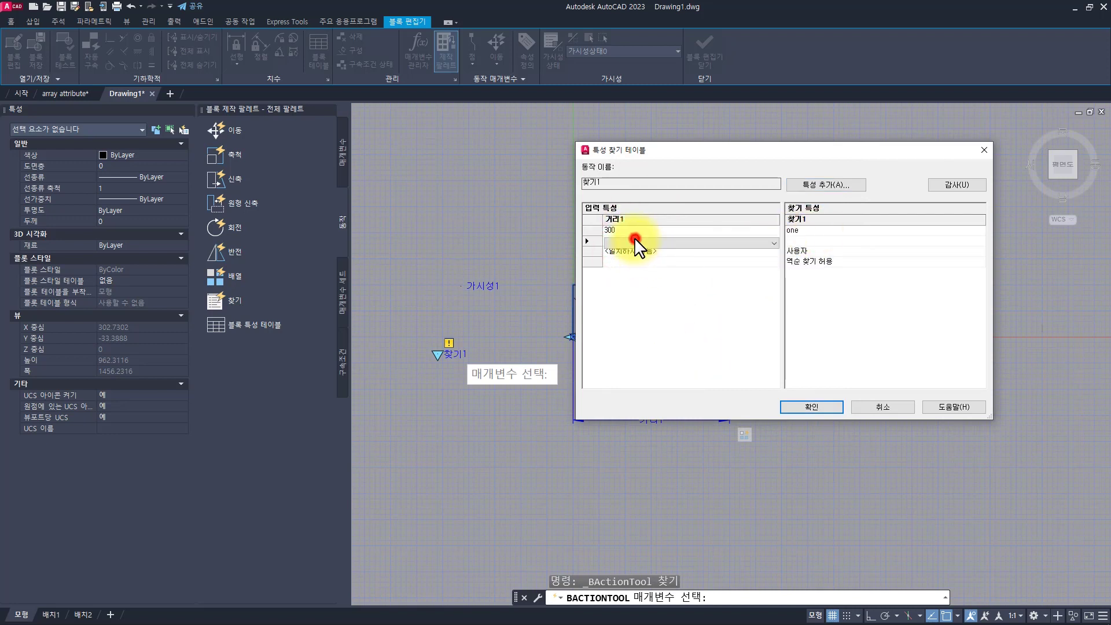
pyautogui.click(631, 260)
pyautogui.click(664, 251)
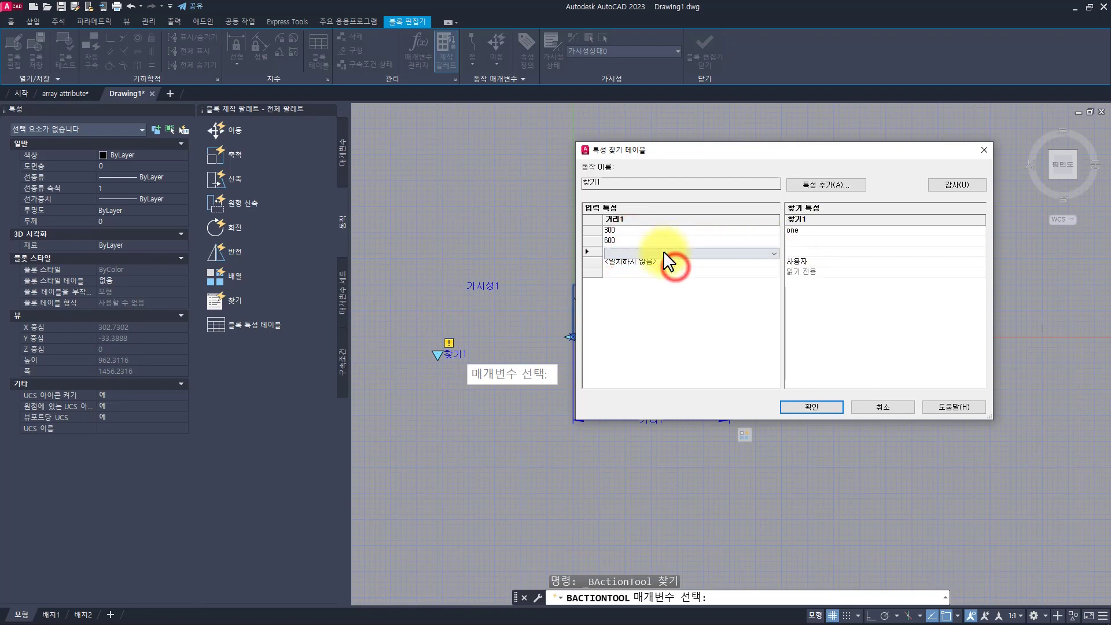
pyautogui.click(651, 276)
pyautogui.click(816, 241)
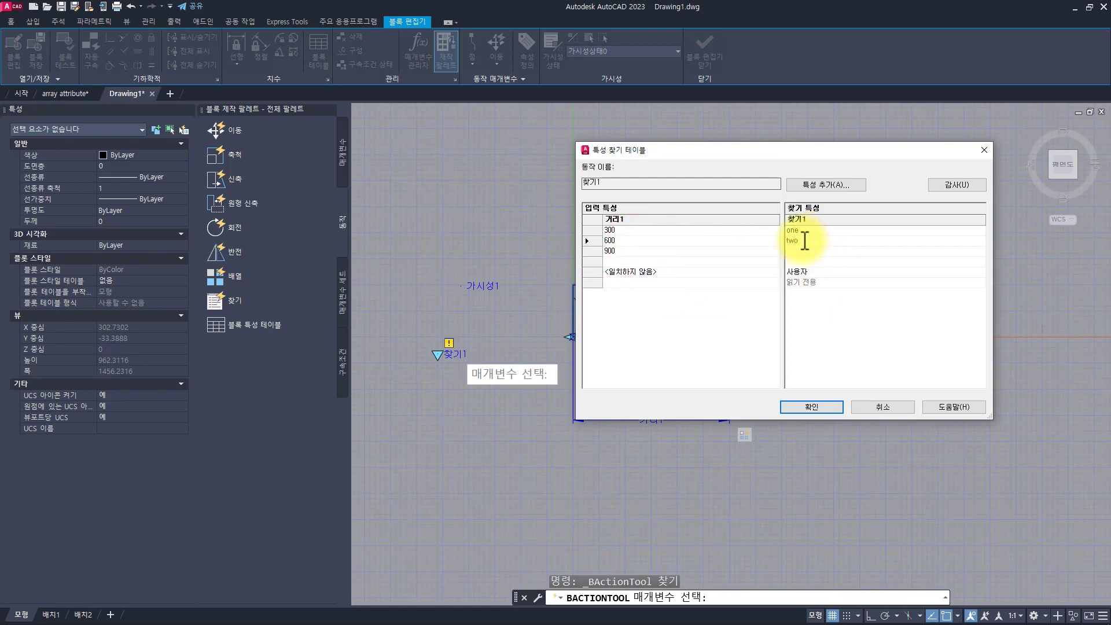
pyautogui.write('ee')
pyautogui.click(719, 304)
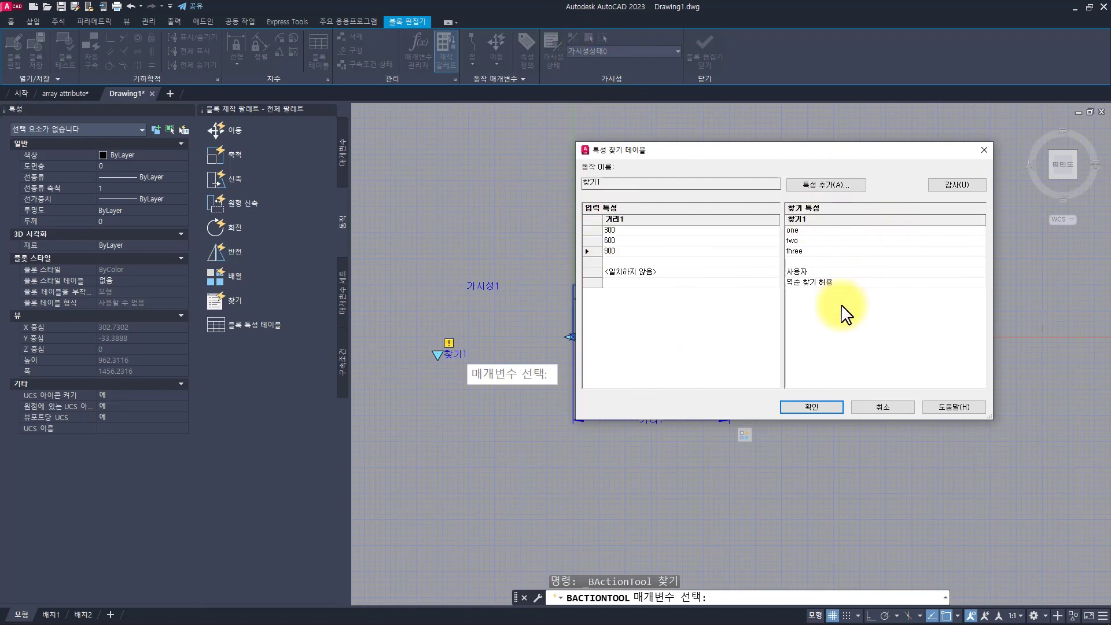
# Add 가시성1 as an input property and assign 가시성상태0, 가시성상태1 and 가시성상태2 to the 300, 600 and 900 rows
pyautogui.click(824, 184)
pyautogui.doubleClick(692, 212)
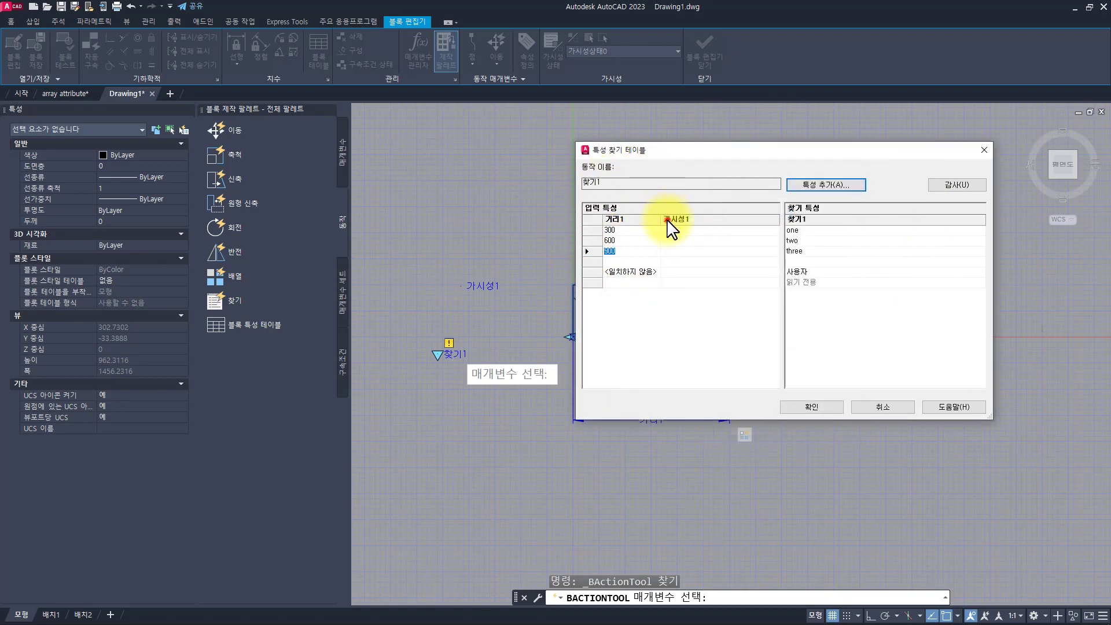
pyautogui.click(667, 220)
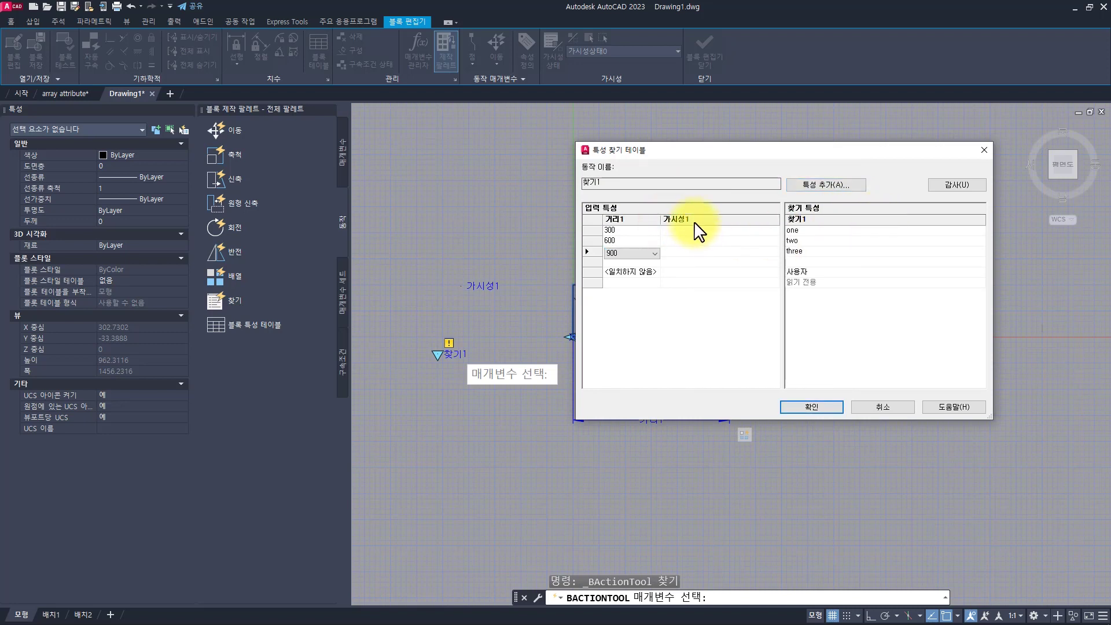
pyautogui.click(695, 224)
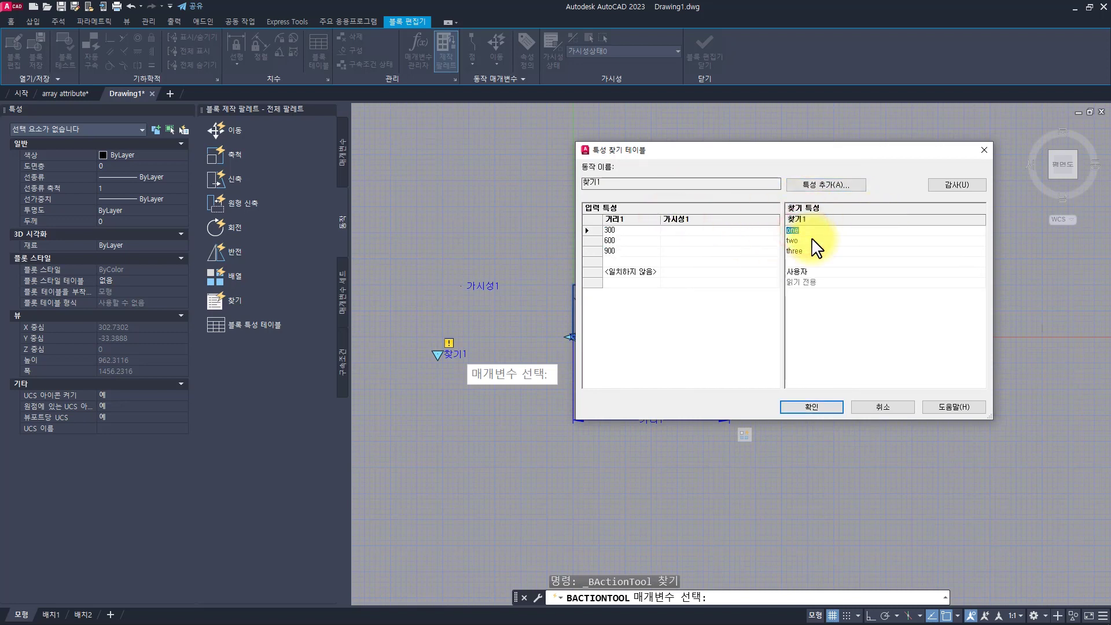
pyautogui.click(679, 231)
pyautogui.click(679, 230)
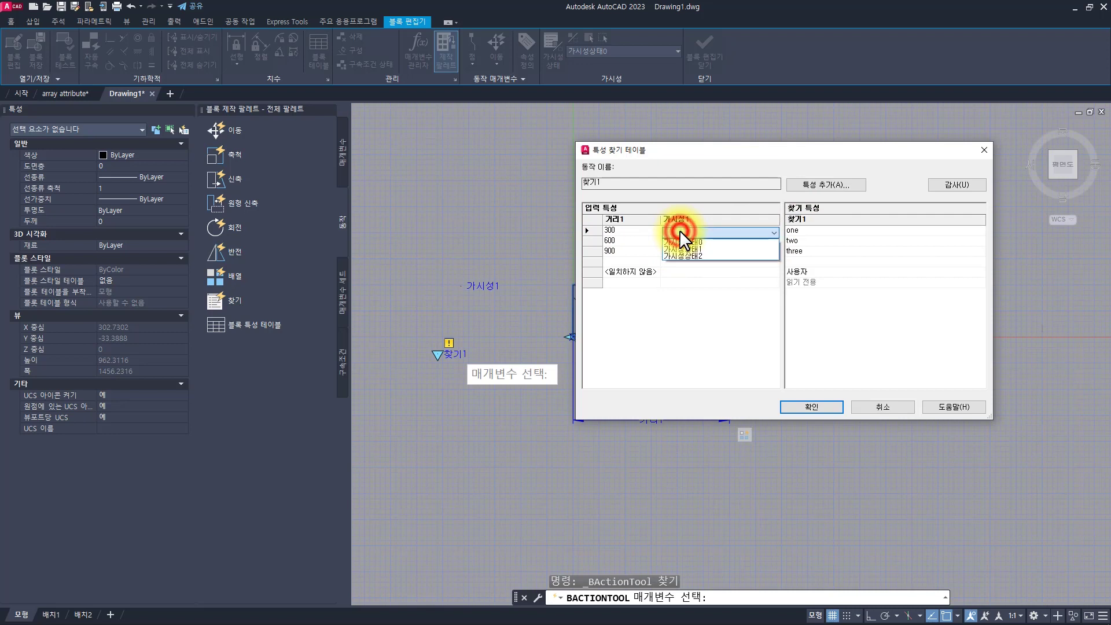
pyautogui.click(673, 238)
pyautogui.click(666, 313)
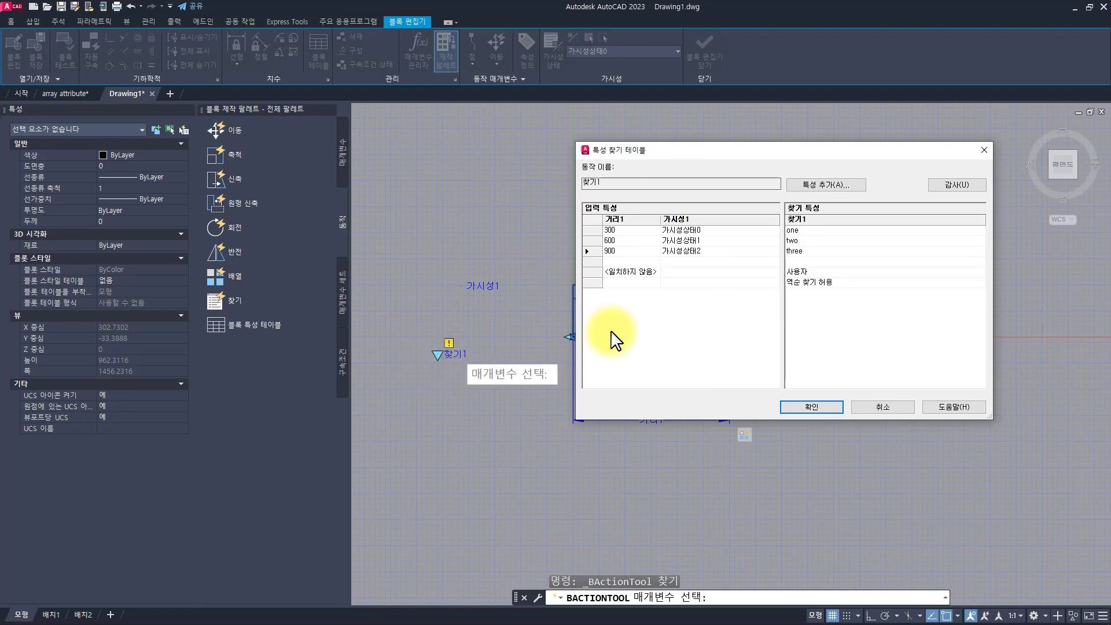
# Check the lookup table's distance and visibility rows against the cell geometry and close the table
pyautogui.click(792, 240)
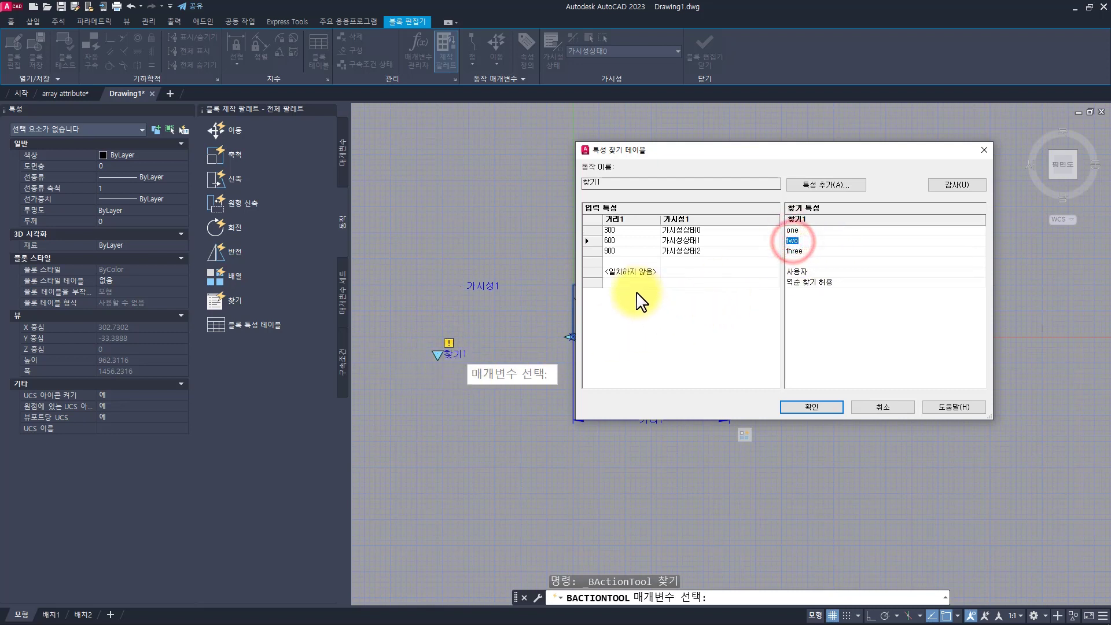
pyautogui.click(621, 240)
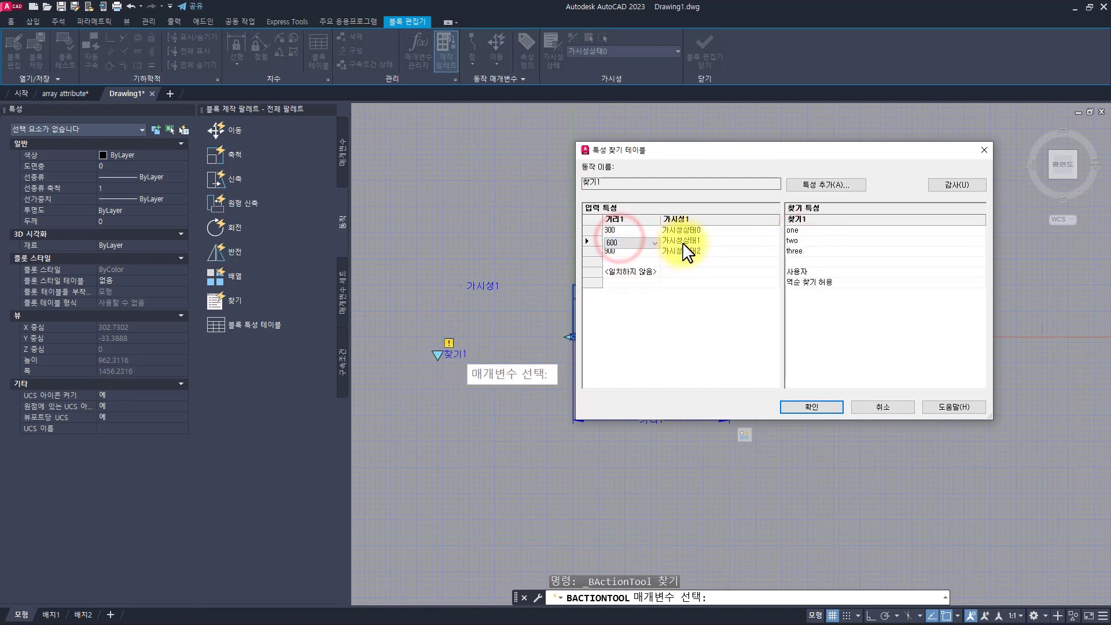
pyautogui.click(676, 300)
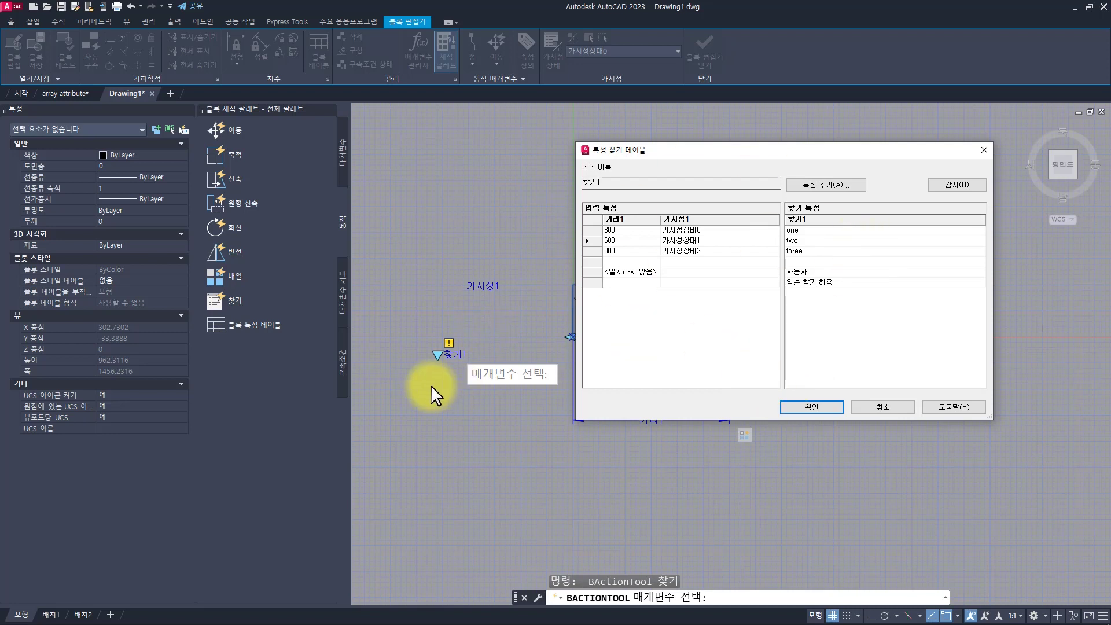
pyautogui.moveTo(818, 149)
pyautogui.mouseDown()
pyautogui.moveTo(474, 195)
pyautogui.moveTo(256, 175)
pyautogui.mouseUp()
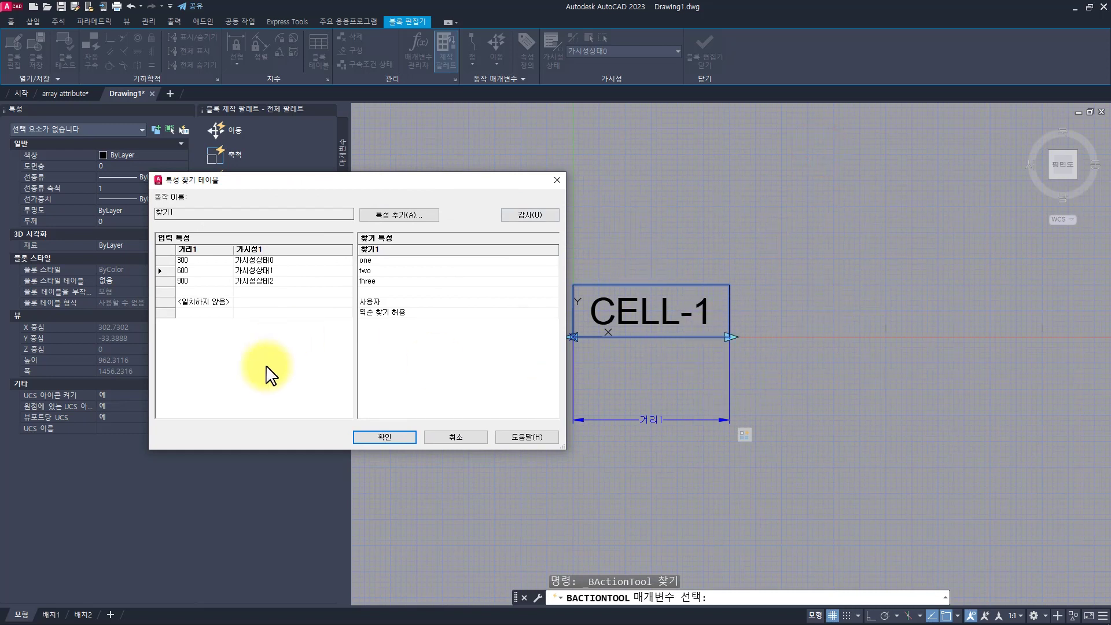
pyautogui.moveTo(312, 180); pyautogui.dragTo(603, 175)
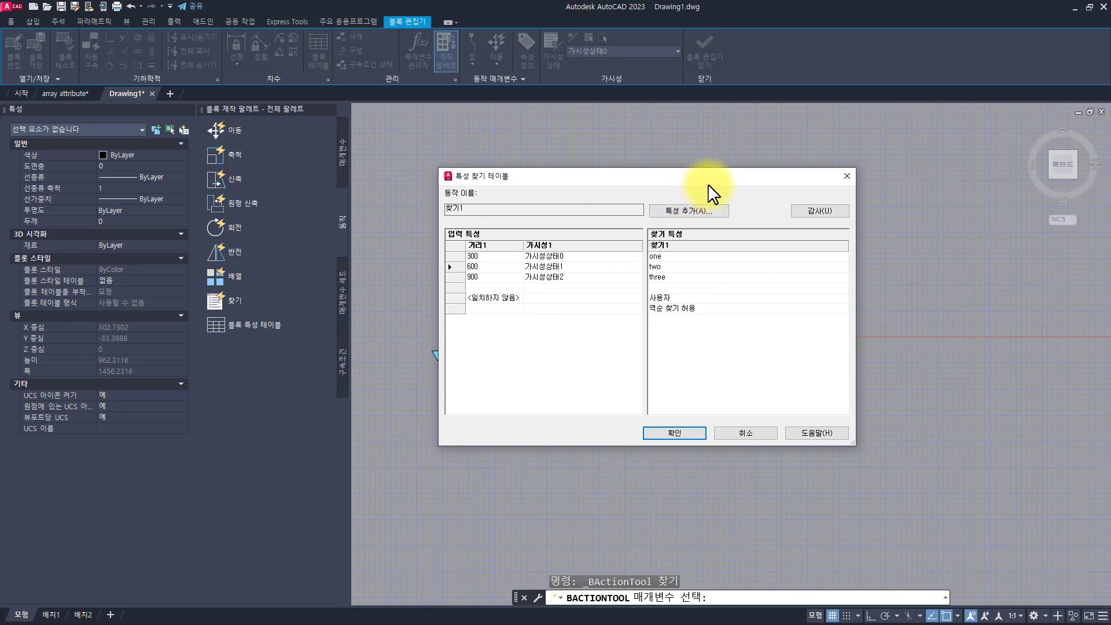
pyautogui.press('Escape')
pyautogui.press('Escape')
pyautogui.press('Escape')
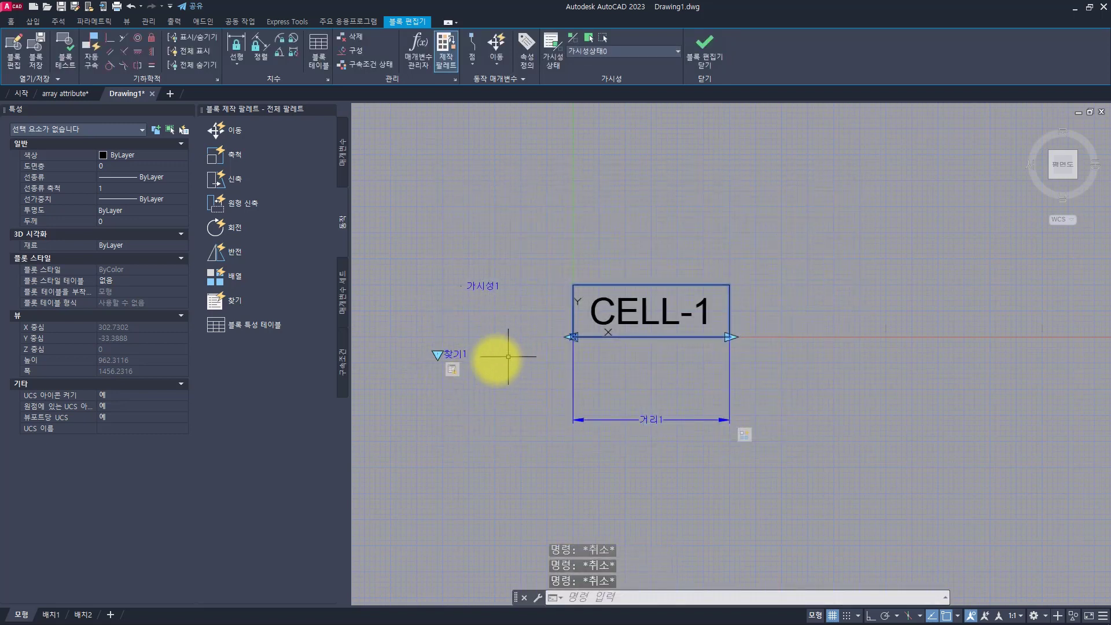
# Try to attach the lookup action (찾기) to the 찾기1 parameter again
pyautogui.click(445, 354)
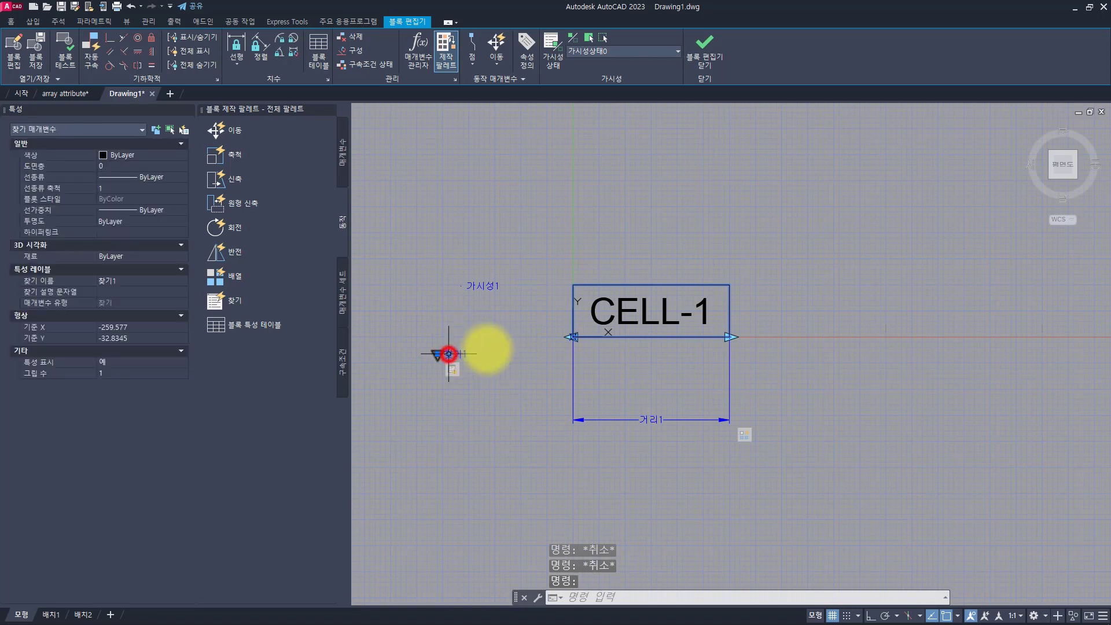
pyautogui.click(229, 301)
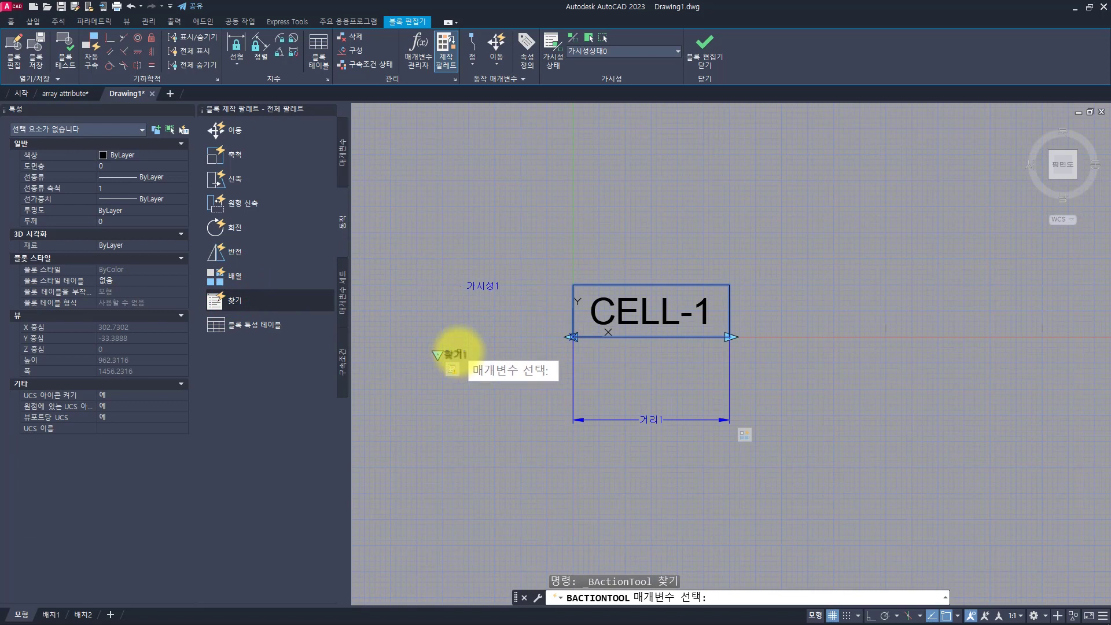
pyautogui.click(459, 351)
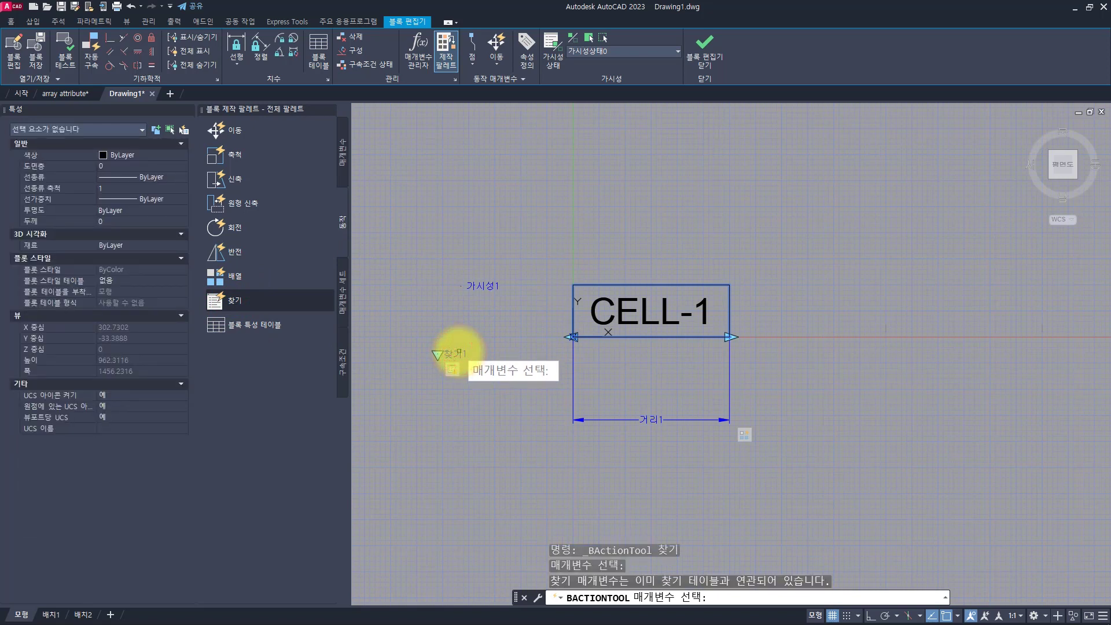
pyautogui.press('Escape')
pyautogui.press('Escape')
pyautogui.press('Escape')
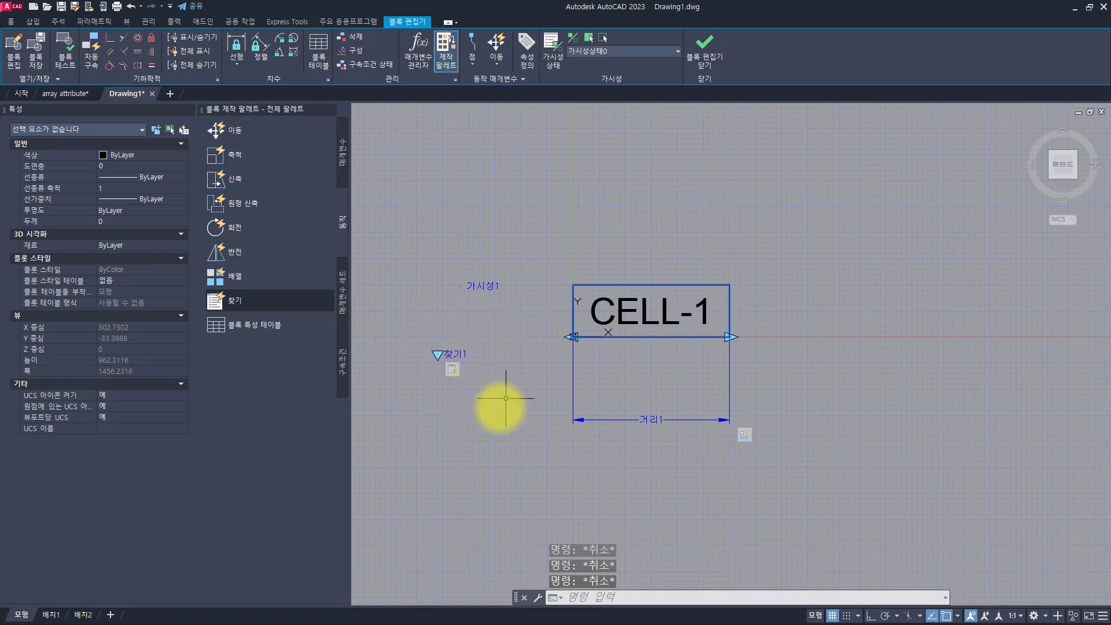
# Delete the lookup action attached to the 찾기1 parameter
pyautogui.click(456, 366)
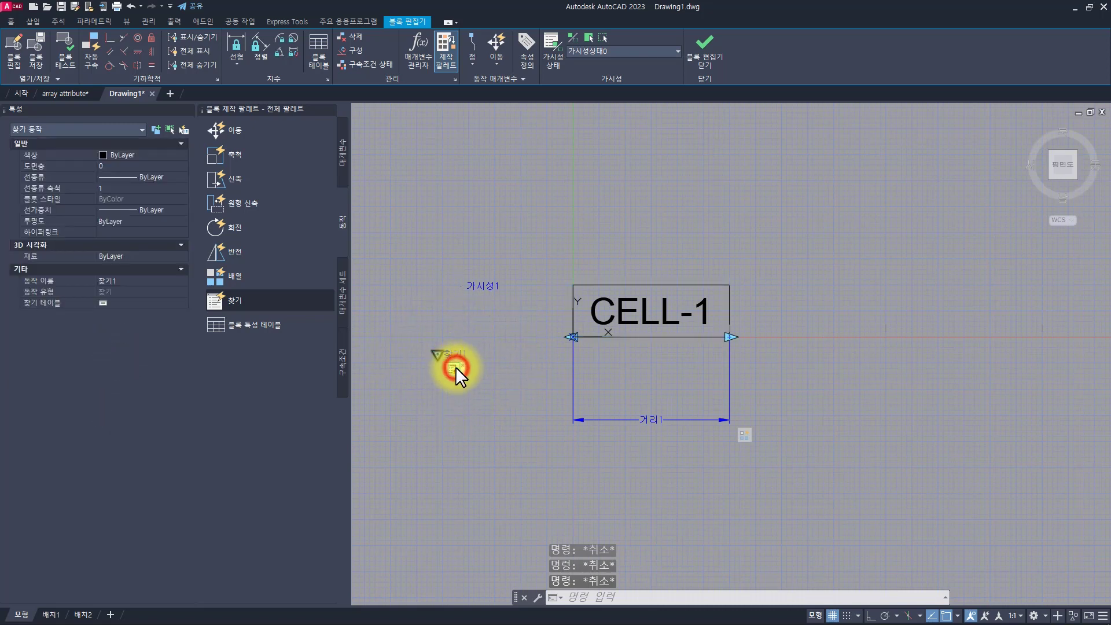
pyautogui.rightClick(451, 367)
pyautogui.click(482, 372)
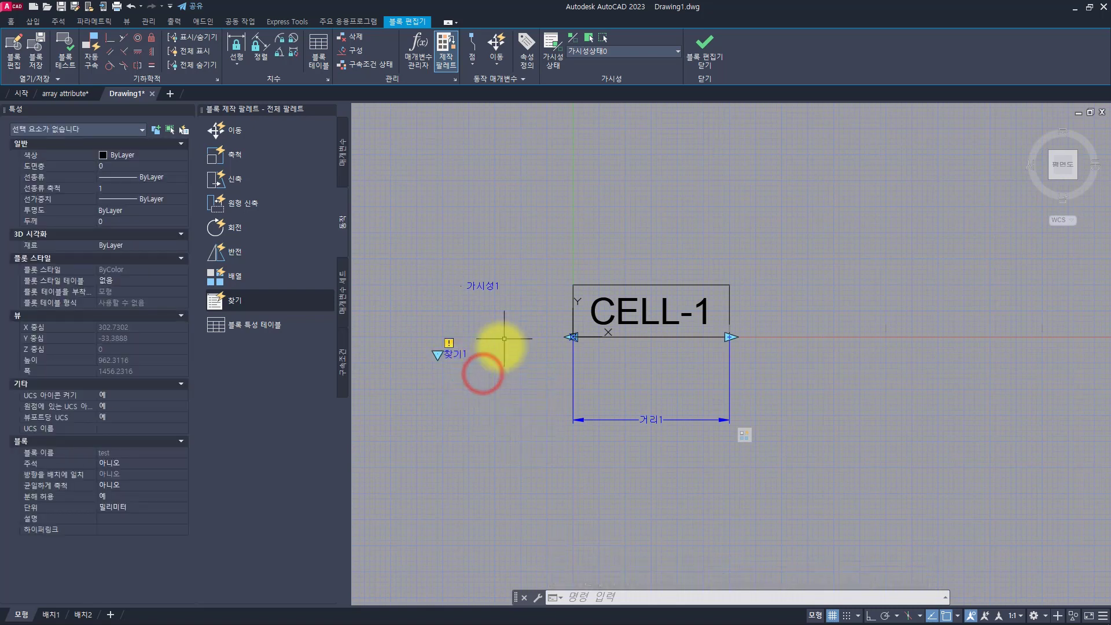
pyautogui.press('Escape')
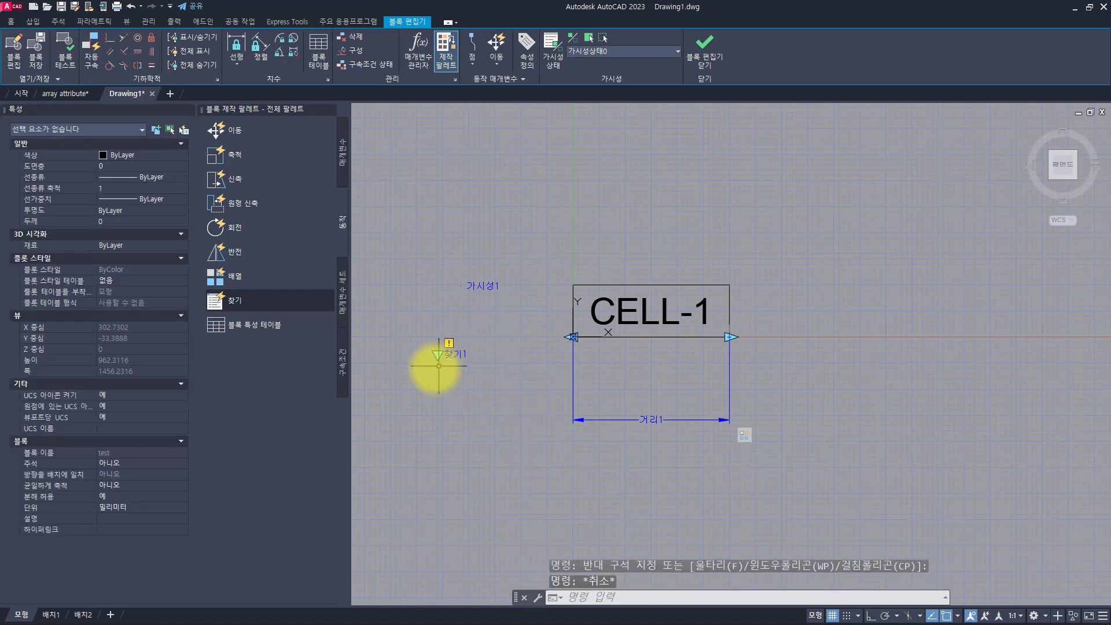
# Place a lookup parameter set (찾기 세트) in the empty space below the 찾기1 parameter
pyautogui.click(342, 301)
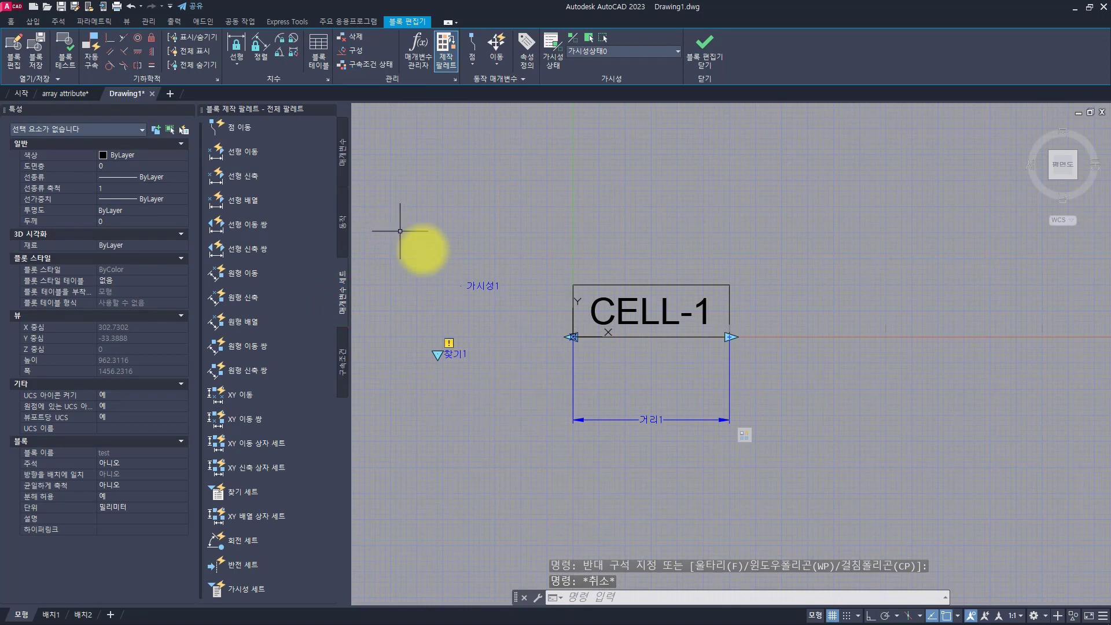
pyautogui.press('Escape')
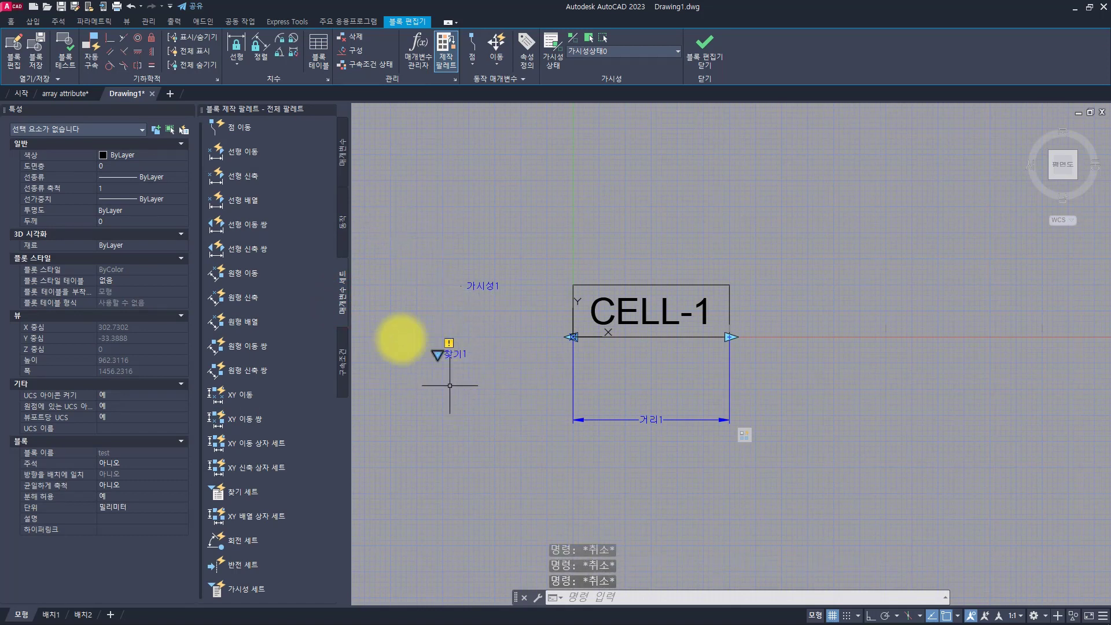
pyautogui.click(342, 223)
pyautogui.click(340, 278)
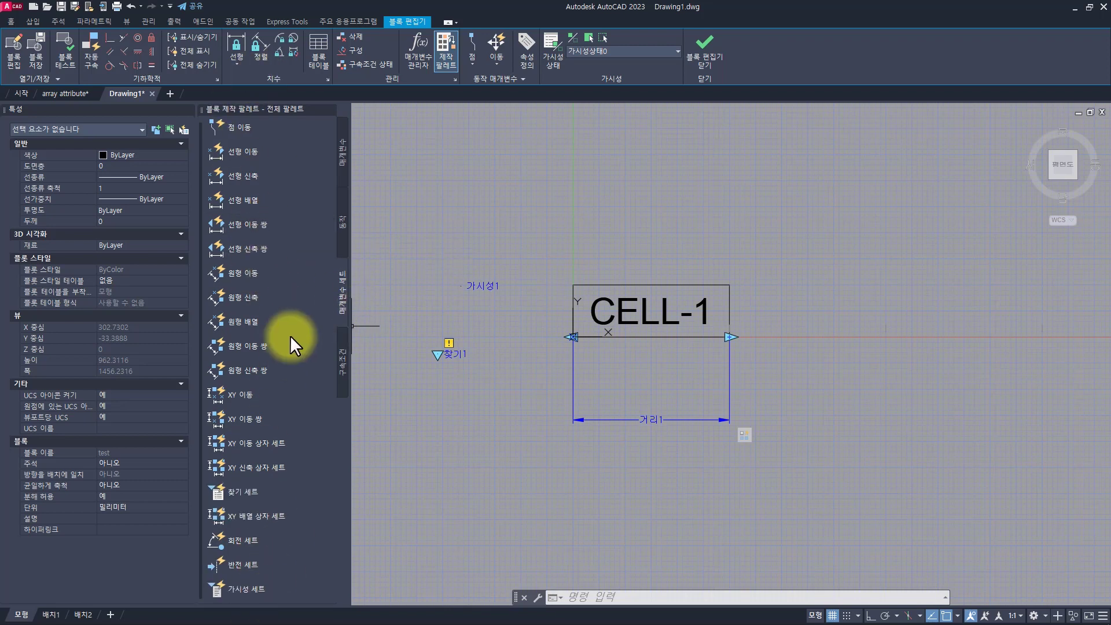
pyautogui.click(251, 495)
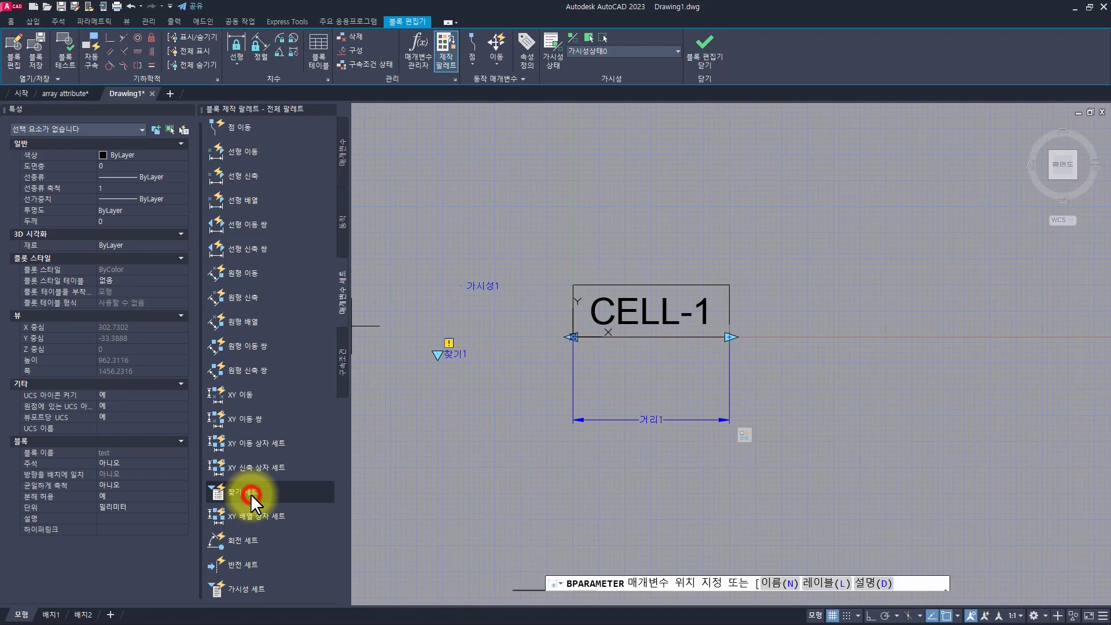
pyautogui.click(428, 393)
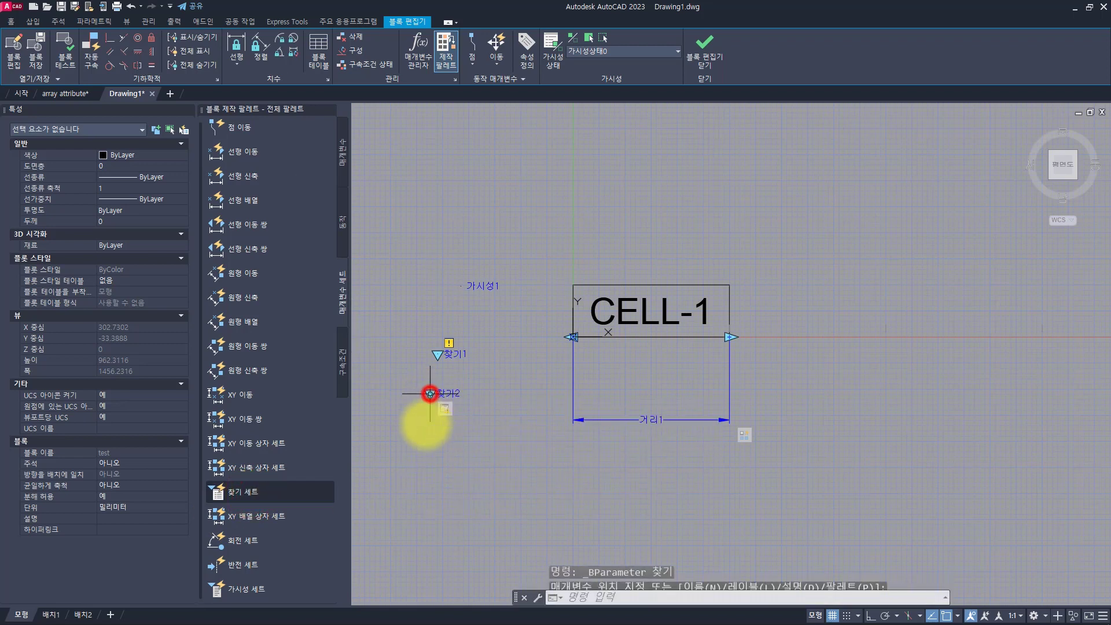
# Erase both lookup parameters, 찾기1 and 찾기2, beside the cell rectangle
pyautogui.click(493, 445)
pyautogui.click(399, 331)
pyautogui.write('E')
pyautogui.press('Return')
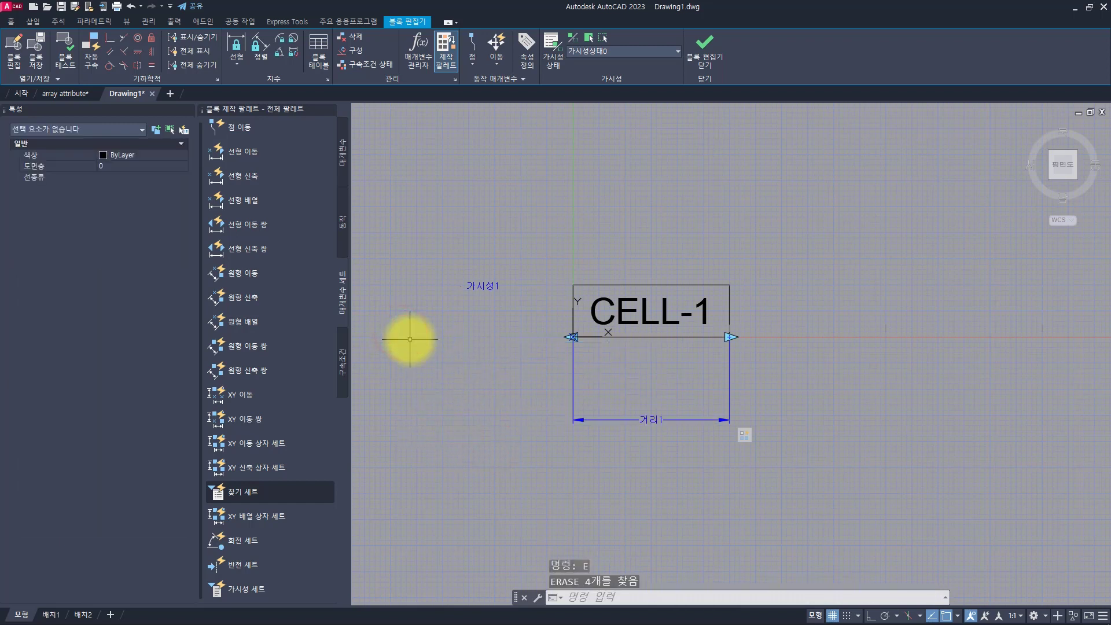
pyautogui.press('Escape')
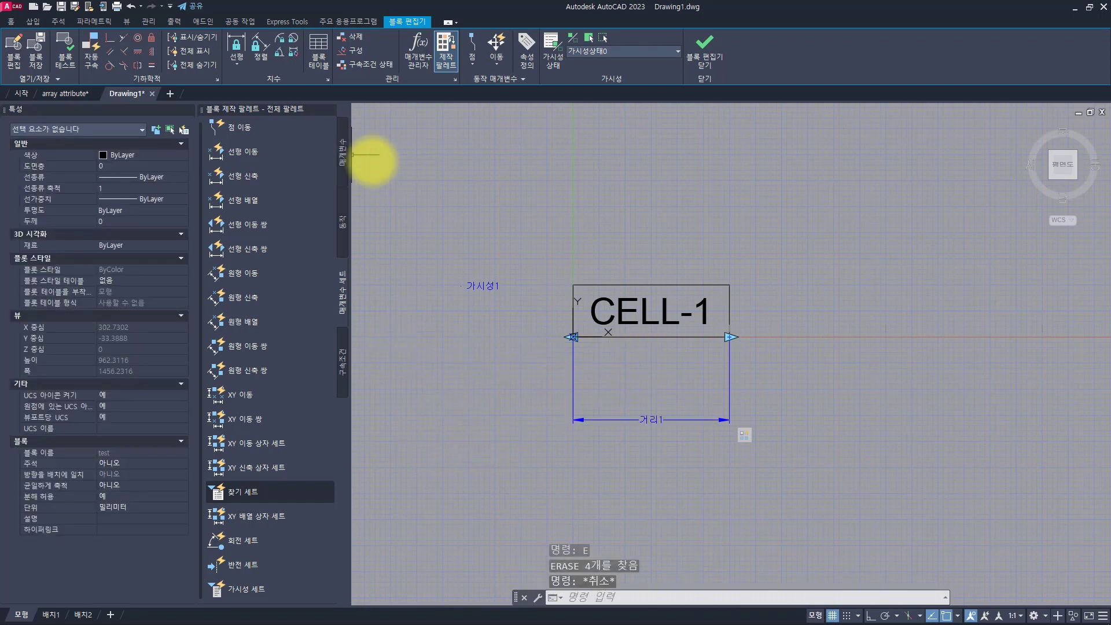
pyautogui.press('Escape')
pyautogui.press('Escape')
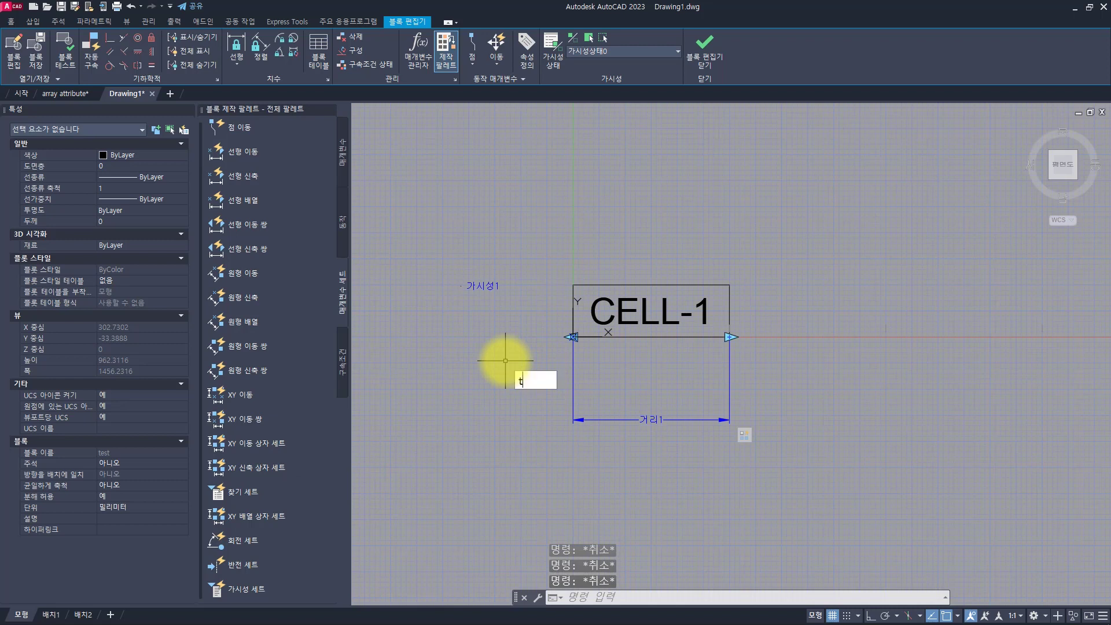
pyautogui.write('tp')
pyautogui.press('Return')
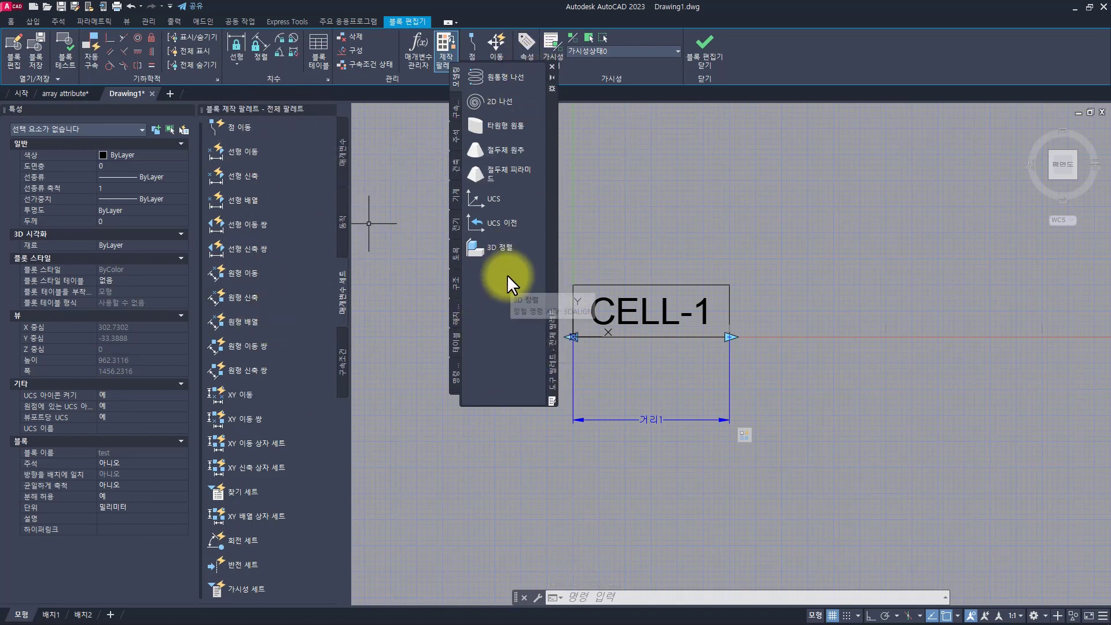
pyautogui.click(550, 66)
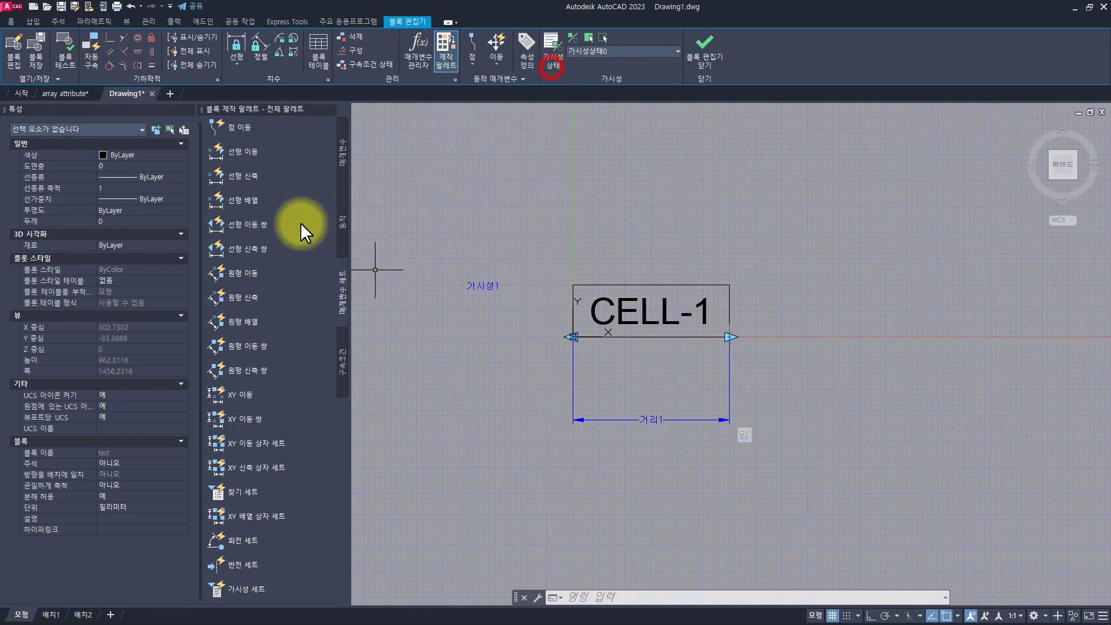
pyautogui.press('Escape')
pyautogui.press('Escape')
pyautogui.press('Escape')
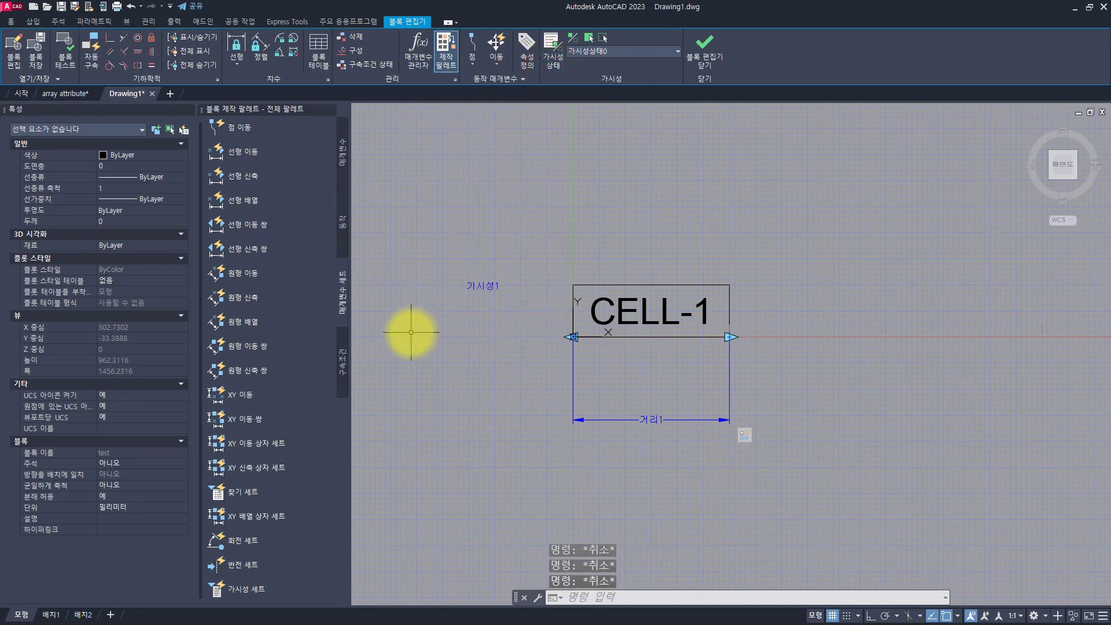
# Inspect the tool properties of the lookup parameter set (찾기 세트) in the block authoring palette
pyautogui.rightClick(242, 489)
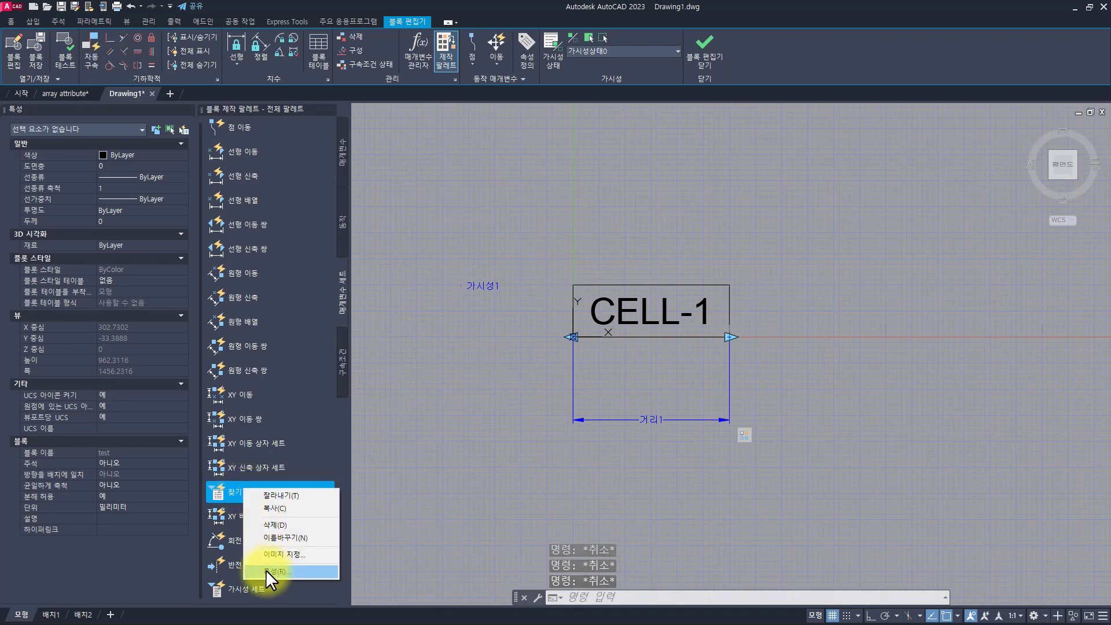
pyautogui.press('Escape')
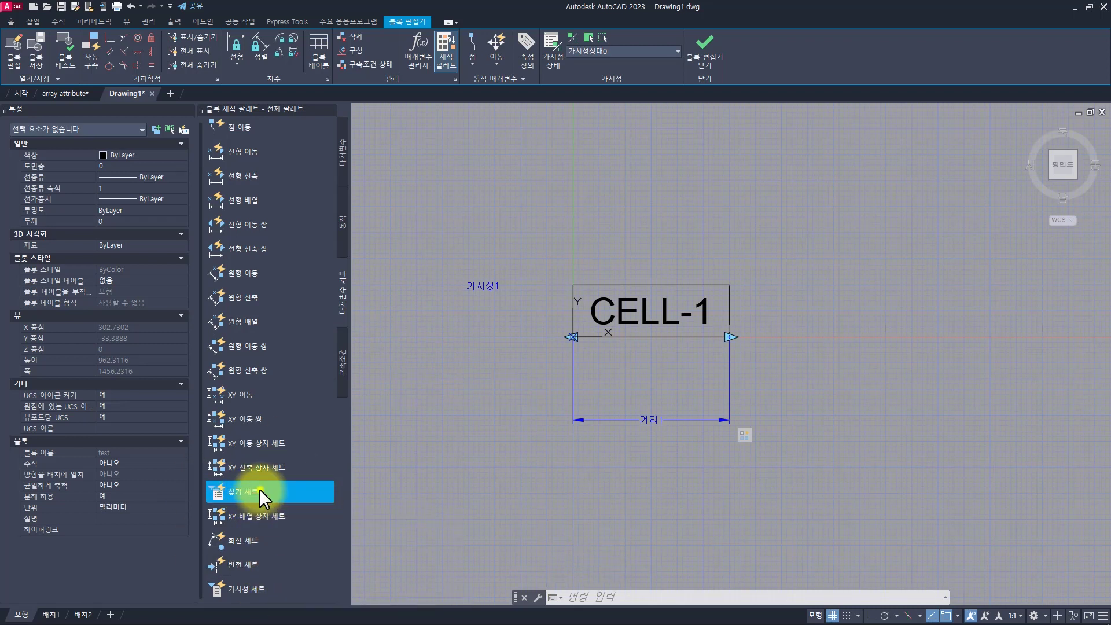
pyautogui.rightClick(259, 490)
pyautogui.click(293, 568)
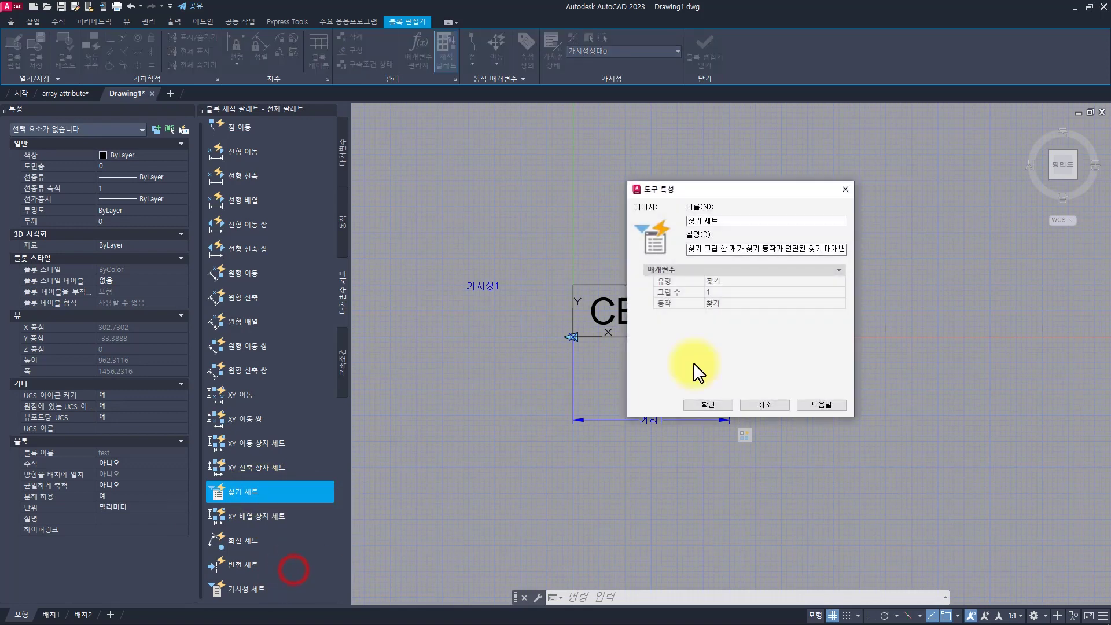
pyautogui.press('Escape')
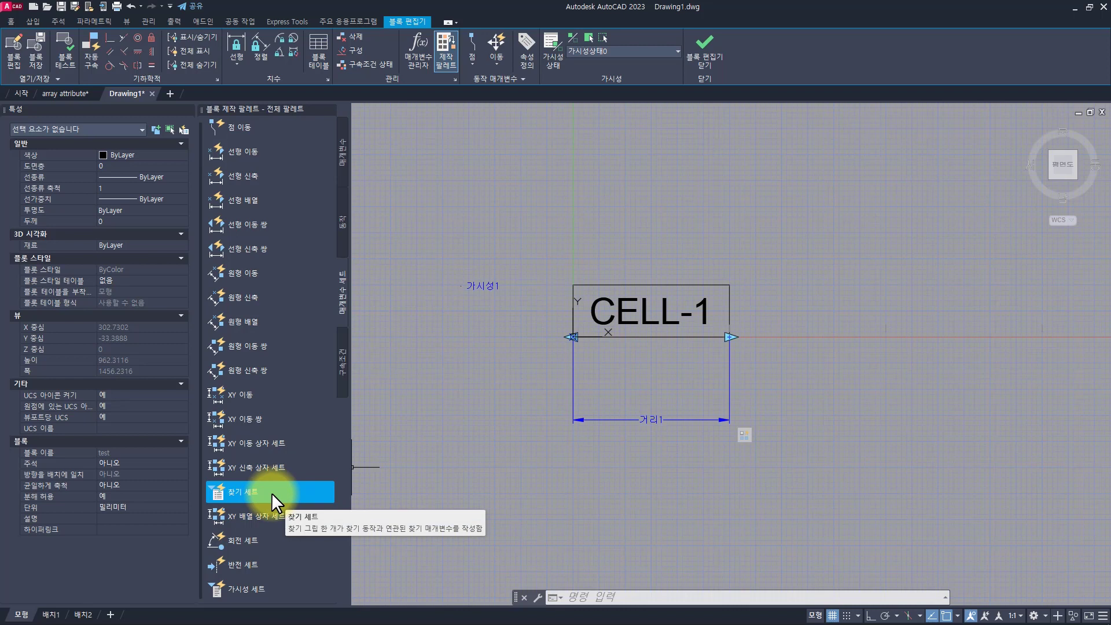
# Duplicate the 찾기 세트 tool below XY 이동 쌍, name the copy 찾기 세트2 and set its description to 2
pyautogui.moveTo(265, 488); pyautogui.dragTo(267, 429)
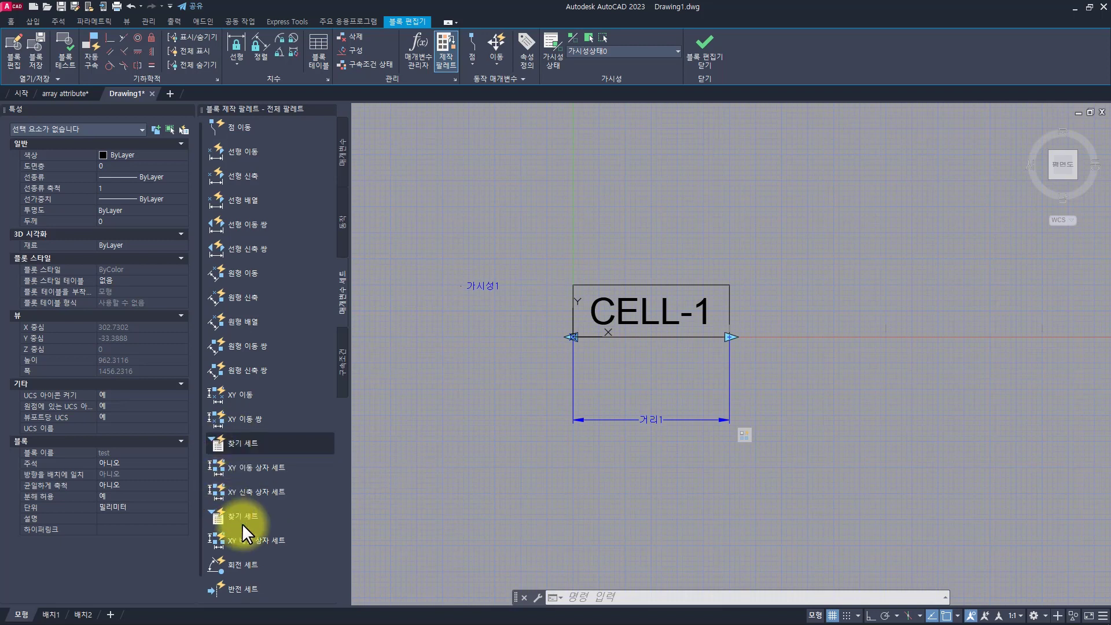
pyautogui.rightClick(251, 444)
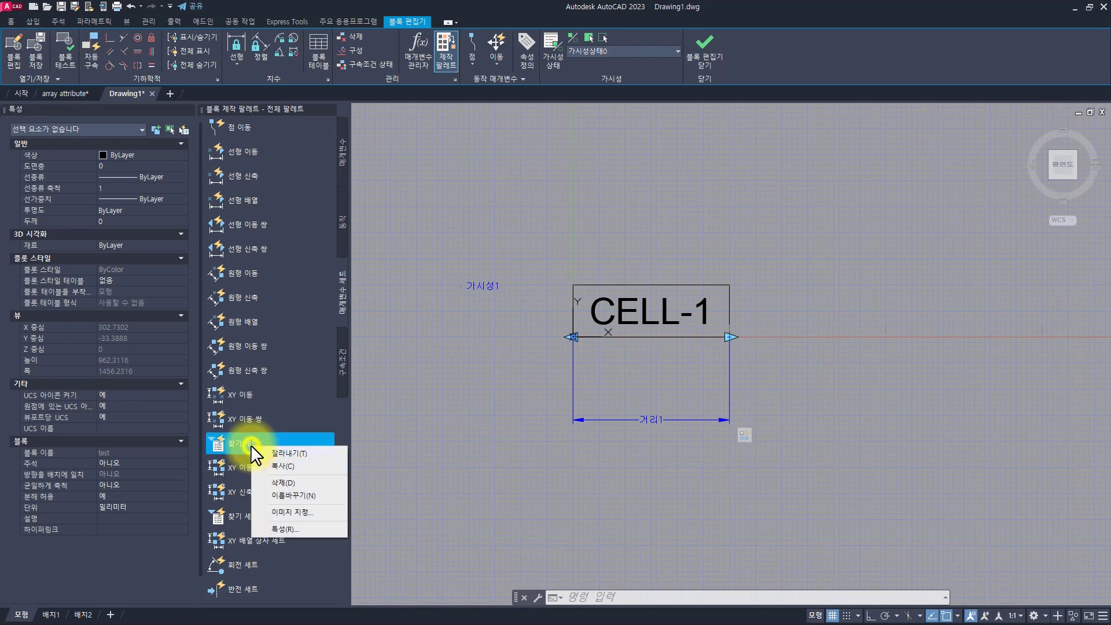
pyautogui.click(301, 528)
pyautogui.click(726, 219)
pyautogui.write('2')
pyautogui.tripleClick(739, 247)
pyautogui.write('2')
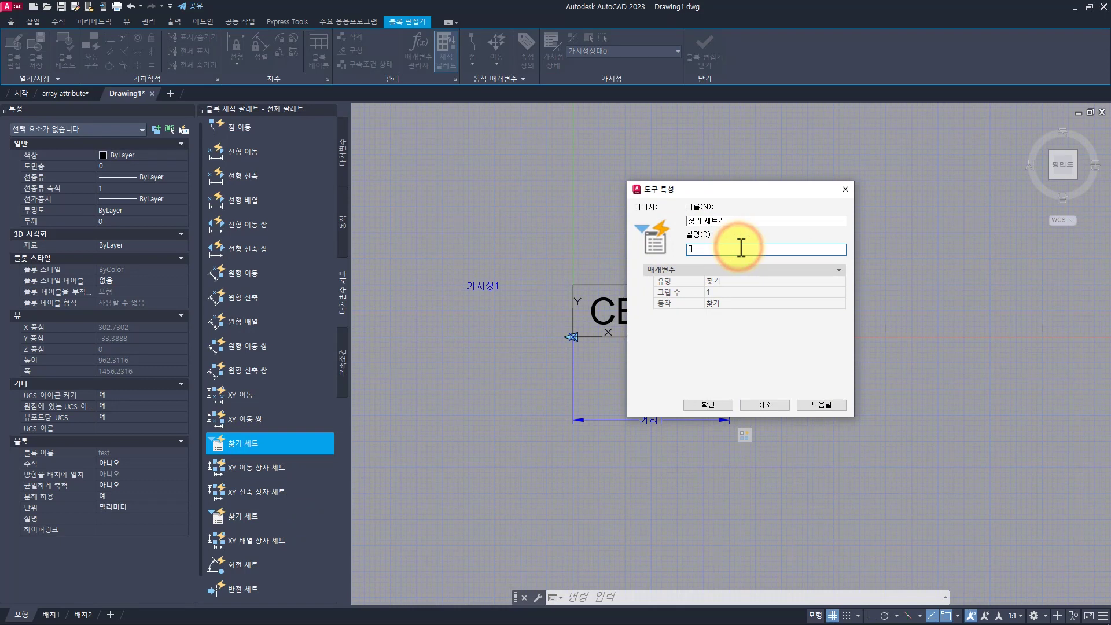
pyautogui.click(721, 405)
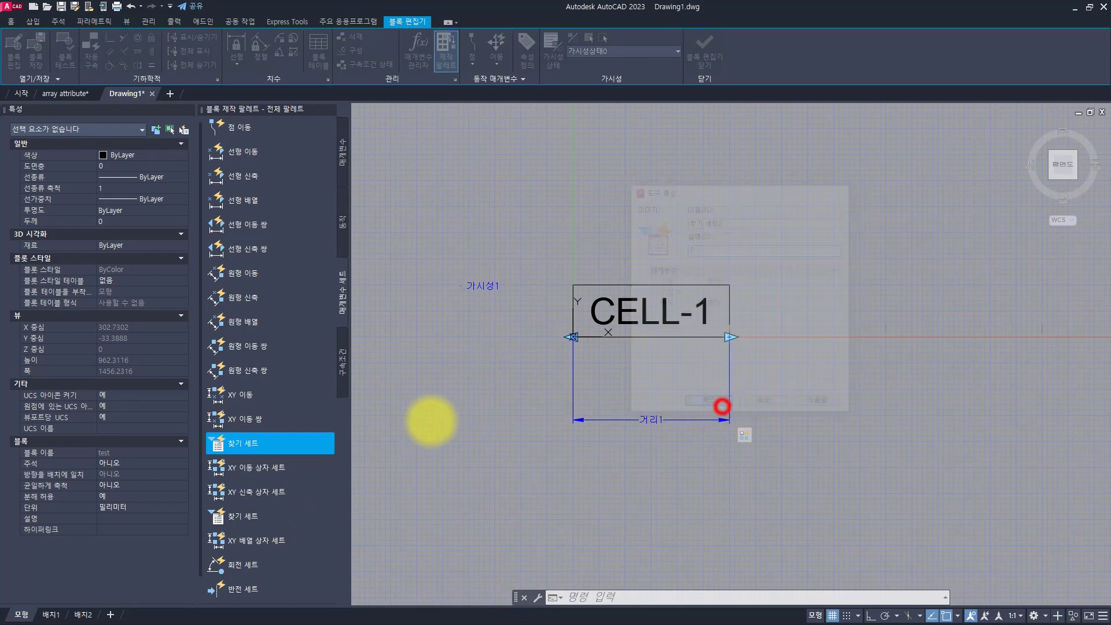
# Delete the duplicated tool 찾기 세트2 from the parameter sets palette
pyautogui.rightClick(250, 443)
pyautogui.click(286, 481)
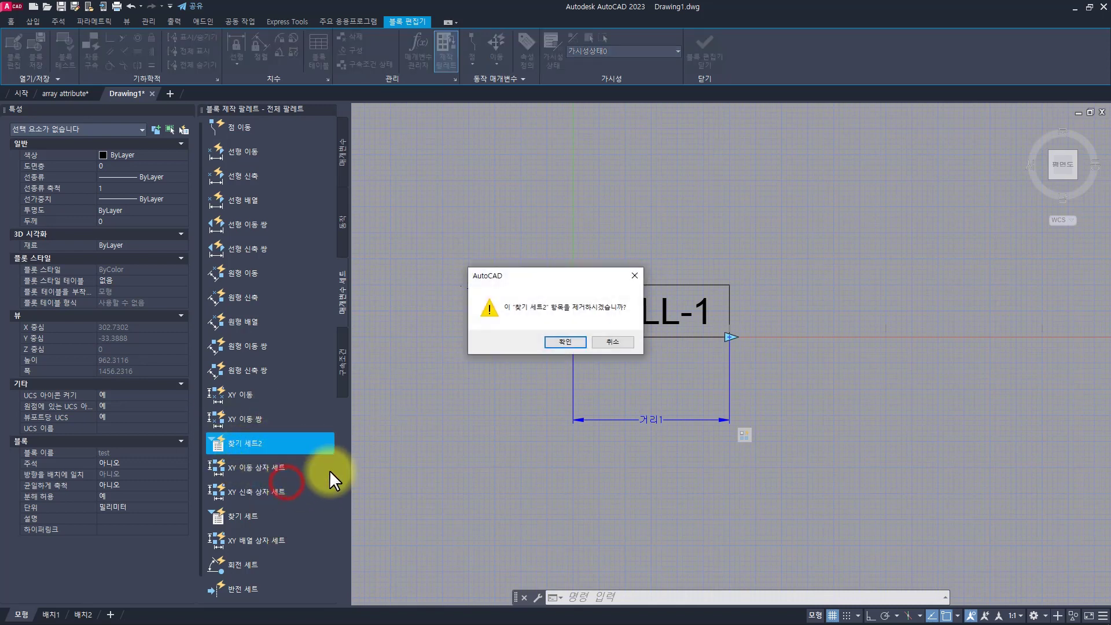
pyautogui.click(557, 345)
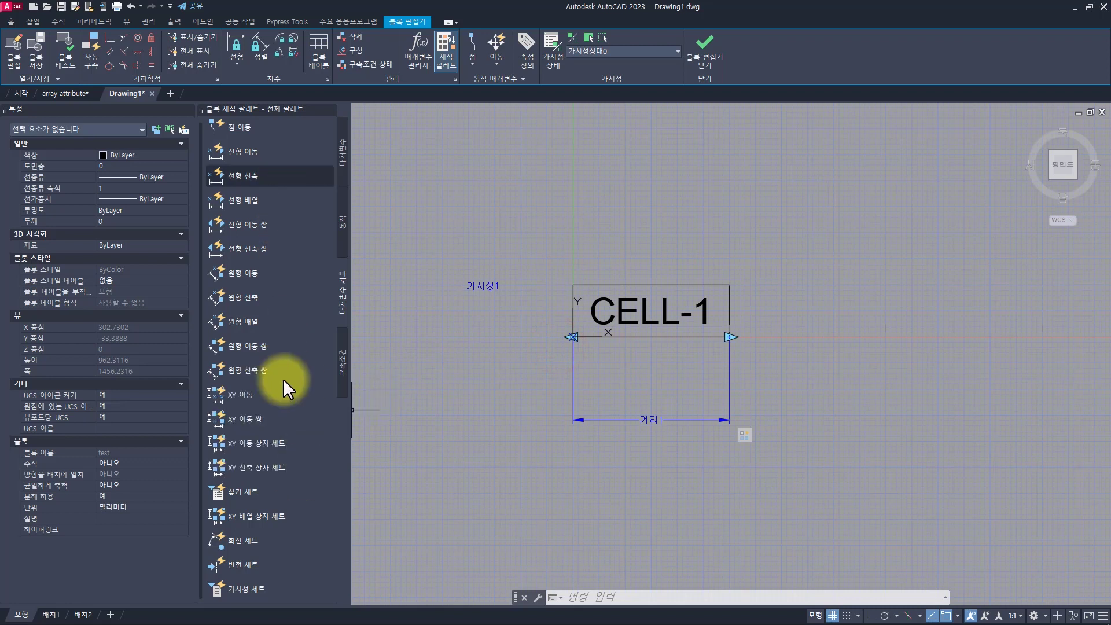
# Create a new block authoring palette named "my set"
pyautogui.rightClick(324, 356)
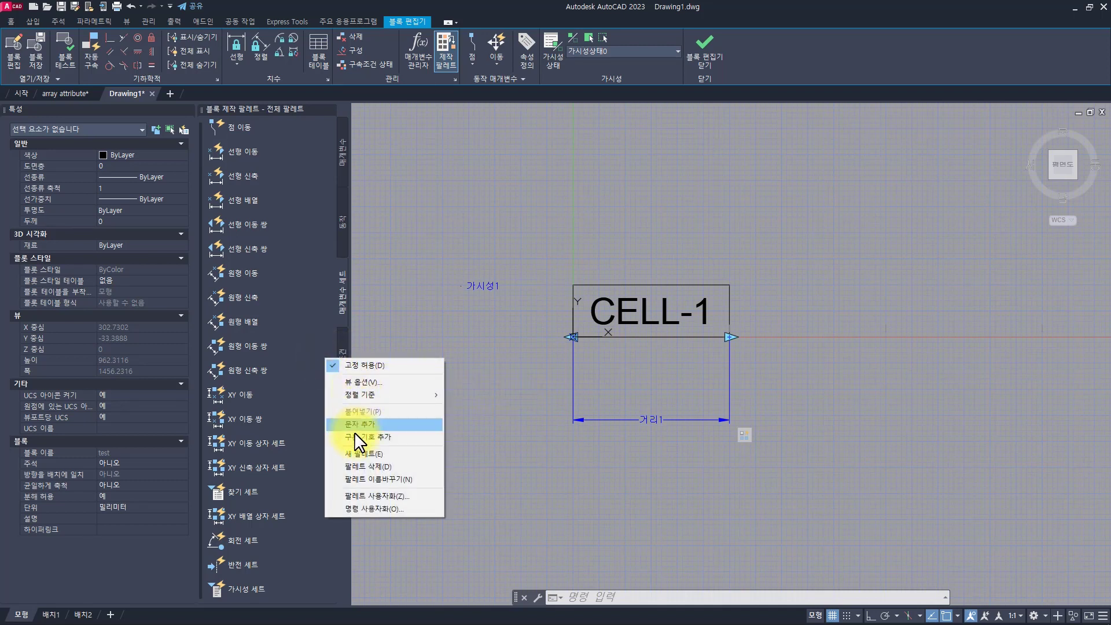
pyautogui.click(354, 454)
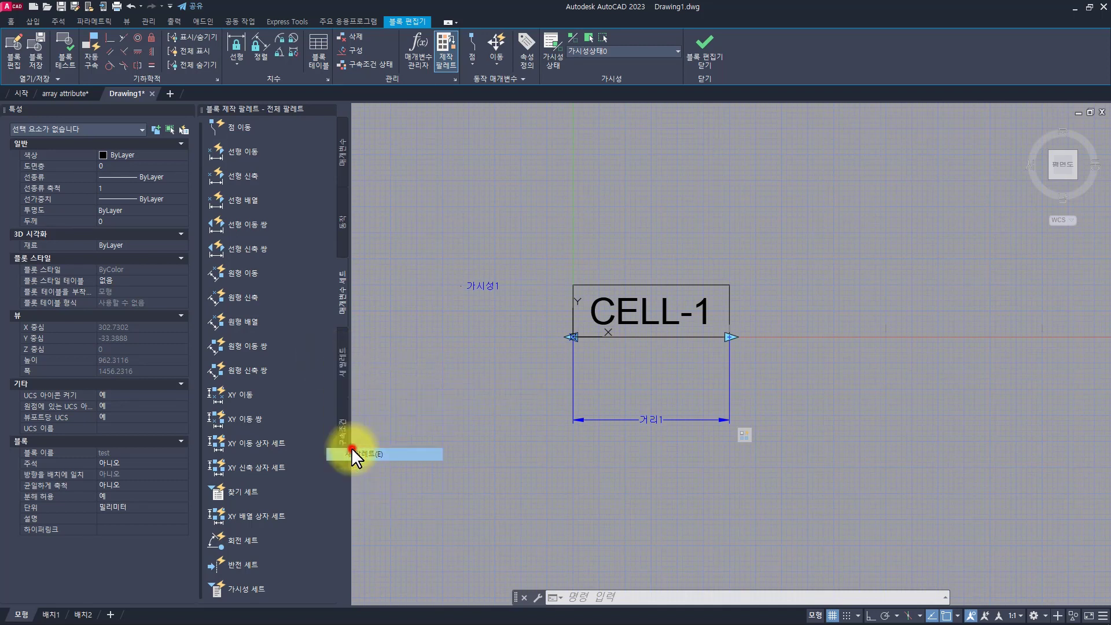
pyautogui.write('my set')
pyautogui.press('Return')
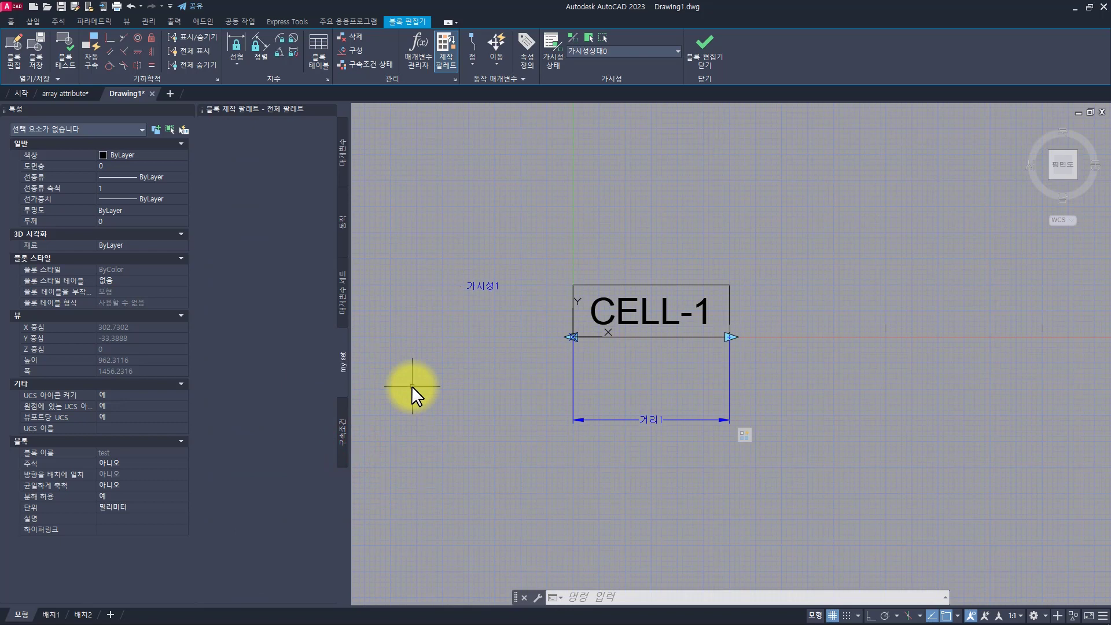
# Put a copy of the 찾기 세트 tool from the parameter sets palette into the my set palette
pyautogui.click(342, 298)
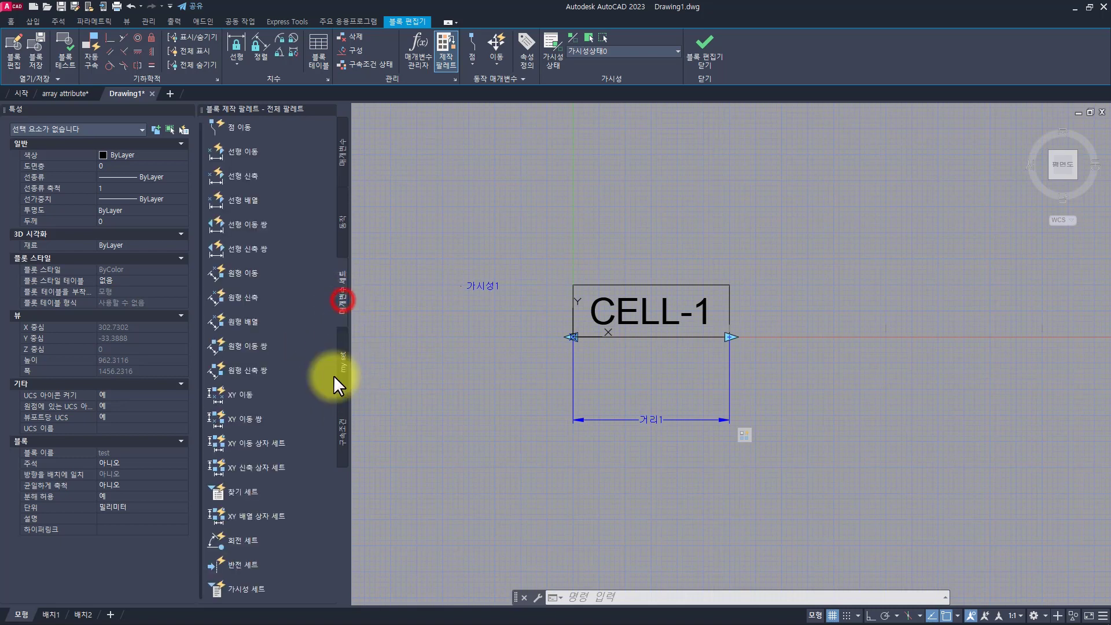
pyautogui.rightClick(231, 493)
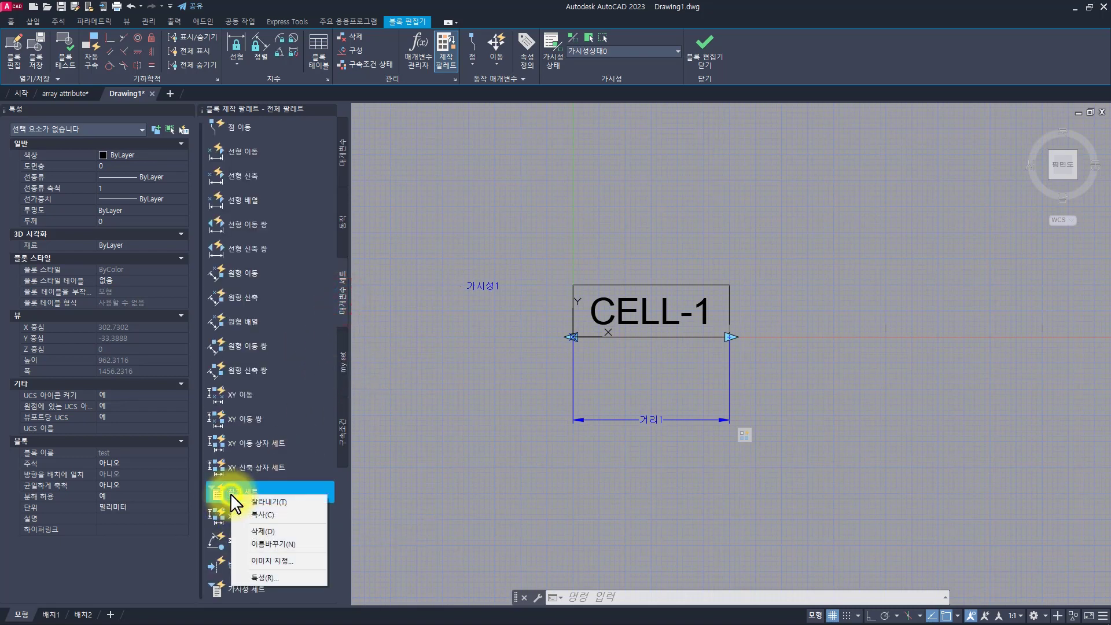
pyautogui.click(266, 502)
pyautogui.click(343, 377)
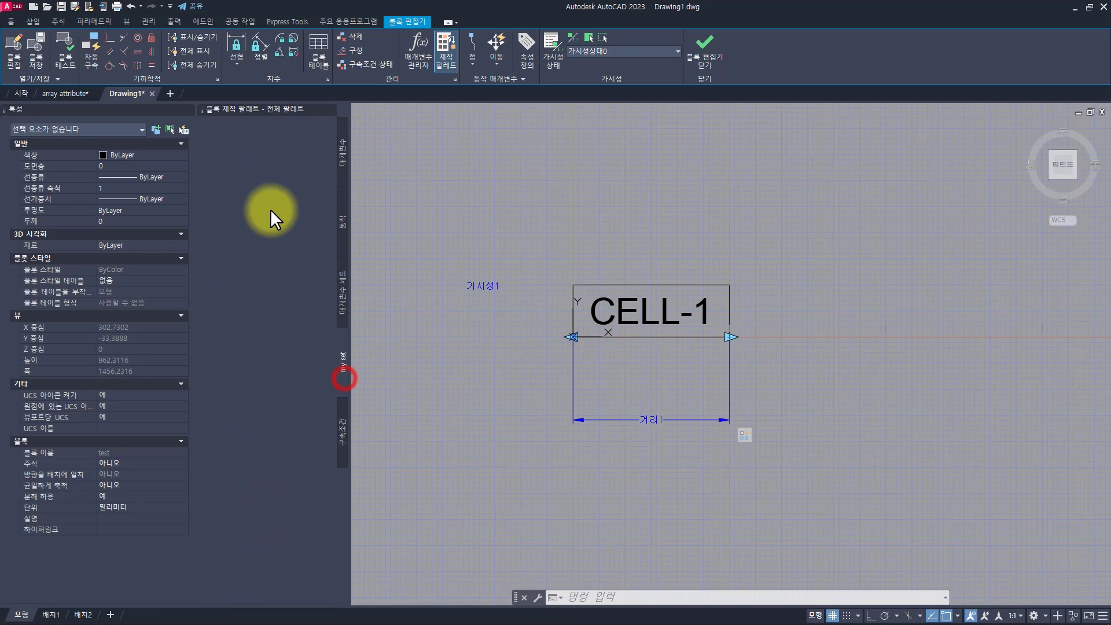
pyautogui.rightClick(270, 209)
pyautogui.click(324, 262)
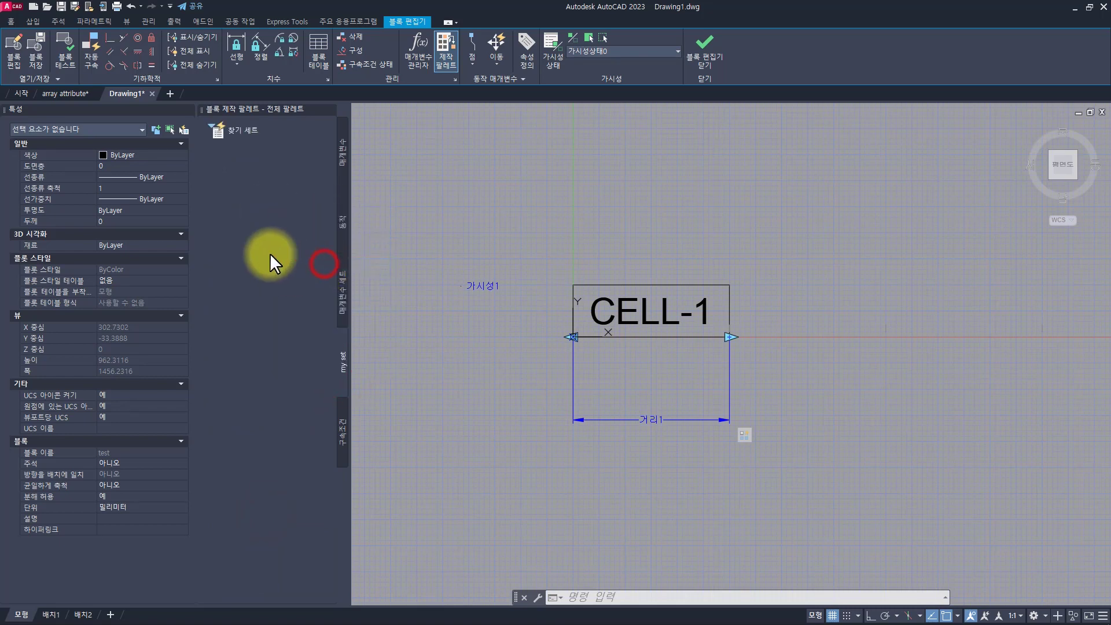
pyautogui.click(338, 270)
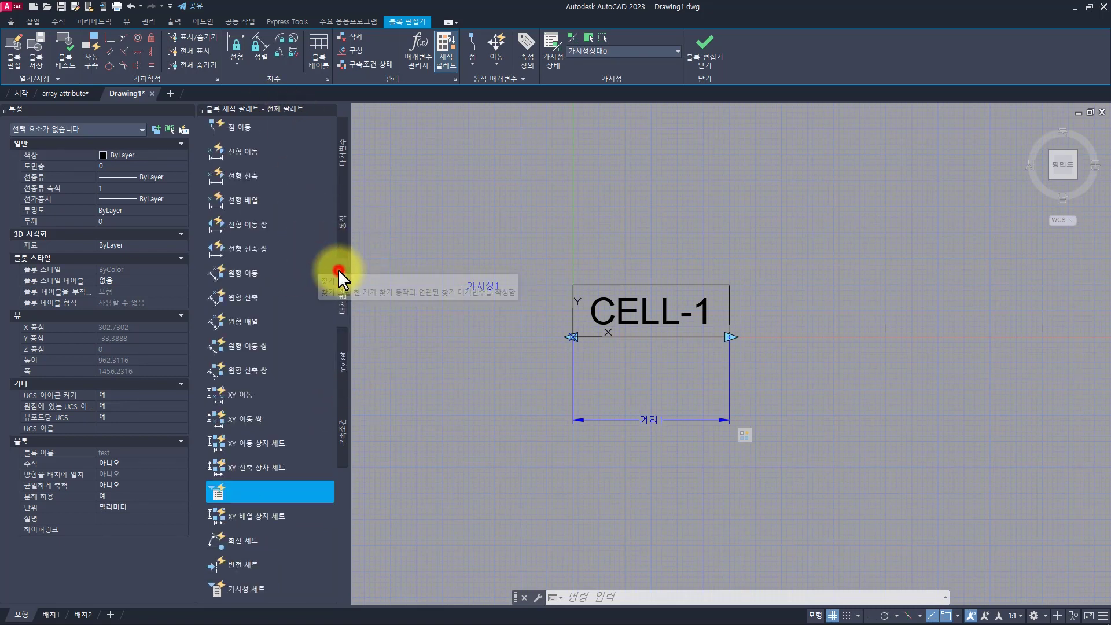
# Rename the tool in the my set palette to Double 찾기 세트 and clear its description
pyautogui.click(343, 362)
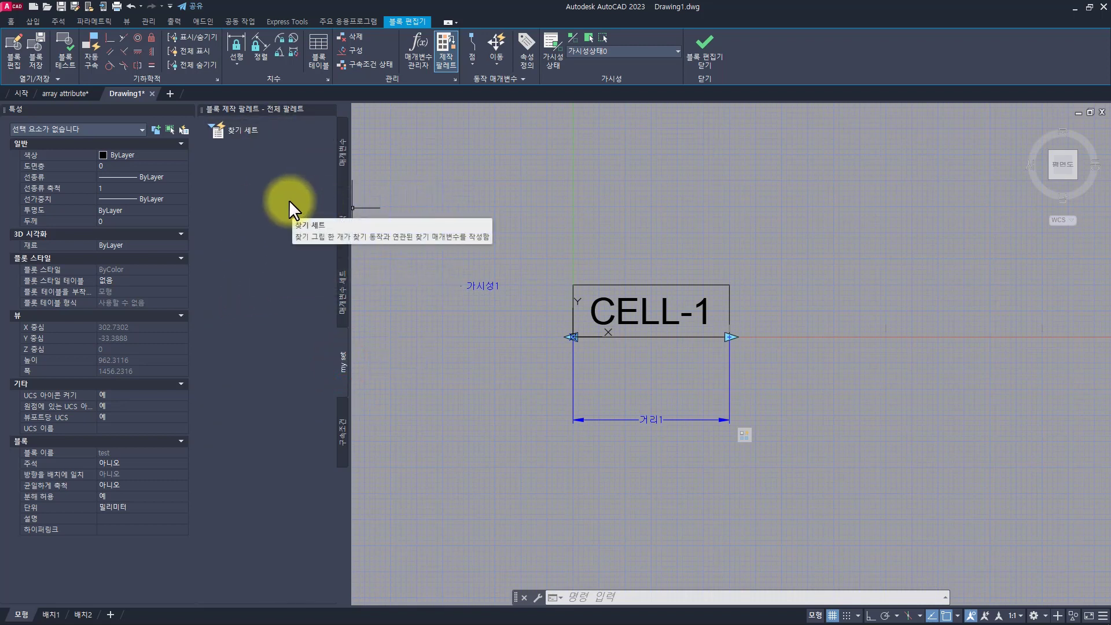
pyautogui.rightClick(244, 127)
pyautogui.click(276, 205)
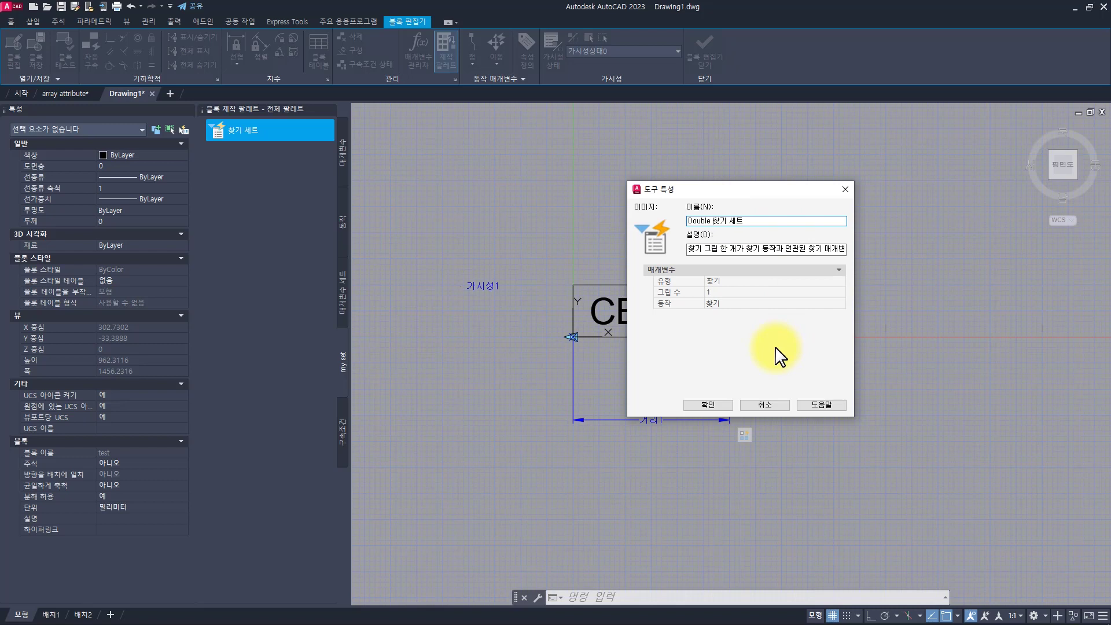
pyautogui.tripleClick(821, 248)
pyautogui.press('Delete')
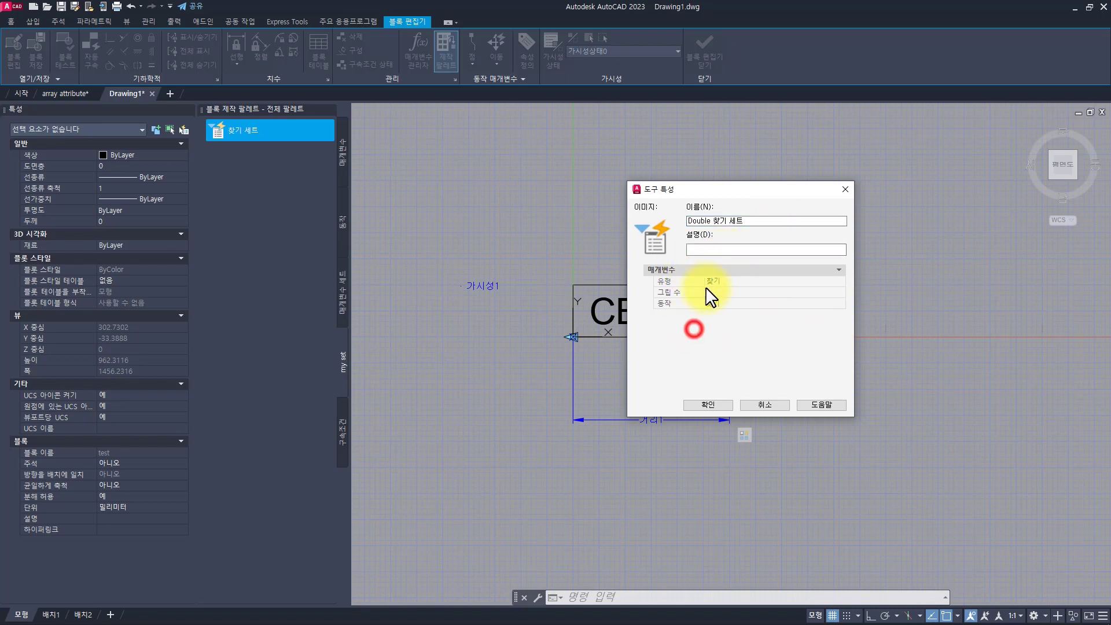
# Add a second lookup action (찾기) to the Double 찾기 세트 tool's action list and apply the tool properties
pyautogui.click(725, 303)
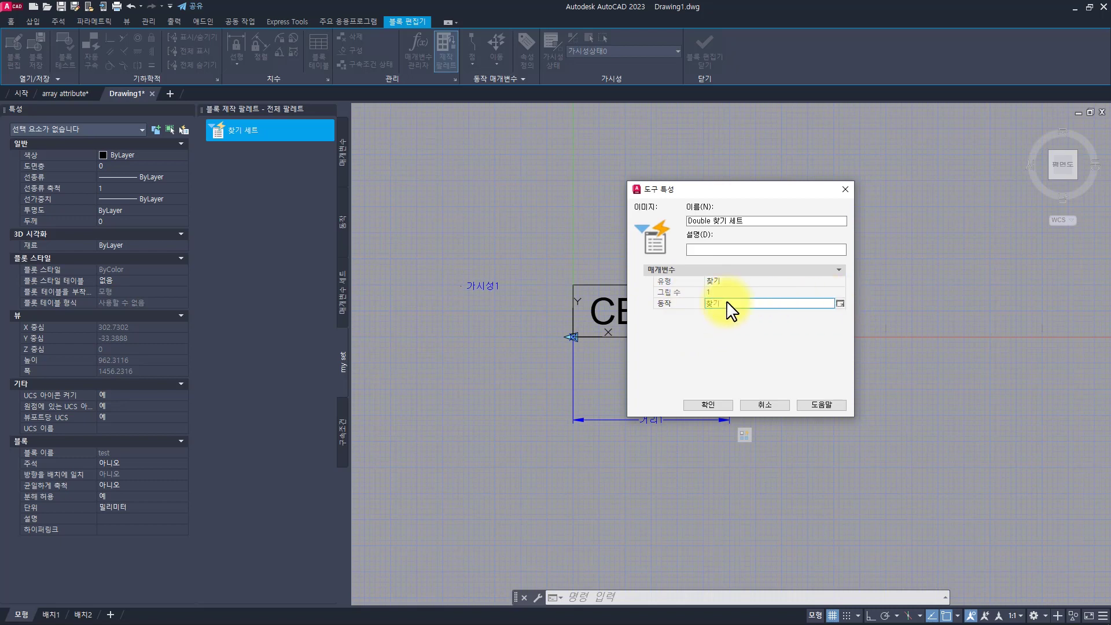
pyautogui.click(839, 304)
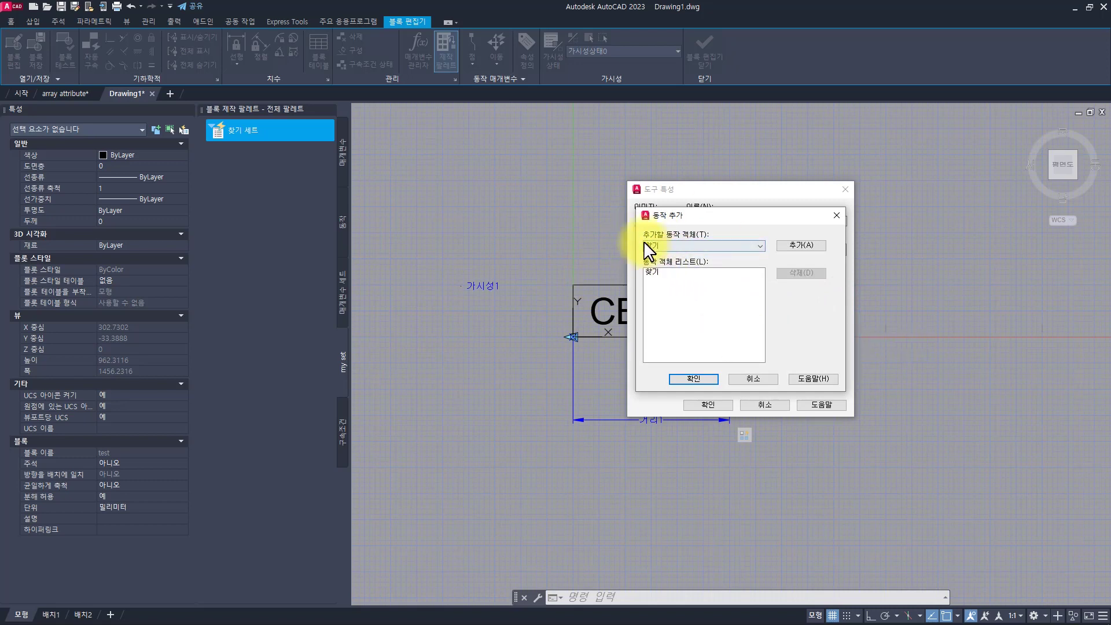
pyautogui.click(680, 245)
pyautogui.click(683, 288)
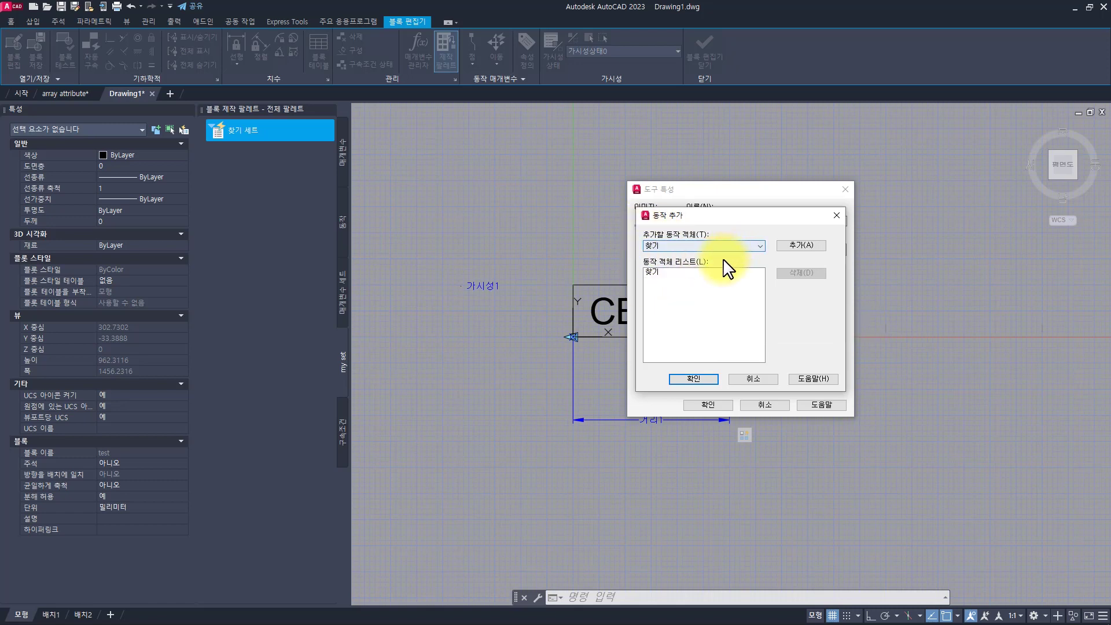
pyautogui.click(810, 243)
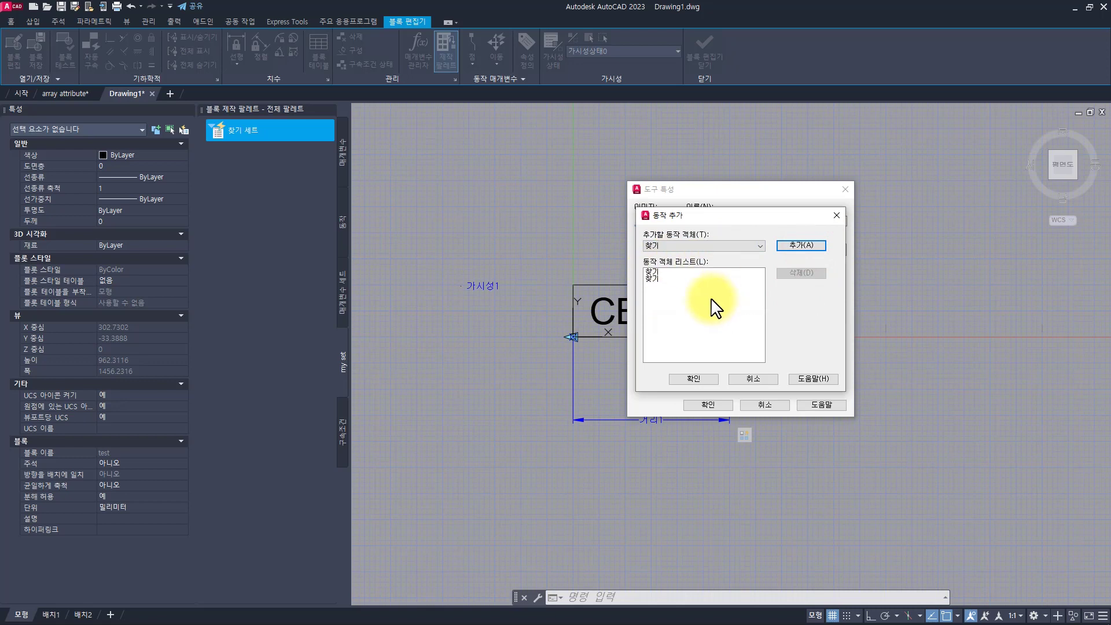
pyautogui.click(693, 379)
pyautogui.press('Return')
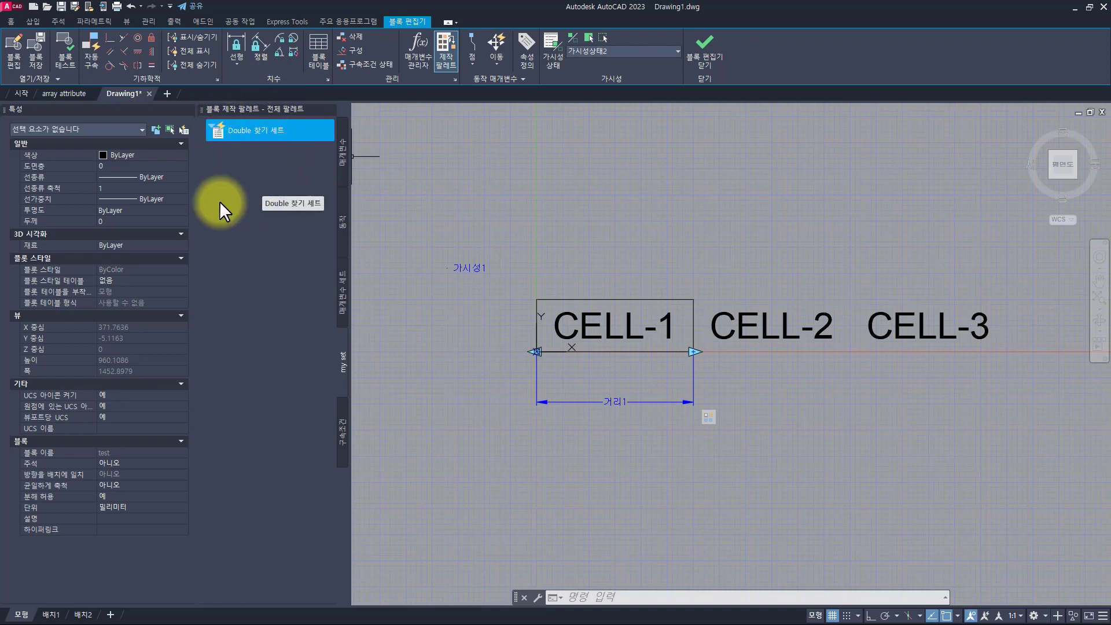
# Place the Double 찾기 세트 parameter set in the empty space beside the CELL-1 rectangle, below the 가시성1 parameter
pyautogui.click(256, 138)
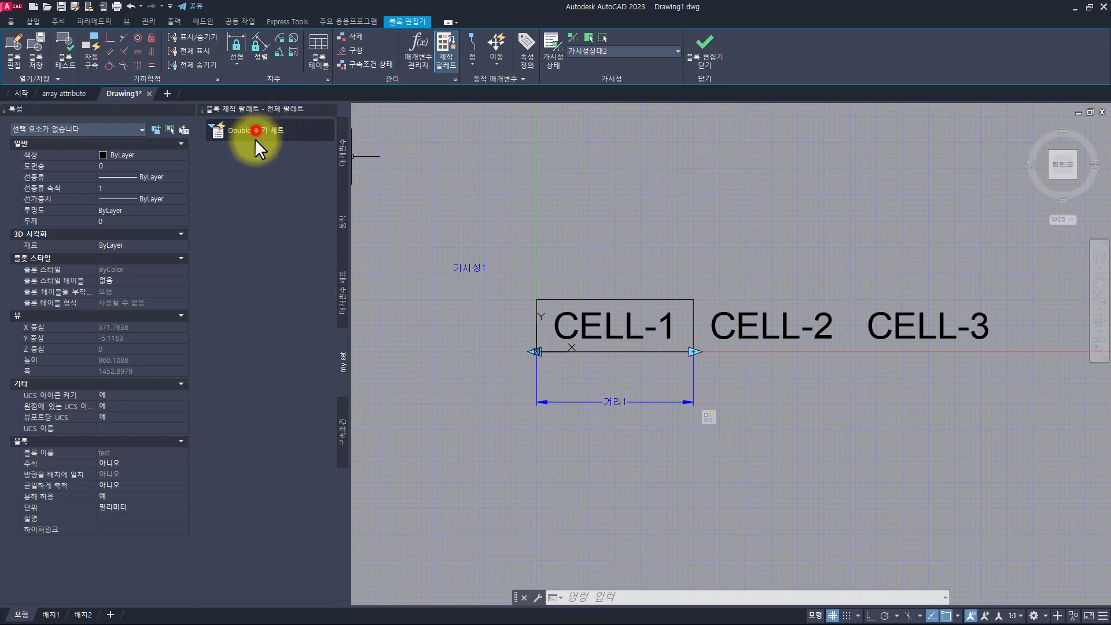
pyautogui.click(427, 314)
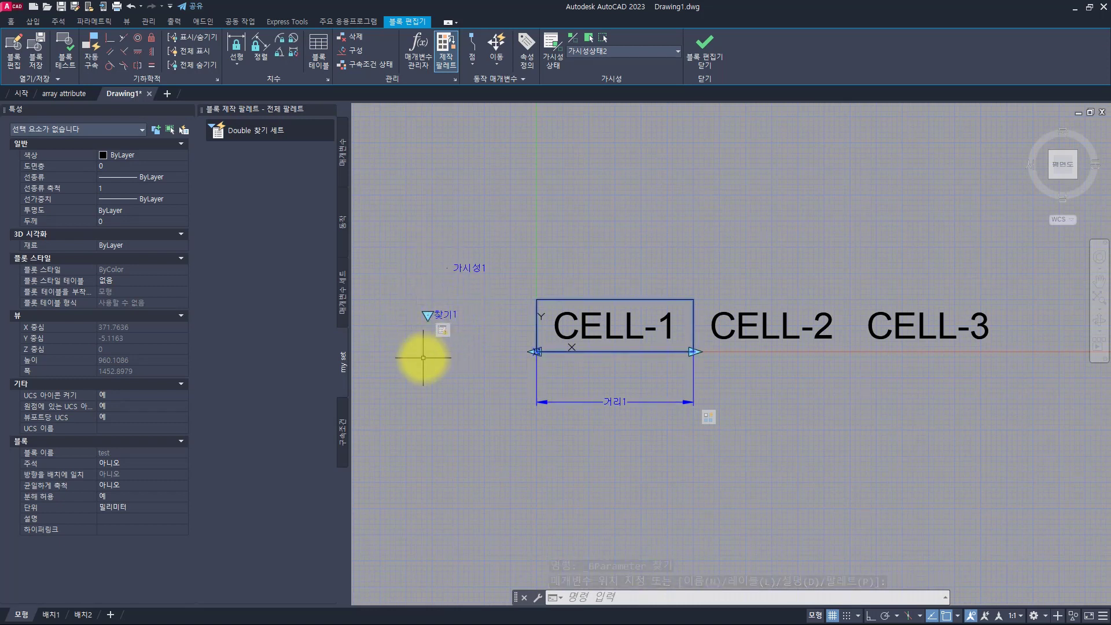
# Check which actions are assigned in the tool properties of Double 찾기 세트
pyautogui.rightClick(272, 132)
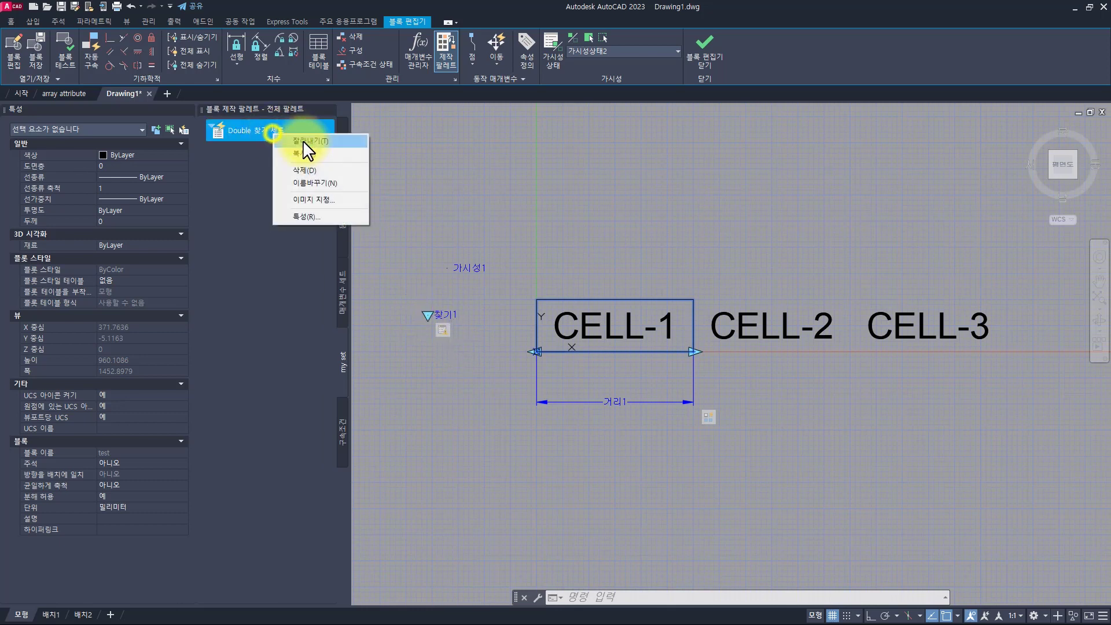
pyautogui.click(304, 216)
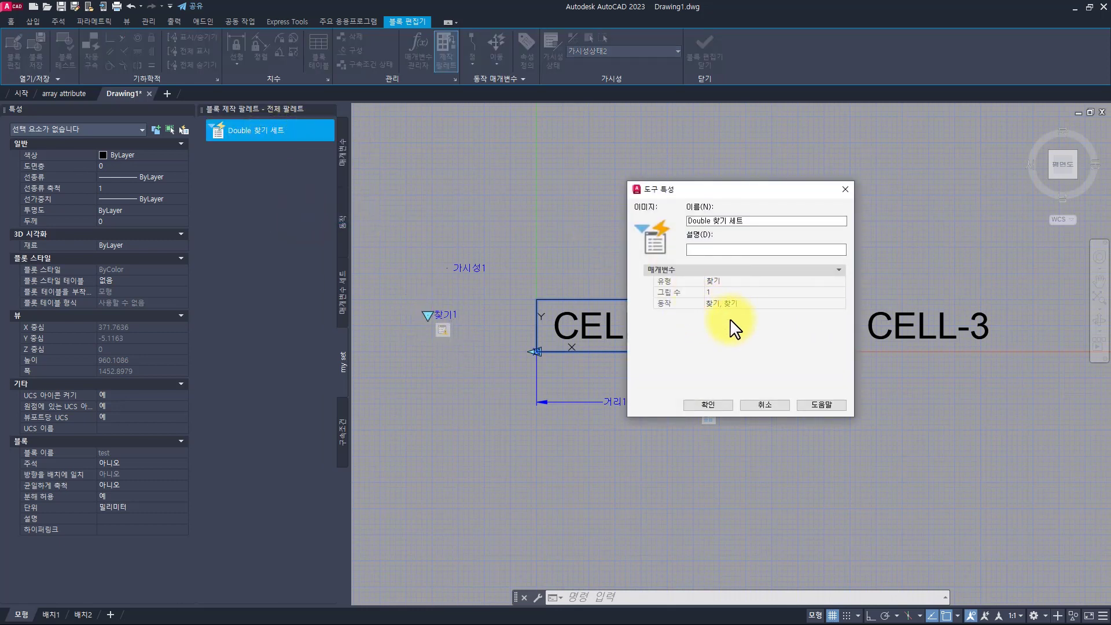
pyautogui.press('Escape')
pyautogui.press('Escape')
pyautogui.press('Escape')
pyautogui.press('Escape')
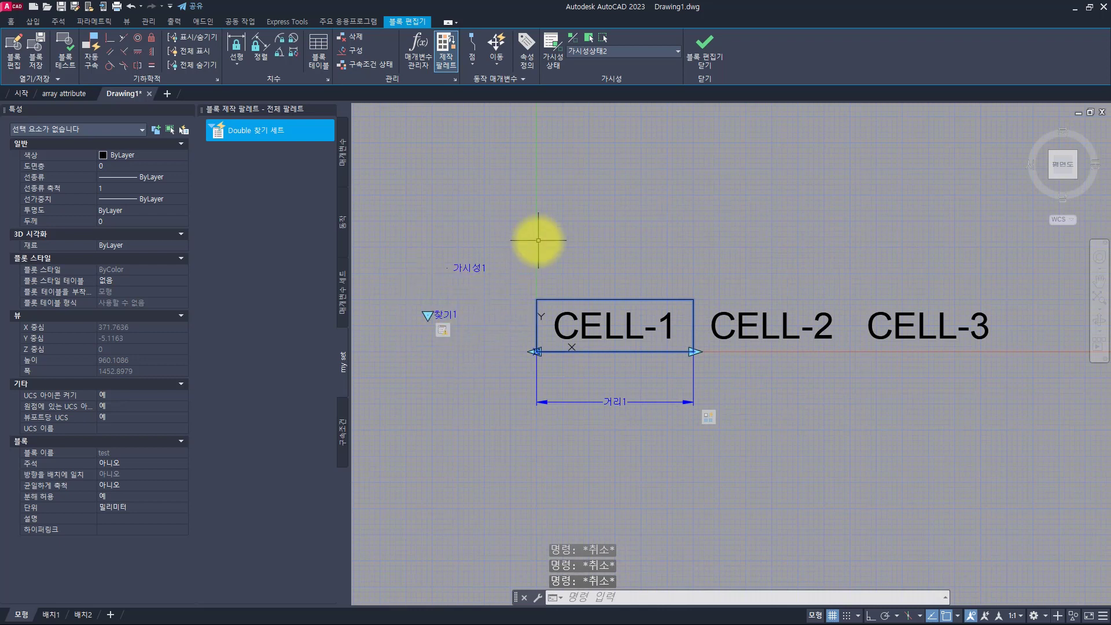
# Look up the BACTIONBARMODE system variable in the help and examine the descriptions of its values 0 and 1
pyautogui.press('F1')
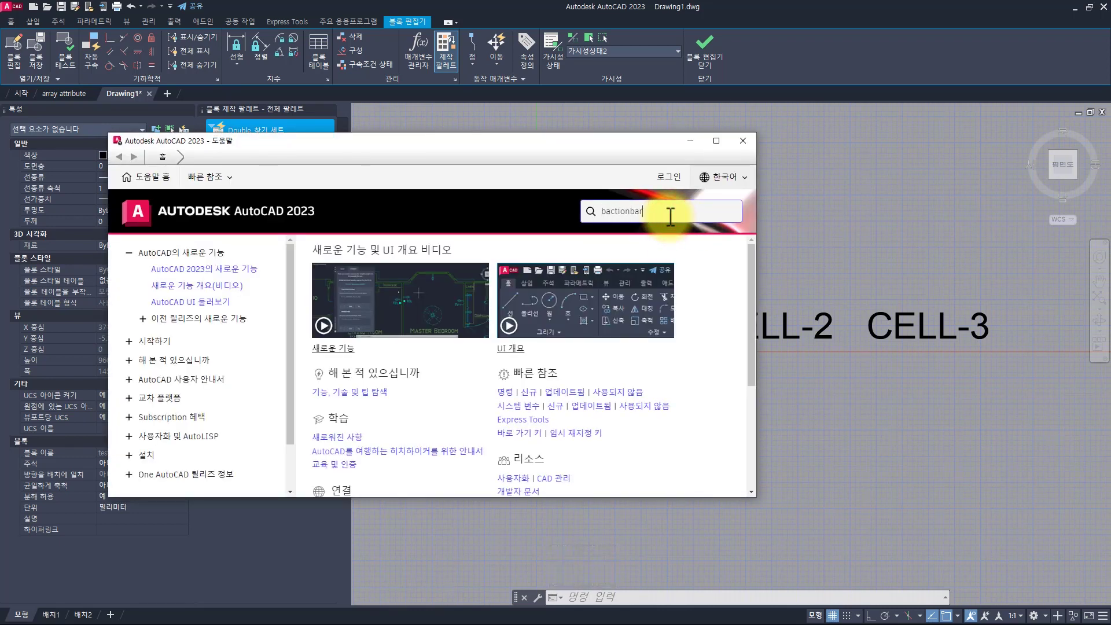
pyautogui.write('bactionbarmode')
pyautogui.press('Return')
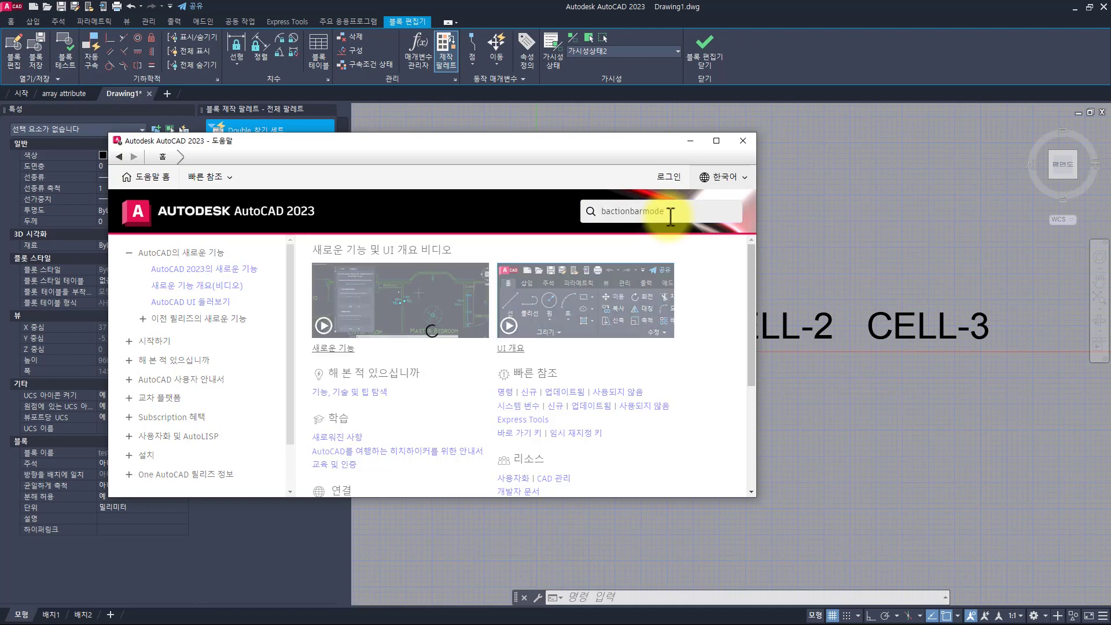
pyautogui.click(406, 362)
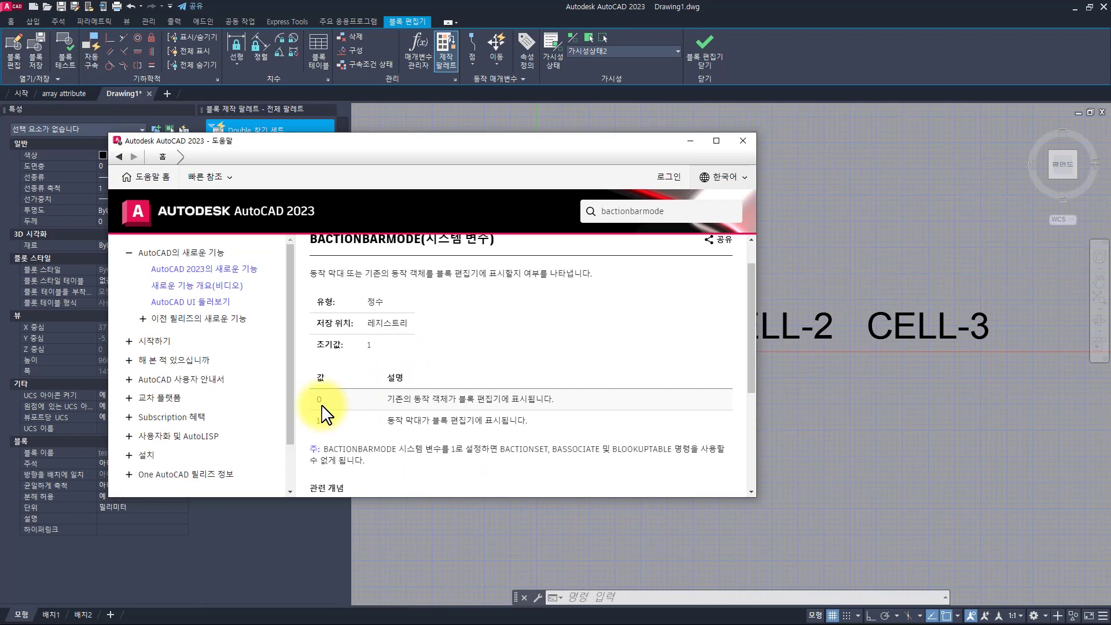
pyautogui.moveTo(319, 398); pyautogui.dragTo(588, 411)
pyautogui.click(585, 404)
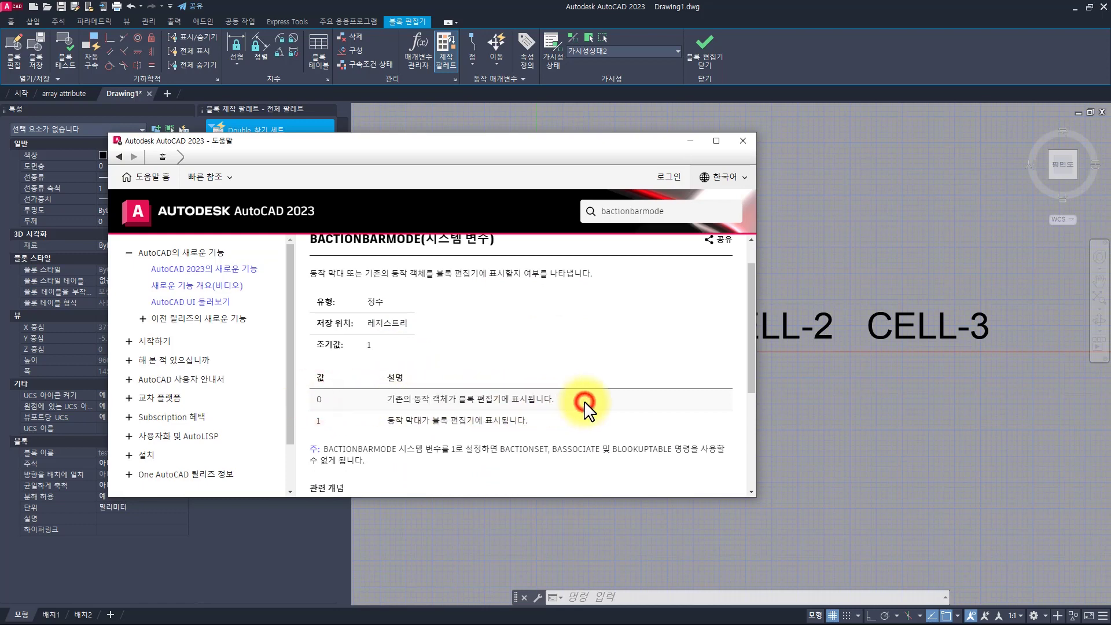
# Close the help window and set the BACTIONBARMODE system variable to 0
pyautogui.click(744, 141)
pyautogui.press('Escape')
pyautogui.press('Escape')
pyautogui.press('Escape')
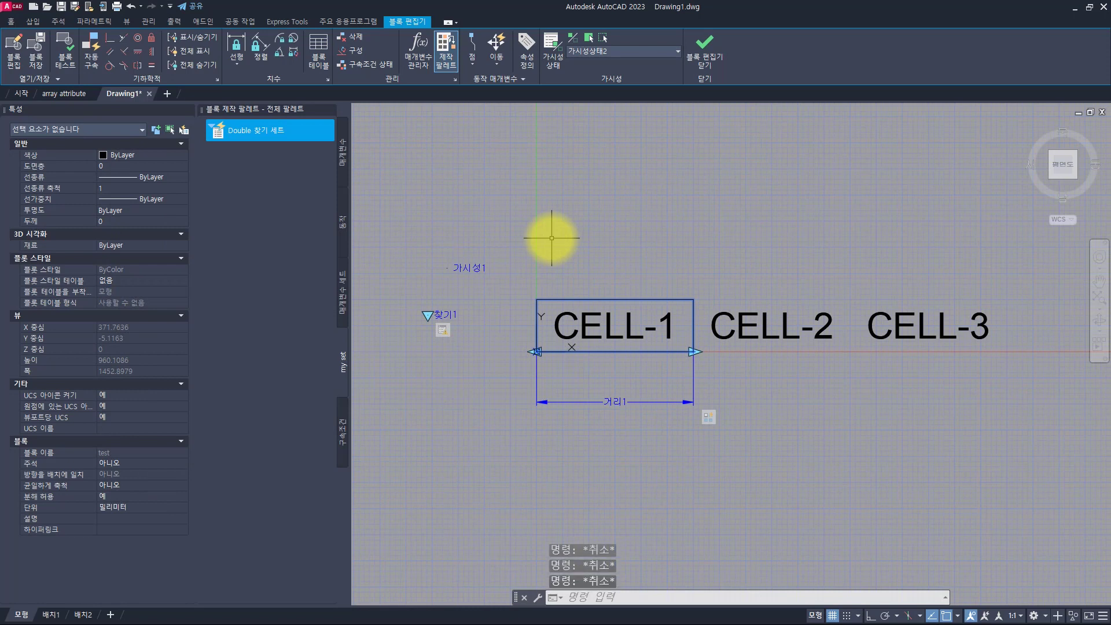
pyautogui.write('bactionbarmode')
pyautogui.press('Return')
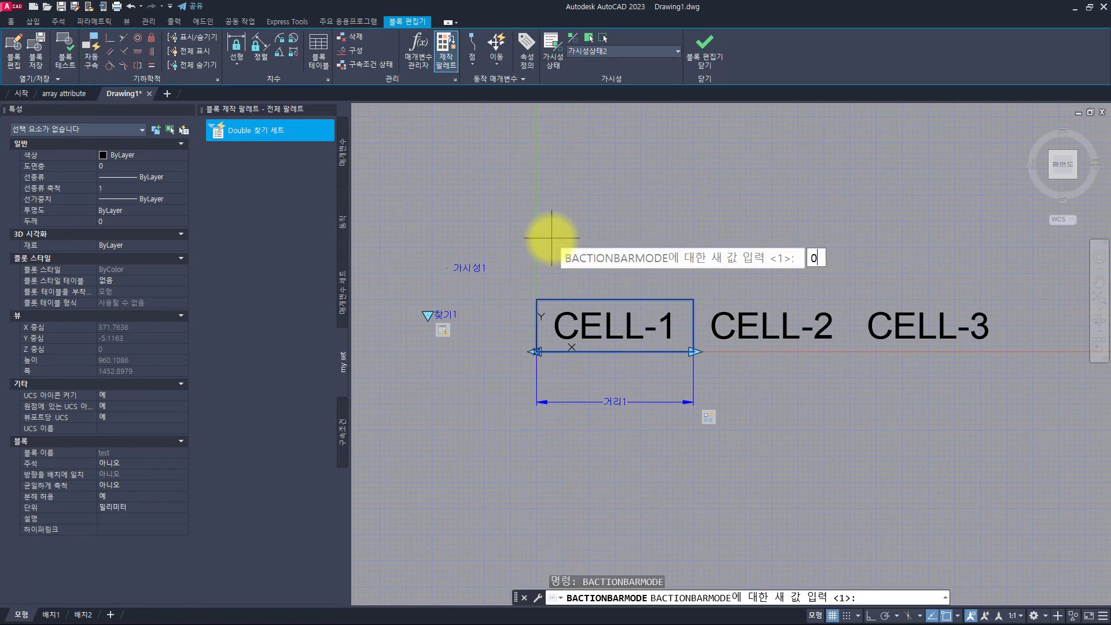
pyautogui.press('Return')
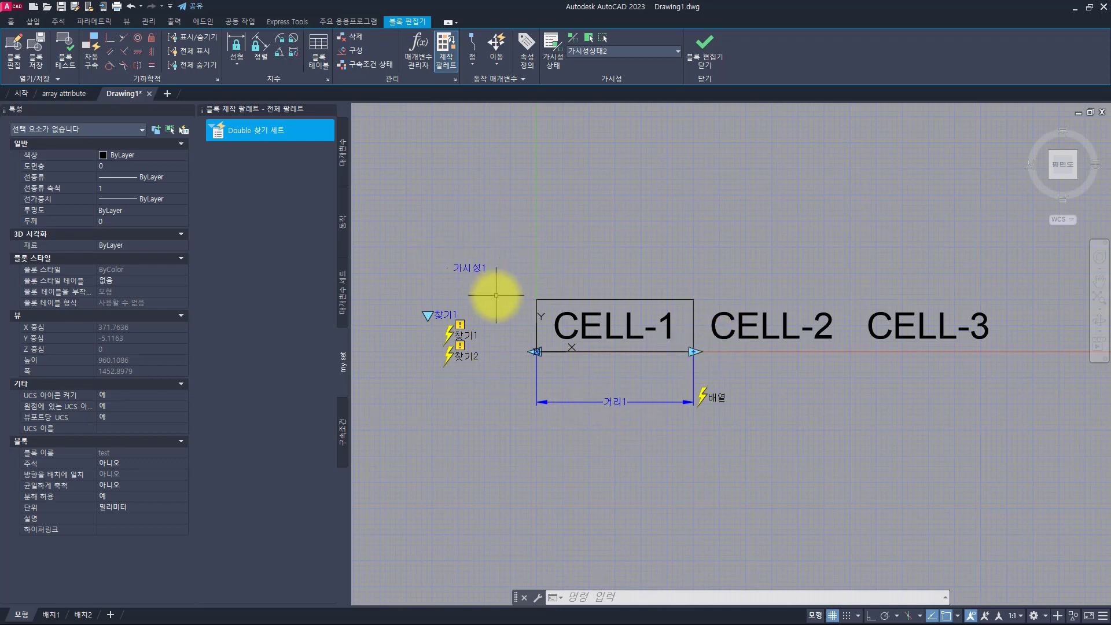
# Set the 찾기1 lookup parameter's number of grips to 0 and its property display (특성 표시) to 아니오
pyautogui.click(444, 316)
pyautogui.click(113, 374)
pyautogui.click(111, 383)
pyautogui.click(101, 359)
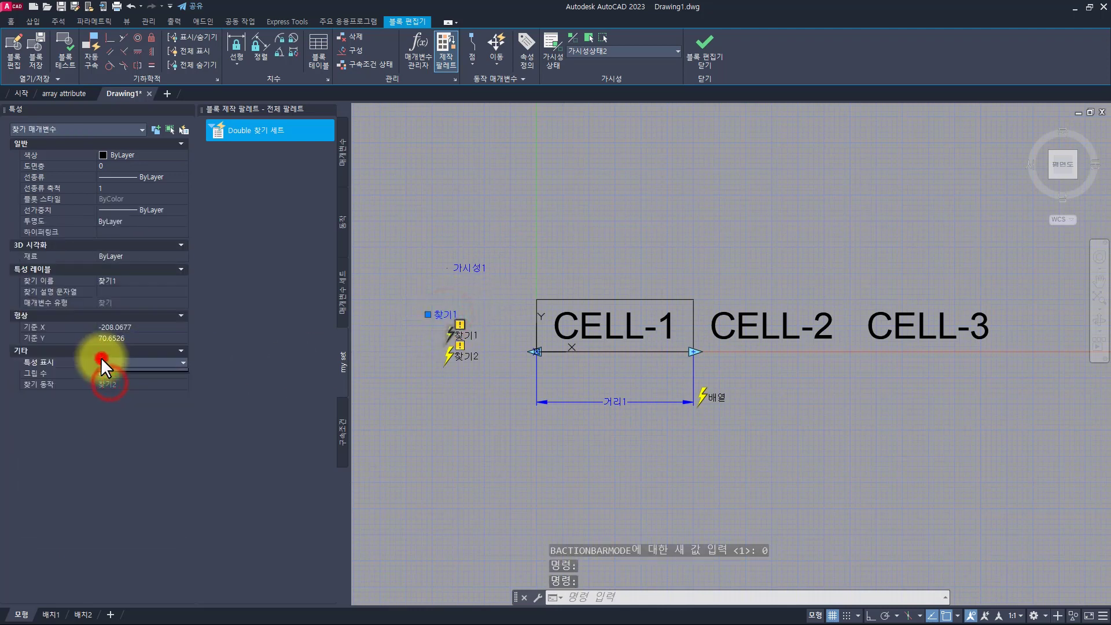
pyautogui.click(106, 381)
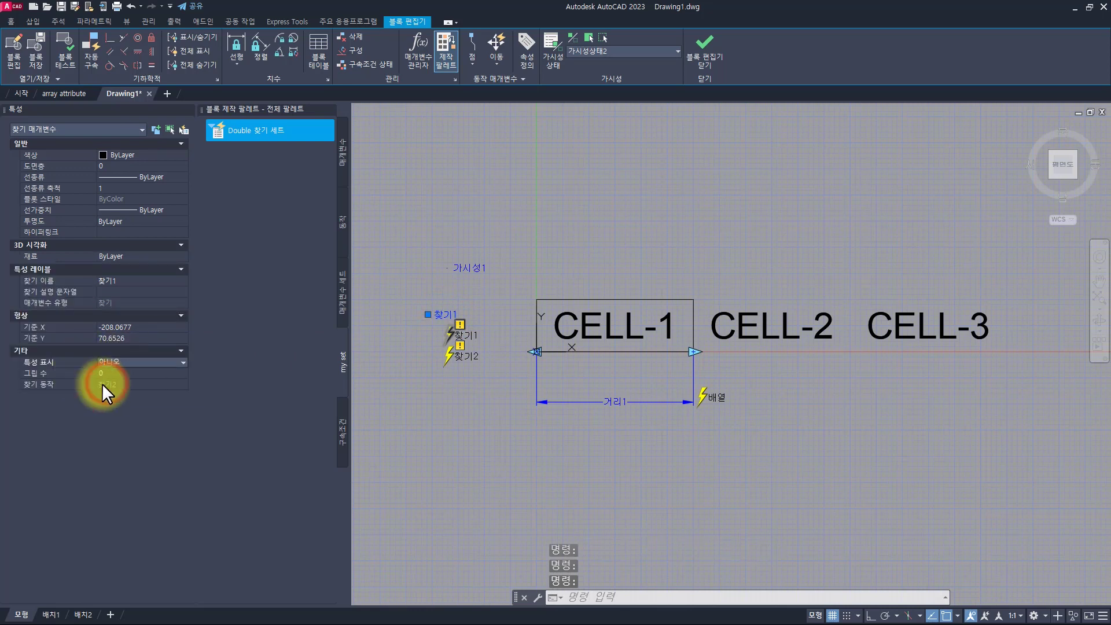
pyautogui.press('Escape')
pyautogui.press('Escape')
pyautogui.press('Escape')
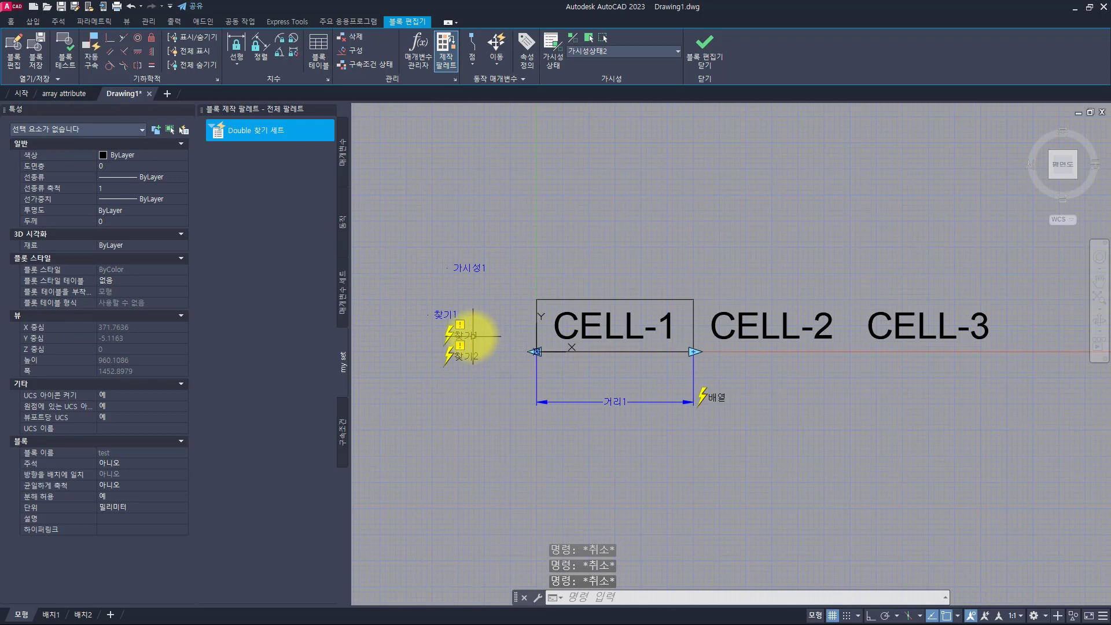
# Open the property lookup table of the 찾기1 action and add 거리1 as an input property
pyautogui.click(472, 336)
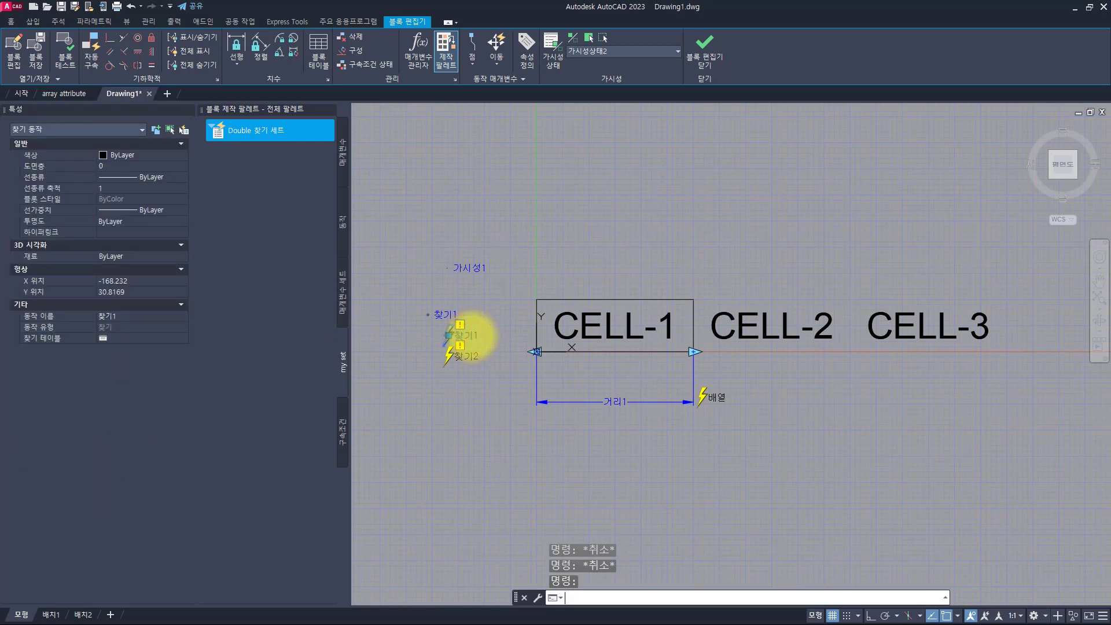
pyautogui.doubleClick(470, 337)
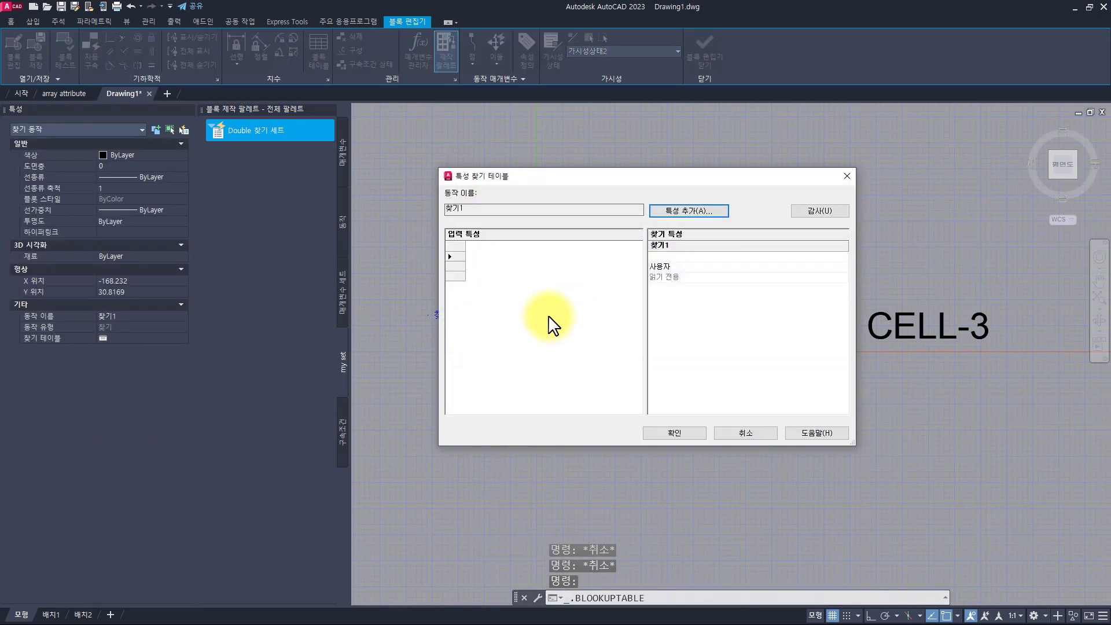
pyautogui.click(696, 209)
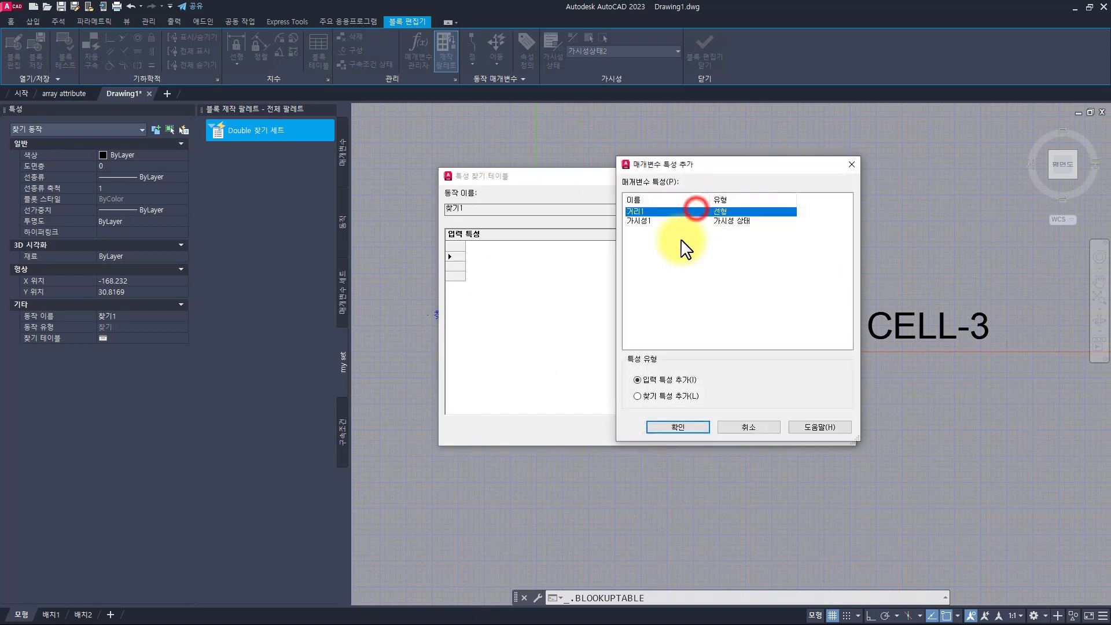
pyautogui.doubleClick(642, 210)
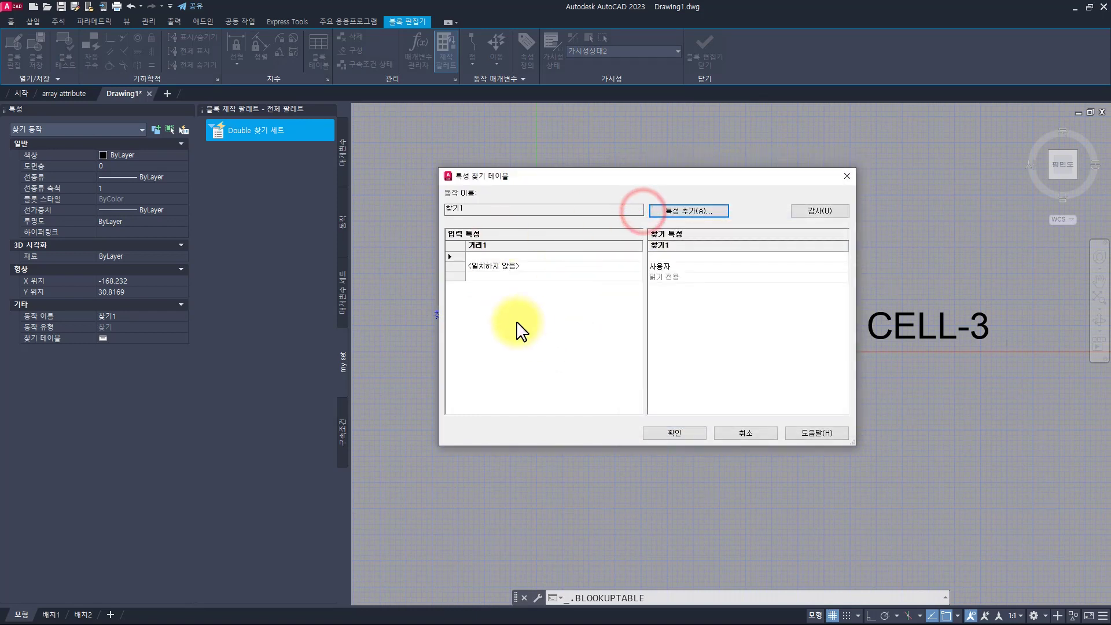
# Fill the 거리1 input column of the lookup table with the distances 300, 600 and 900
pyautogui.click(517, 322)
pyautogui.click(489, 256)
pyautogui.click(479, 267)
pyautogui.click(481, 292)
pyautogui.click(487, 264)
pyautogui.click(487, 287)
pyautogui.click(490, 324)
pyautogui.click(484, 271)
pyautogui.click(484, 272)
pyautogui.click(484, 278)
pyautogui.click(485, 301)
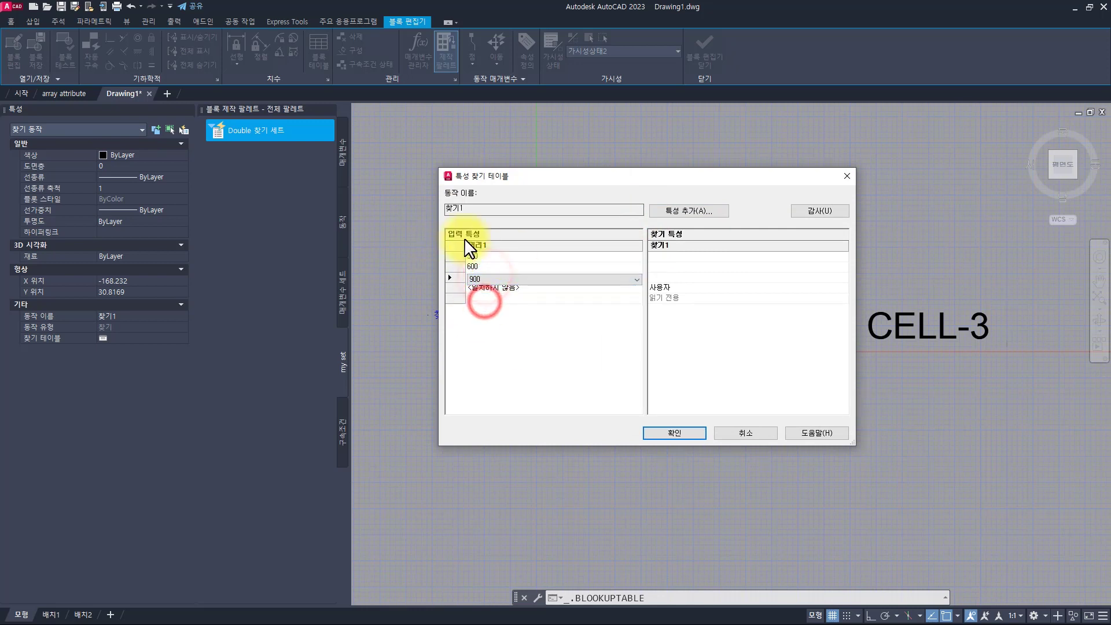
# Assign lookup values 1, 2 and 3 to the distances 300, 600 and 900 and accept the 찾기1 table
pyautogui.click(687, 343)
pyautogui.click(674, 256)
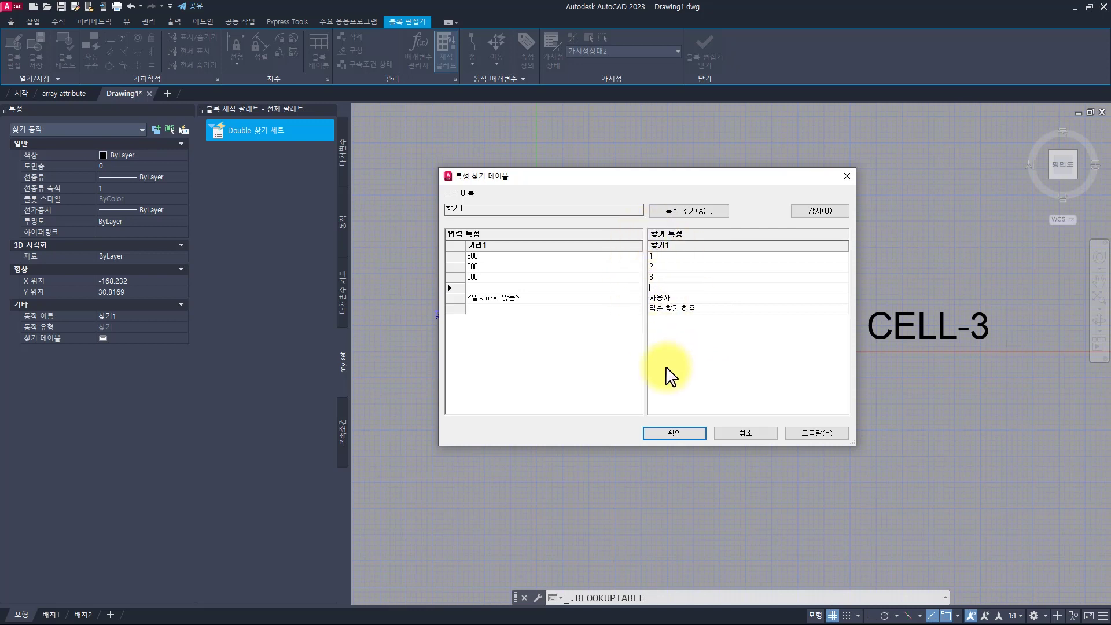
pyautogui.click(675, 433)
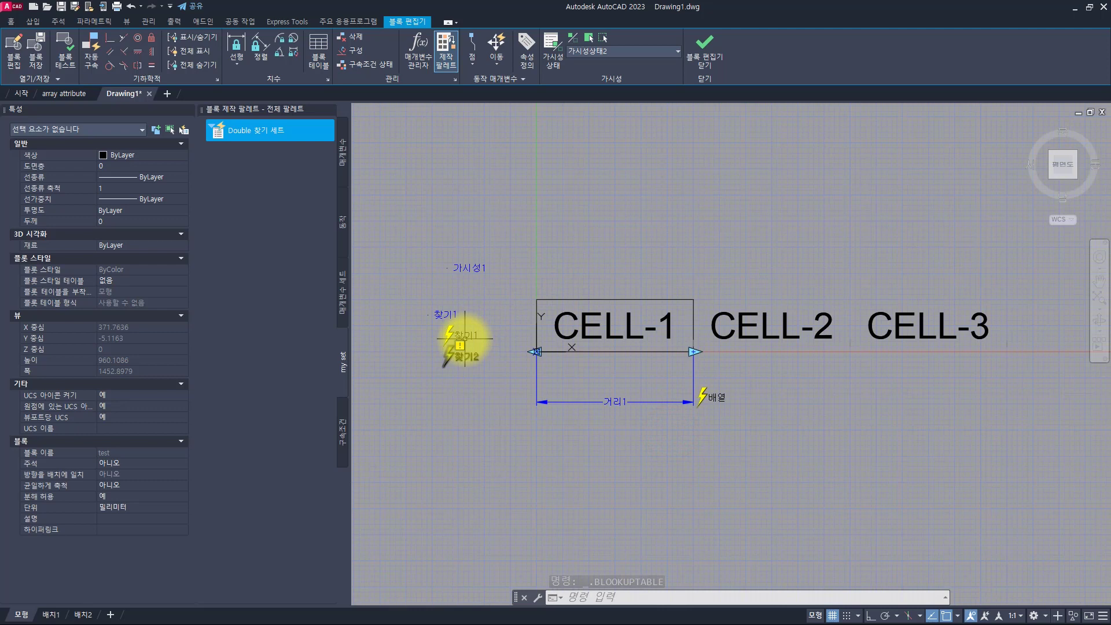
# Open the property lookup table of the 찾기2 action and add 가시성1 as an input property
pyautogui.click(466, 335)
pyautogui.press('Escape')
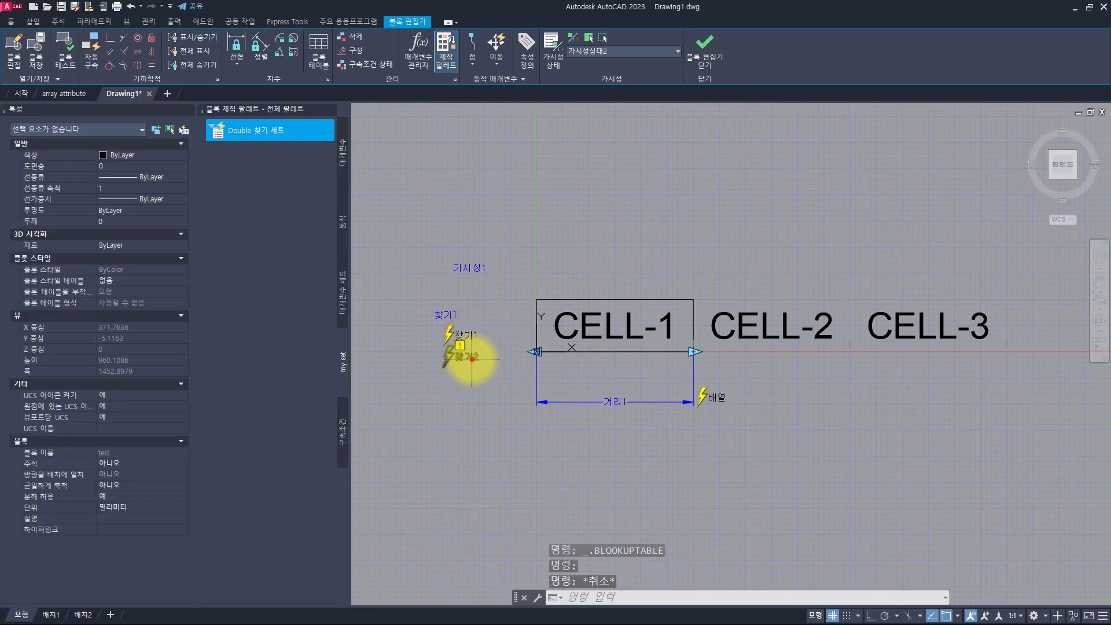
pyautogui.click(472, 358)
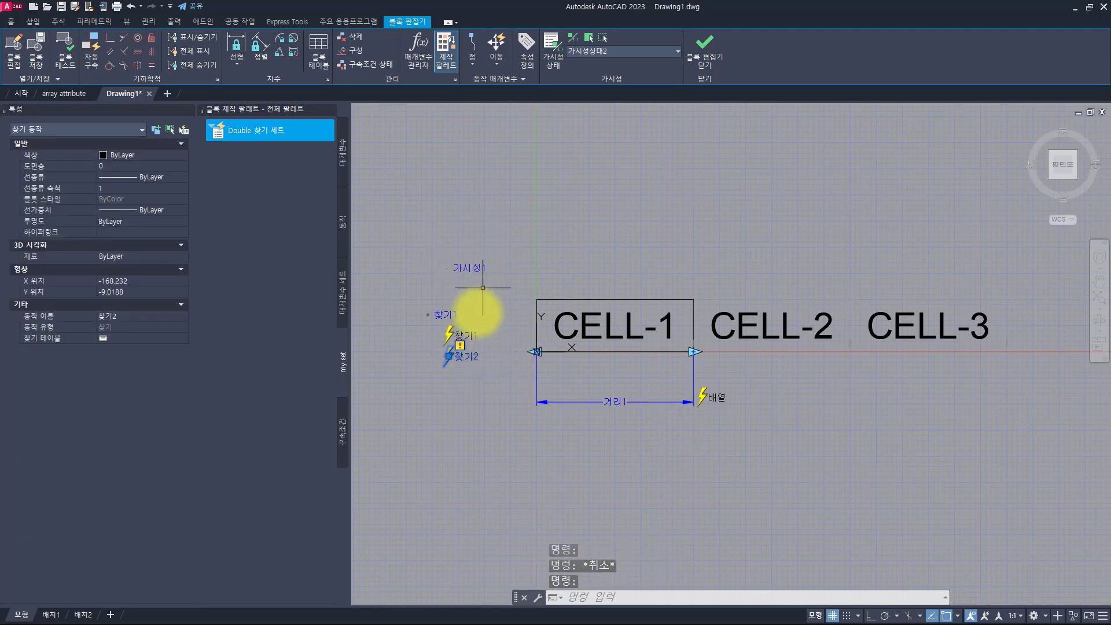
pyautogui.doubleClick(469, 353)
pyautogui.click(669, 207)
pyautogui.doubleClick(652, 223)
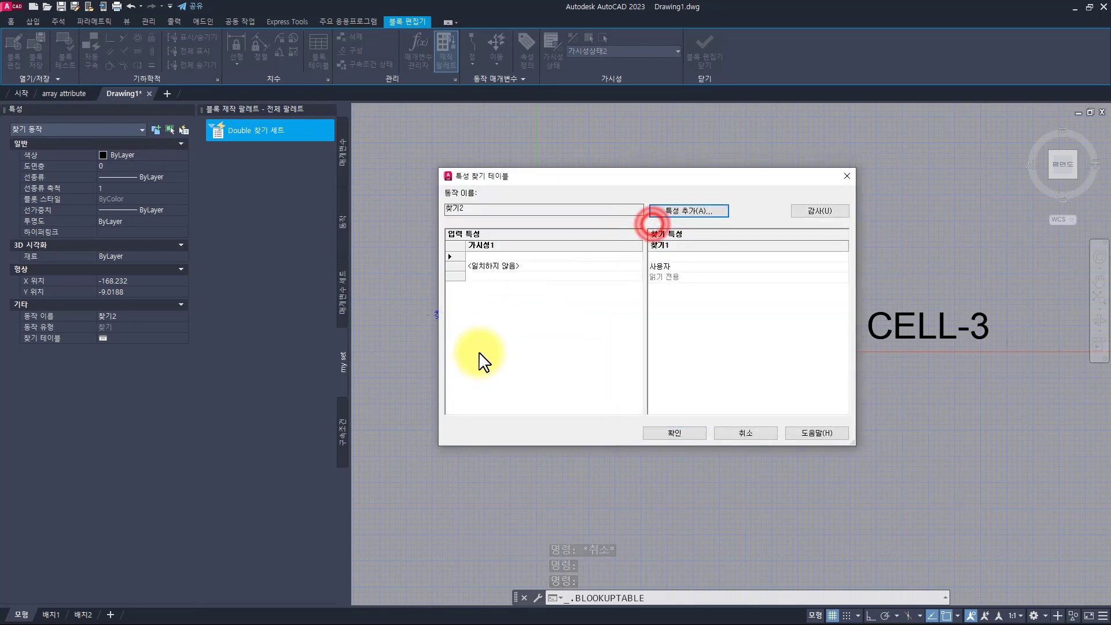
# Fill the 가시성1 input column with the visibility states 가시성상태0, 가시성상태1 and 가시성상태2
pyautogui.click(490, 257)
pyautogui.click(488, 267)
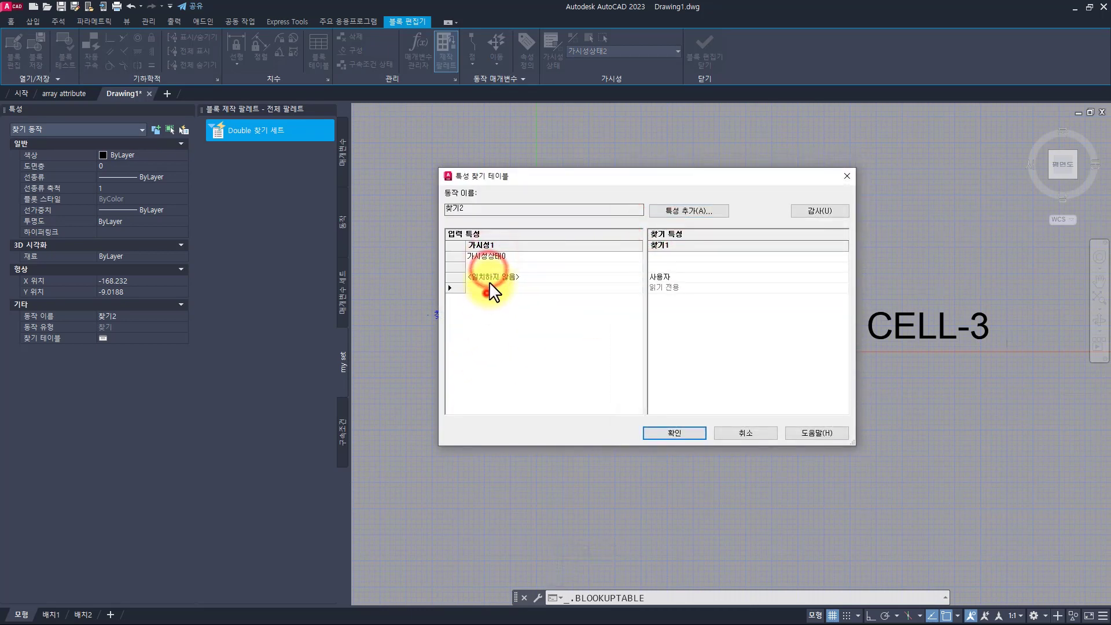
pyautogui.click(494, 263)
pyautogui.click(498, 286)
pyautogui.click(500, 319)
pyautogui.click(501, 276)
pyautogui.click(503, 297)
pyautogui.click(505, 330)
pyautogui.click(530, 354)
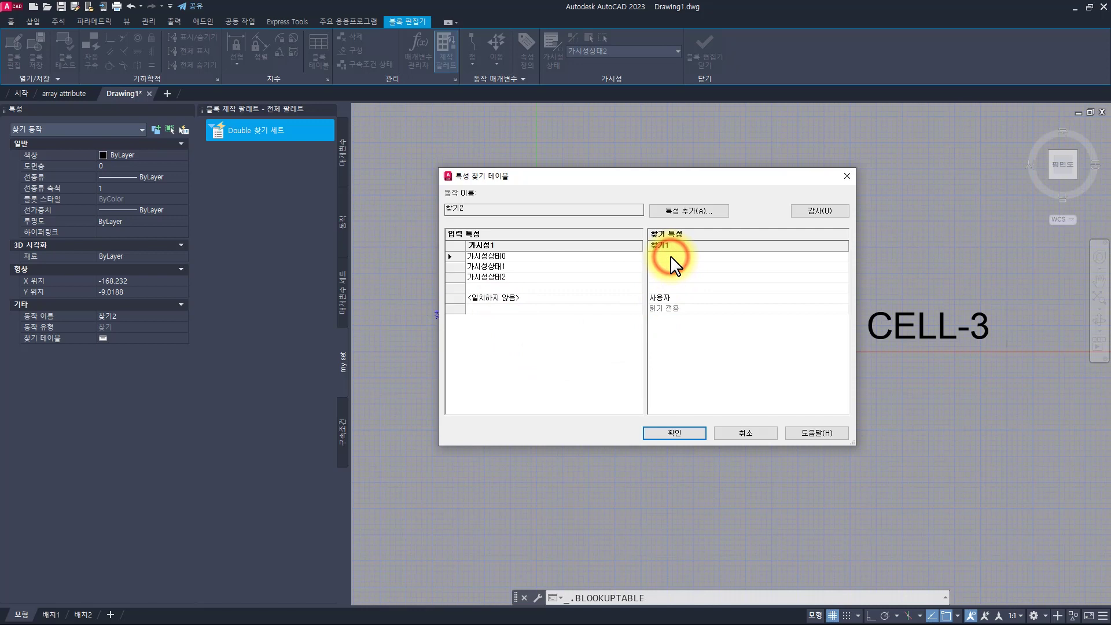
# Assign lookup values 1, 2 and 3 to 가시성상태0, 가시성상태1 and 가시성상태2 and accept the 찾기2 table
pyautogui.moveTo(662, 173); pyautogui.dragTo(265, 347)
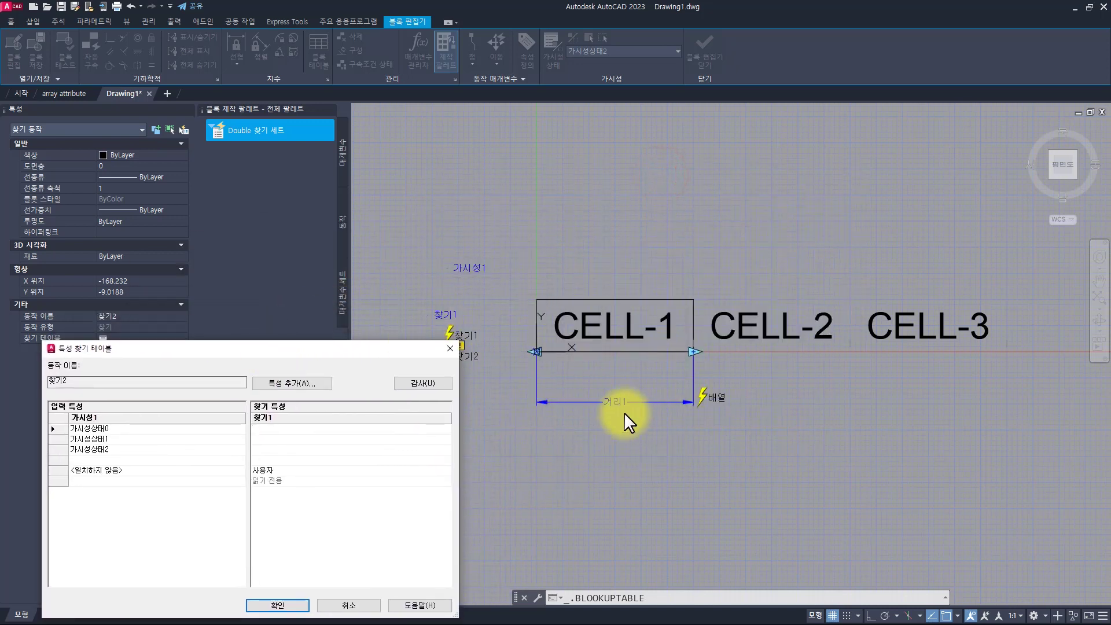
pyautogui.moveTo(367, 347); pyautogui.dragTo(649, 188)
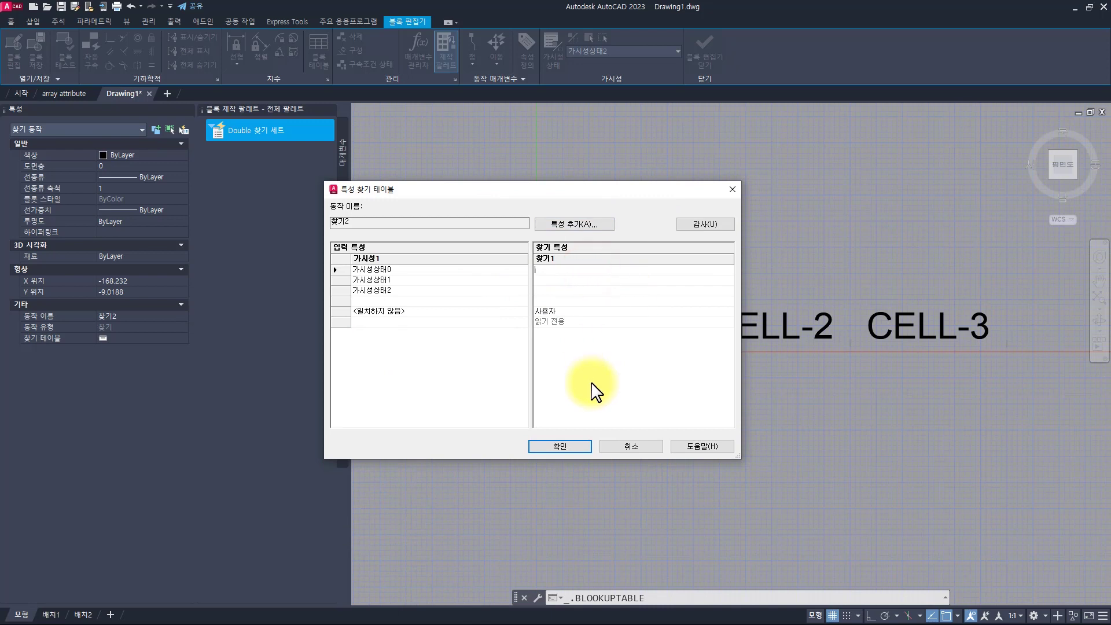
pyautogui.write('1')
pyautogui.press('Return')
pyautogui.click(606, 368)
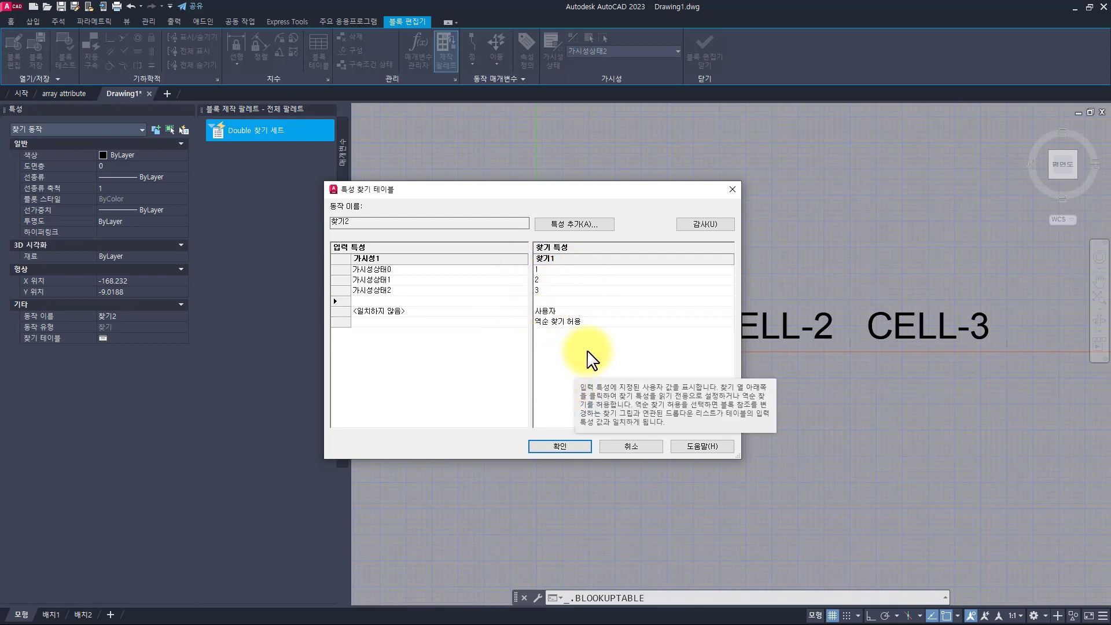
pyautogui.click(570, 366)
pyautogui.click(560, 446)
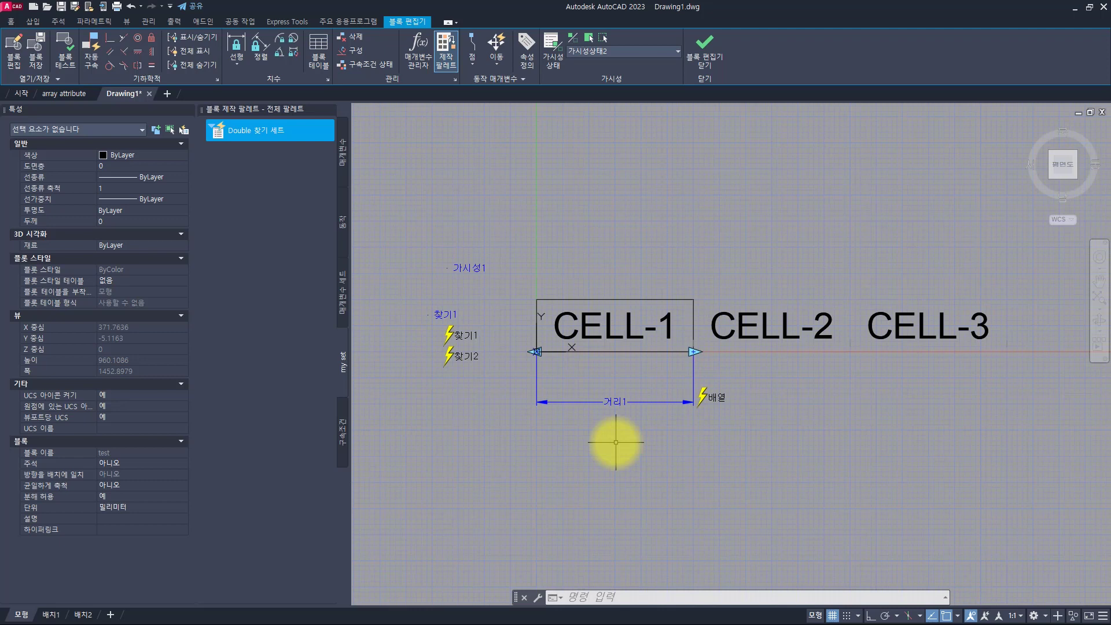
# Set the 거리1 linear parameter's number of grips to 1 and its property display (특성 표시) to 아니오
pyautogui.click(651, 436)
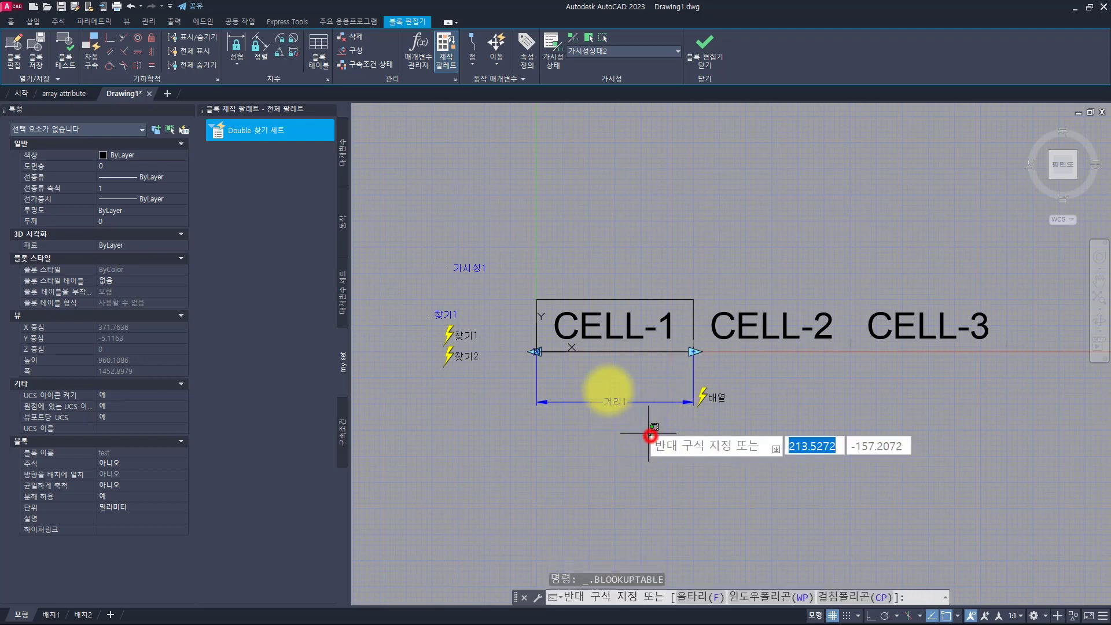
pyautogui.click(593, 378)
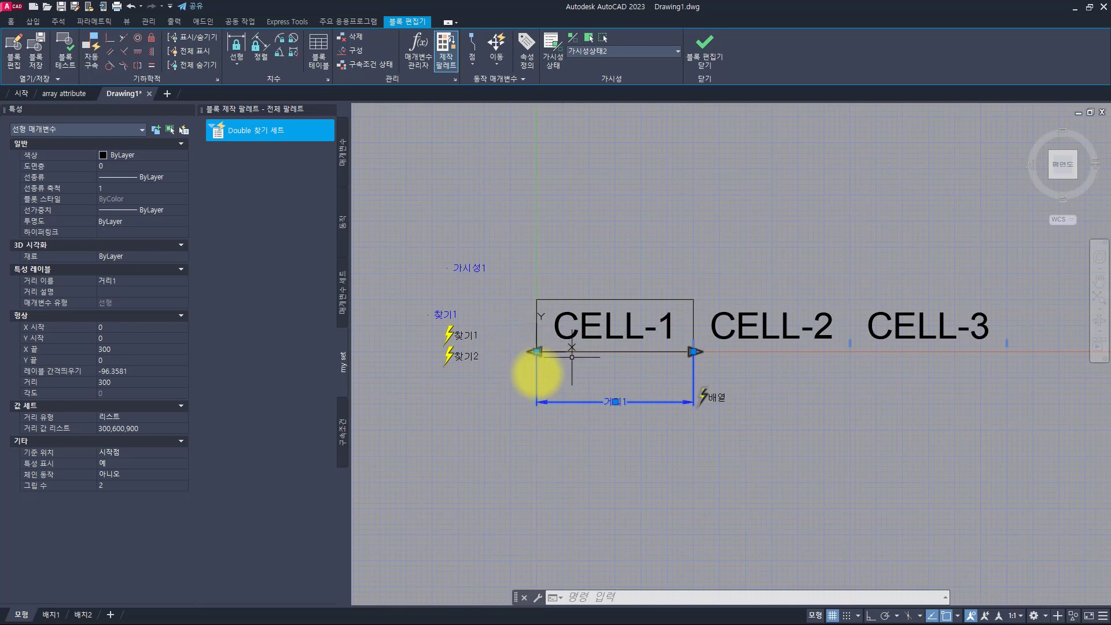
pyautogui.click(113, 482)
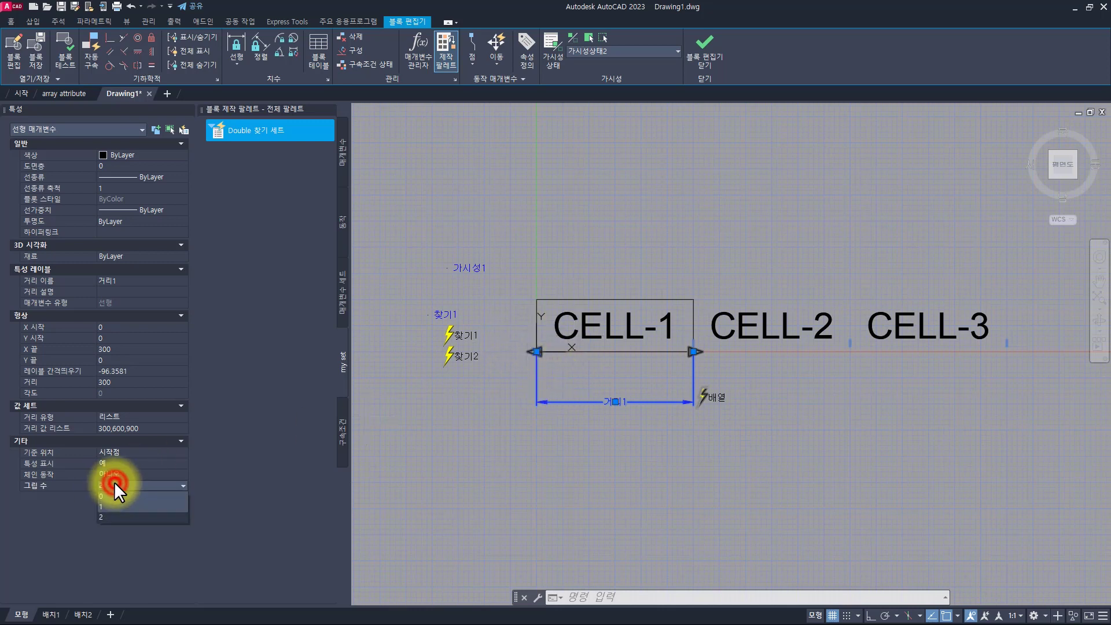
pyautogui.click(103, 505)
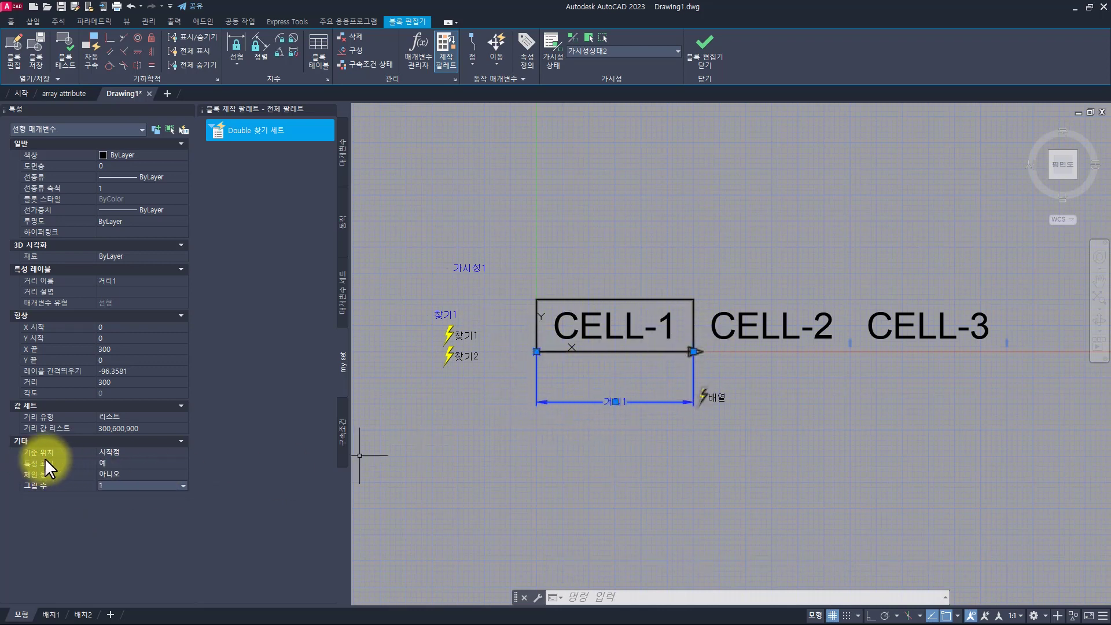
pyautogui.click(112, 463)
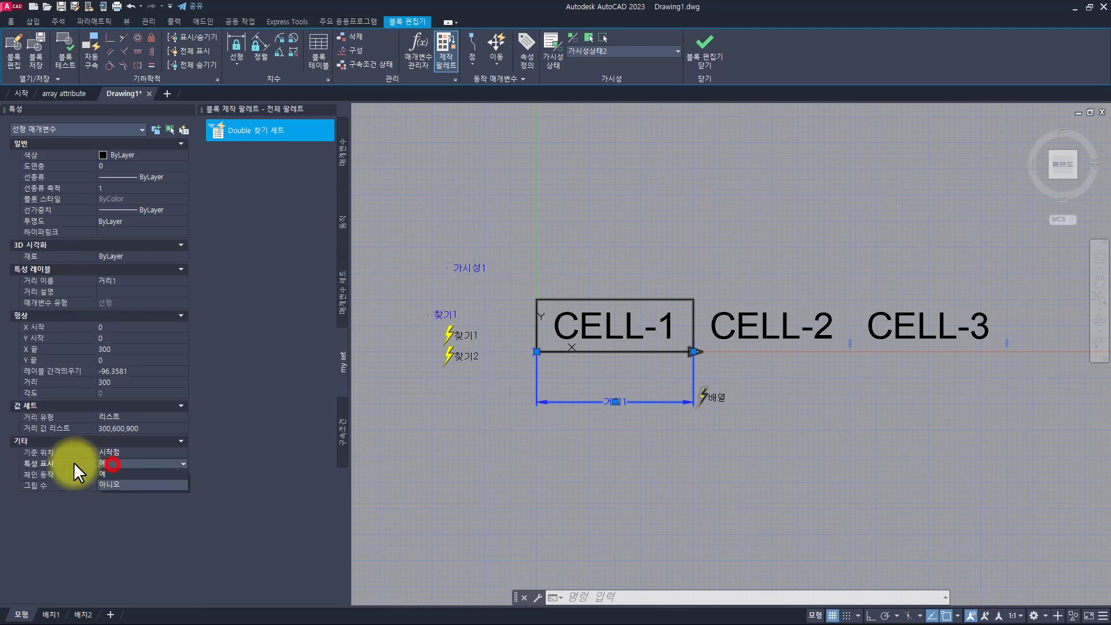
pyautogui.click(109, 481)
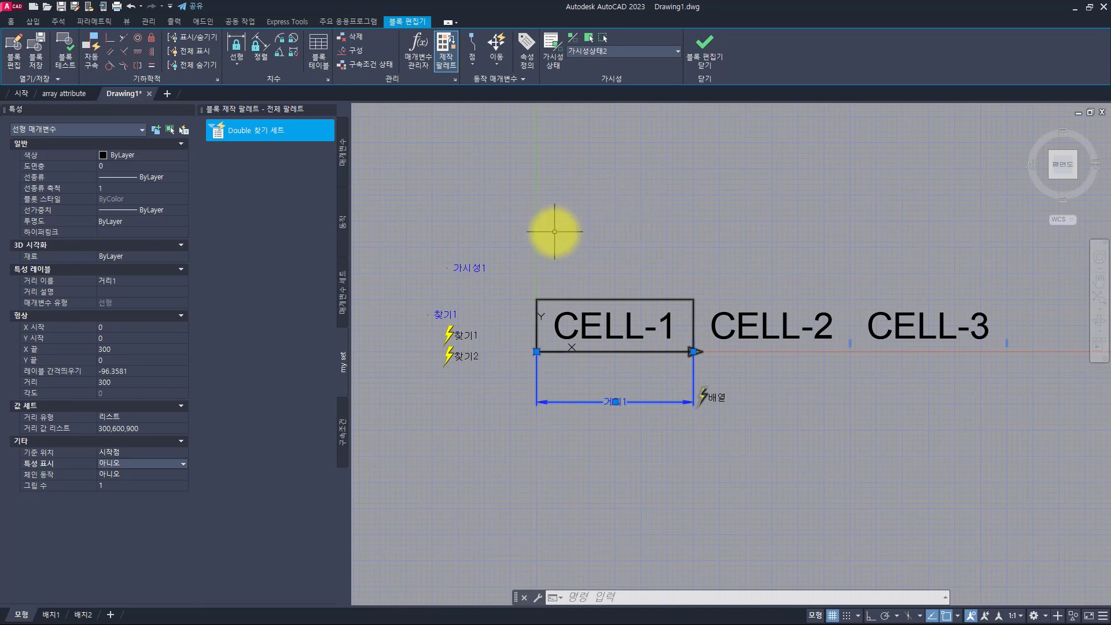
# Close the block editor and save the changes to the test block
pyautogui.click(707, 49)
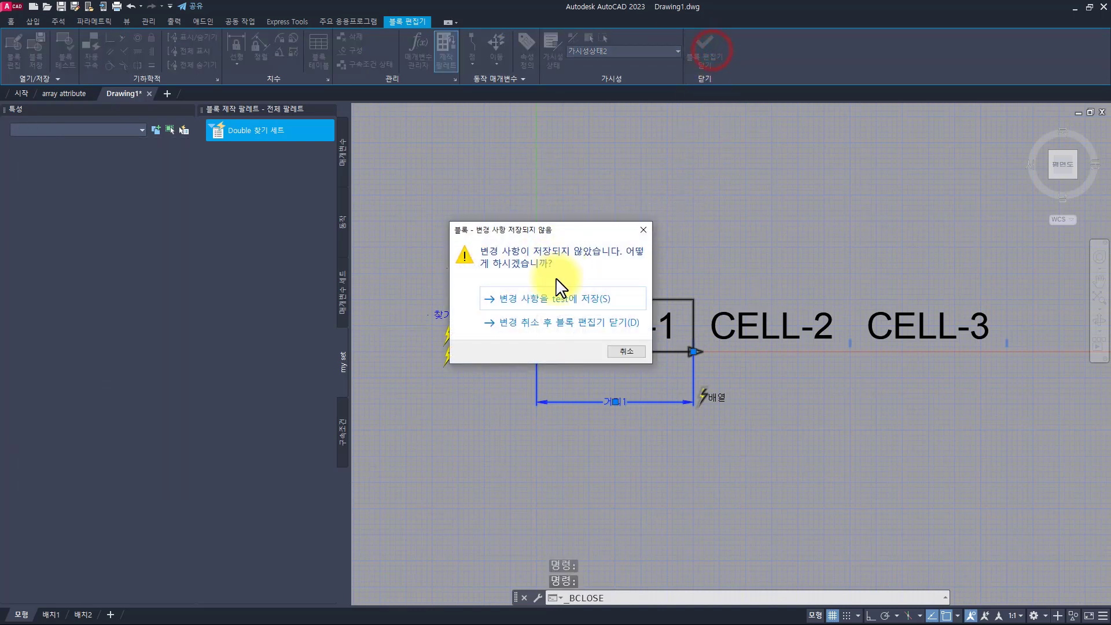
pyautogui.click(551, 294)
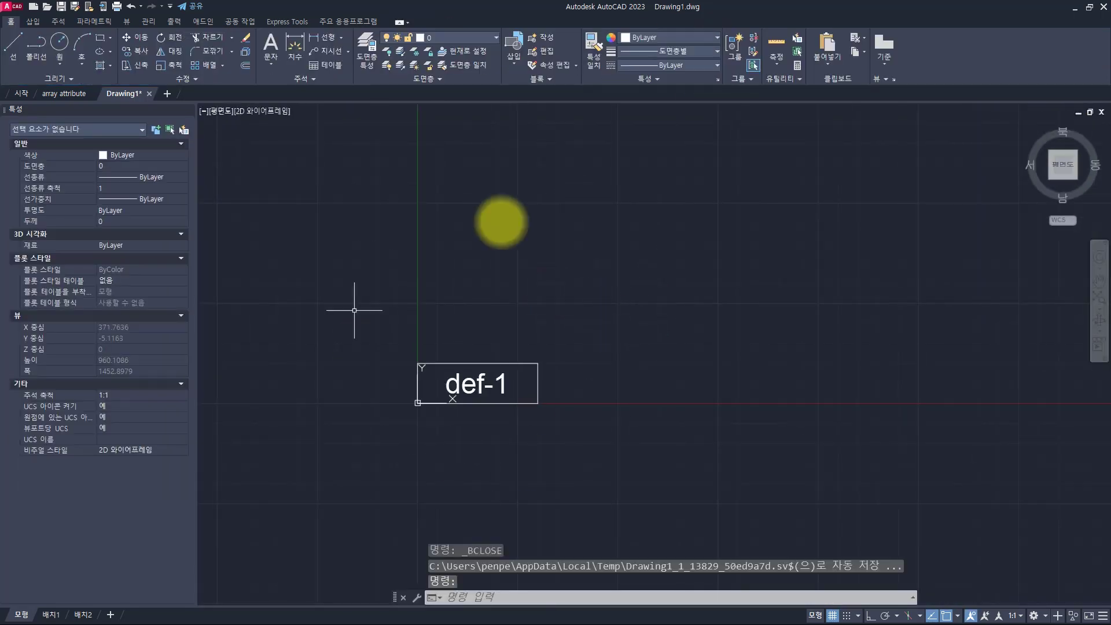
pyautogui.moveTo(532, 325); pyautogui.dragTo(586, 294, button='middle')
pyautogui.press('Escape')
pyautogui.press('Escape')
pyautogui.press('Escape')
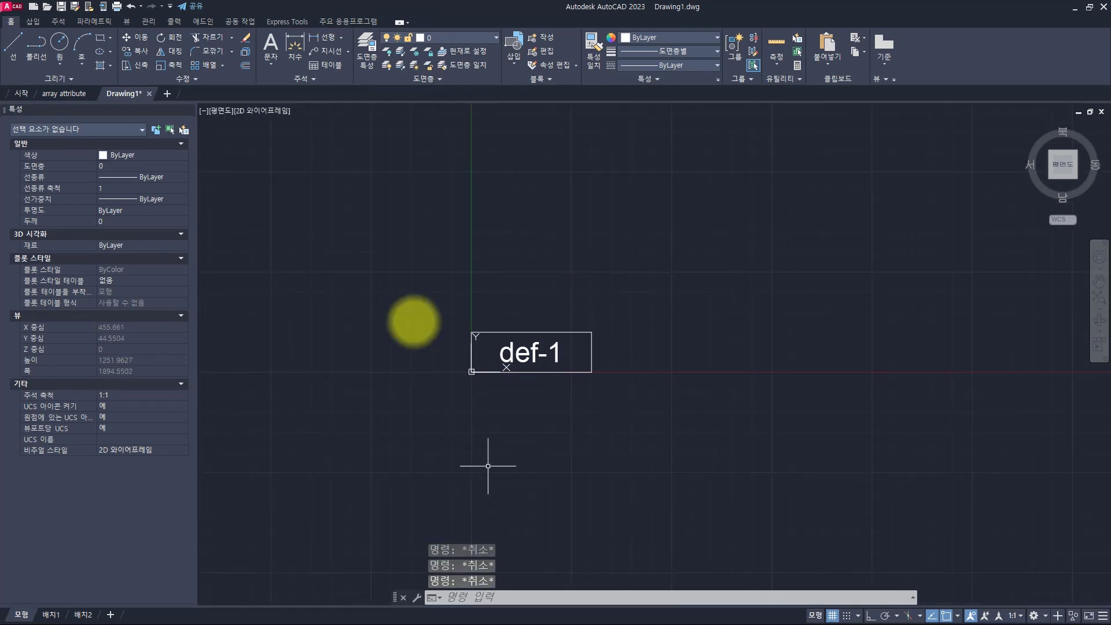
# Stretch the inserted test block to the right in two stages, first to two cells and on to three cells
pyautogui.click(664, 255)
pyautogui.click(470, 481)
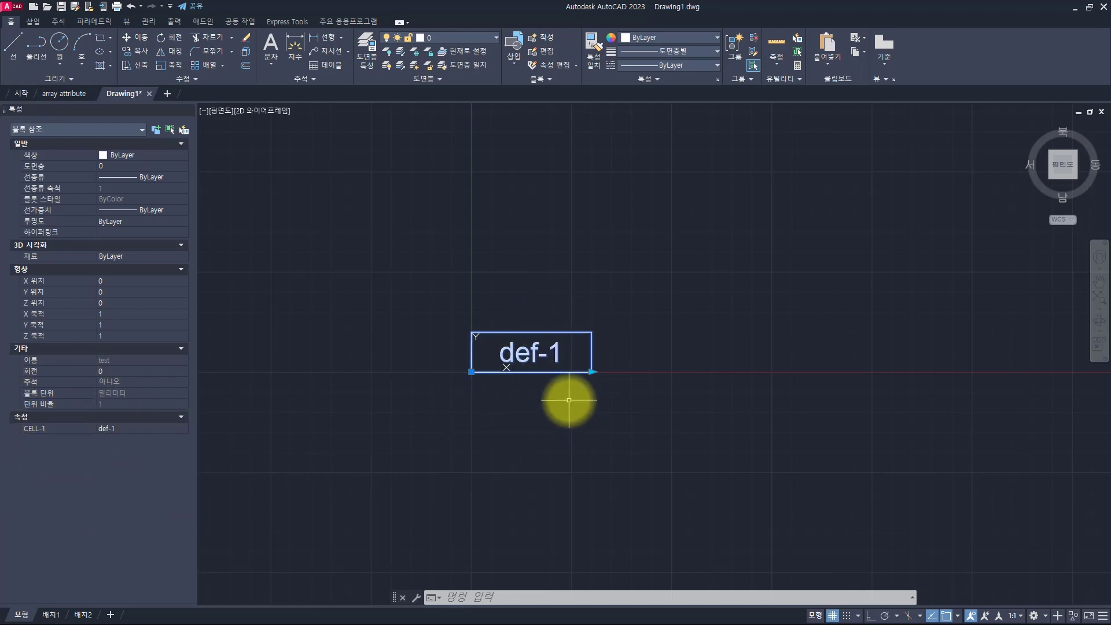
pyautogui.click(591, 371)
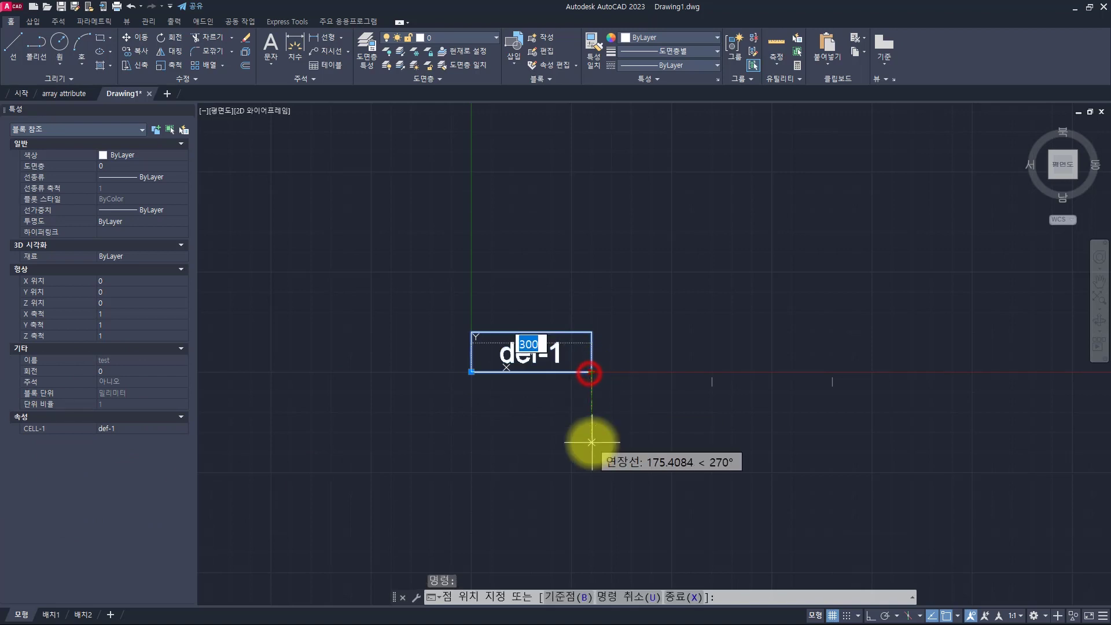
pyautogui.click(736, 424)
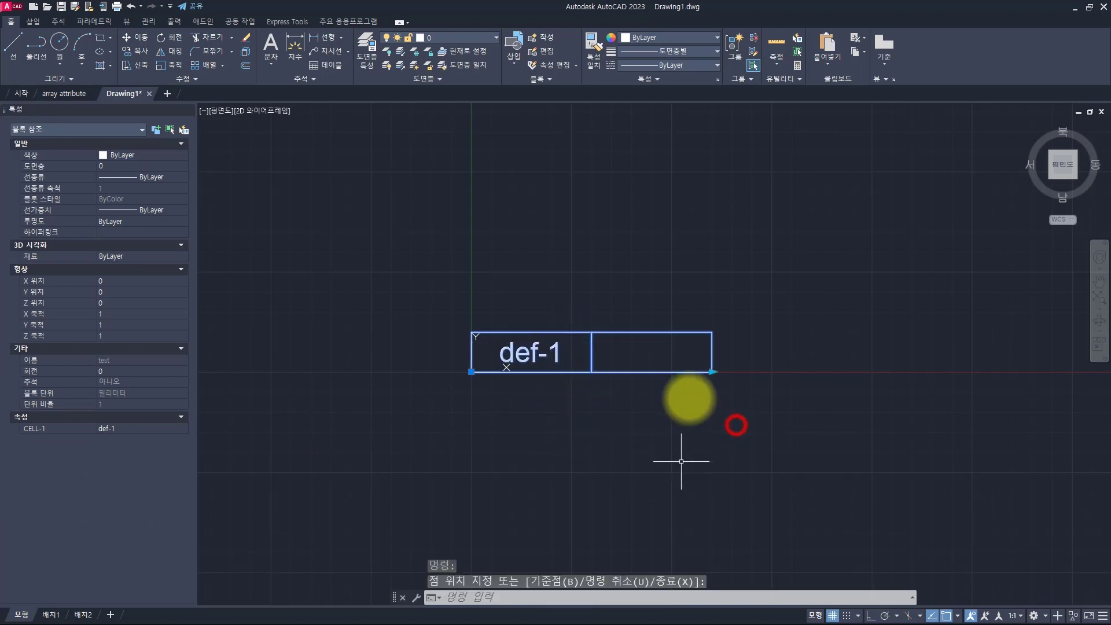
pyautogui.click(712, 372)
pyautogui.click(855, 381)
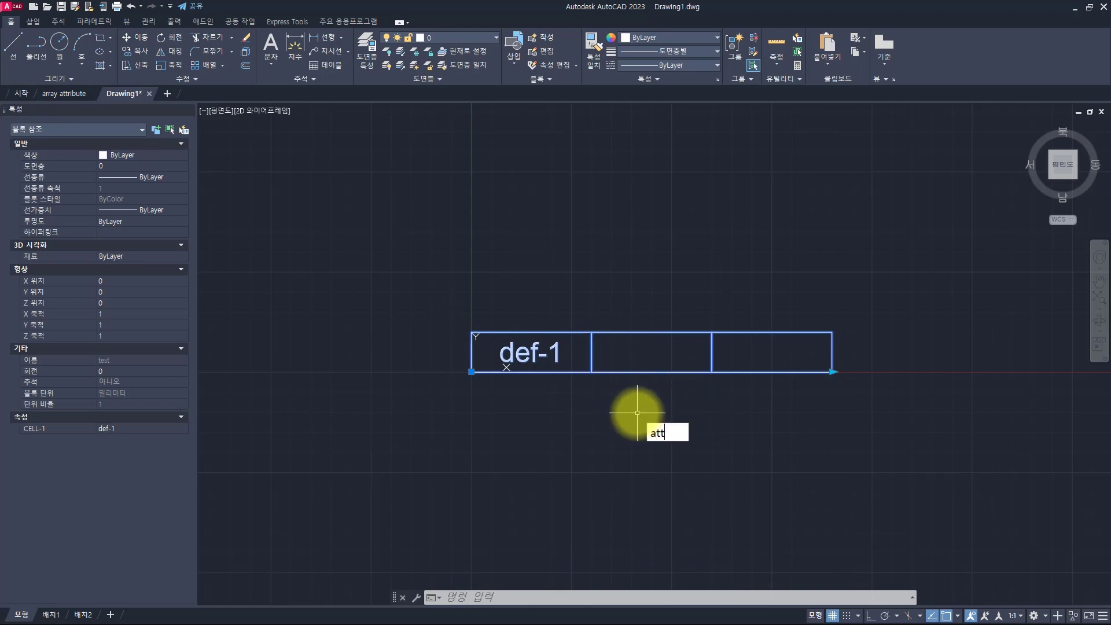
# Synchronize the attributes of the test block with ATTSYNC by picking the inserted block and confirming with 예 (Yes)
pyautogui.write('SY')
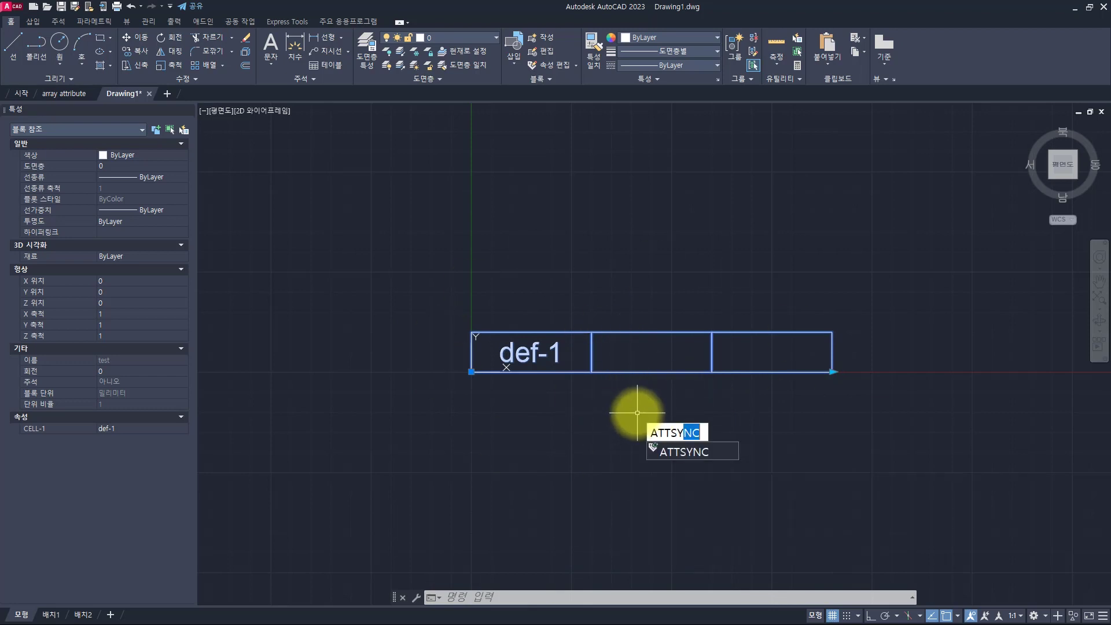
pyautogui.press('Return')
pyautogui.click(669, 494)
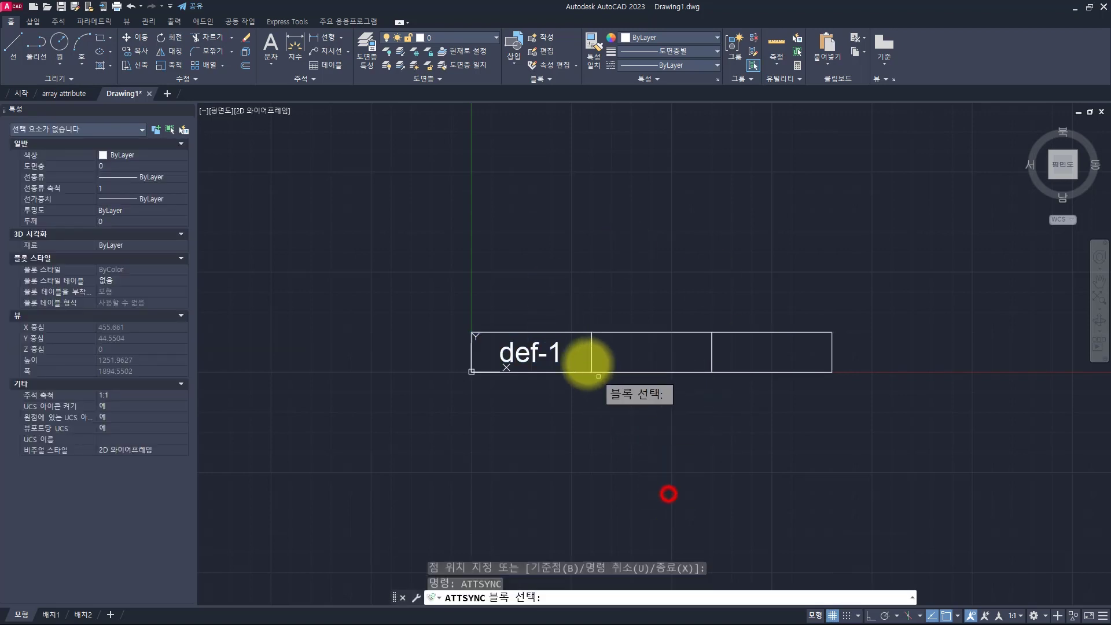
pyautogui.click(585, 331)
pyautogui.click(624, 374)
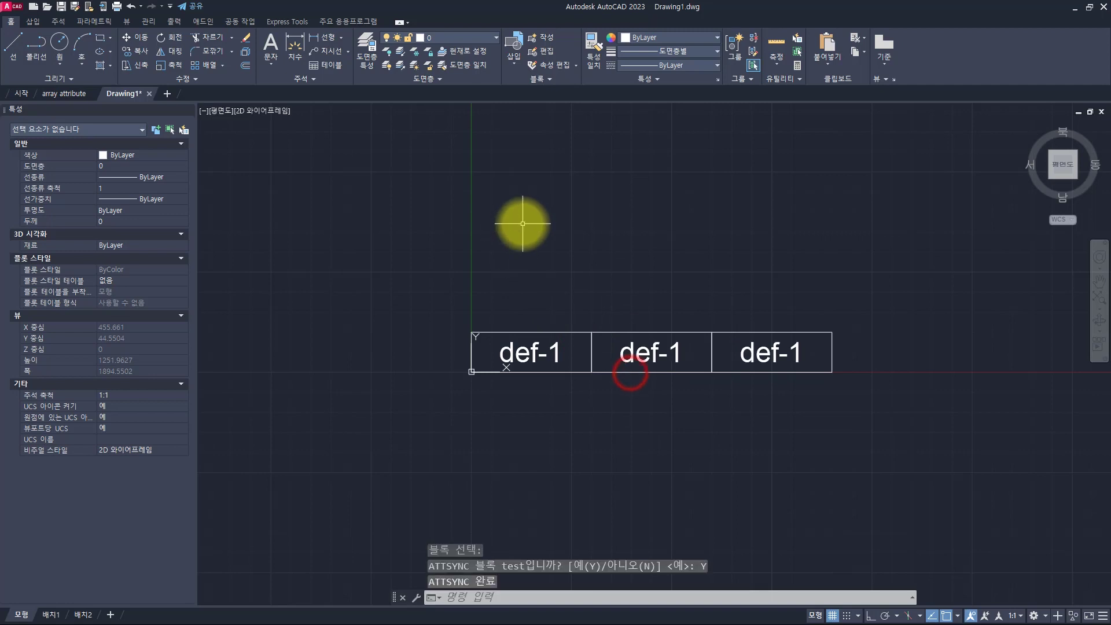
# Select the synchronized test block and check its CELL-2 and CELL-3 attribute values in the properties
pyautogui.click(565, 286)
pyautogui.click(482, 379)
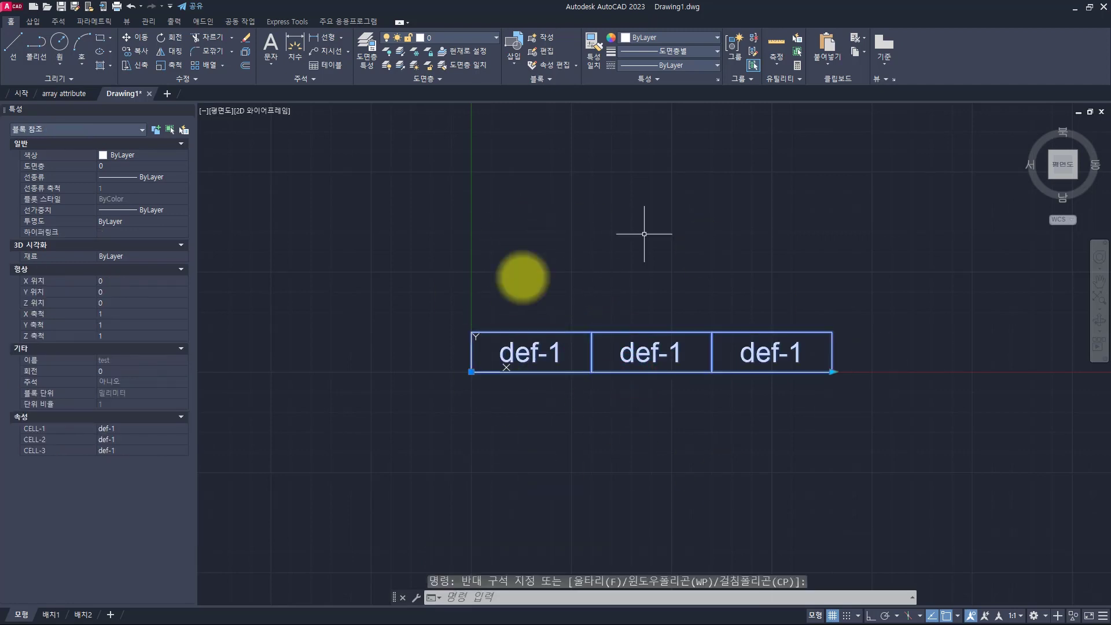
pyautogui.click(44, 449)
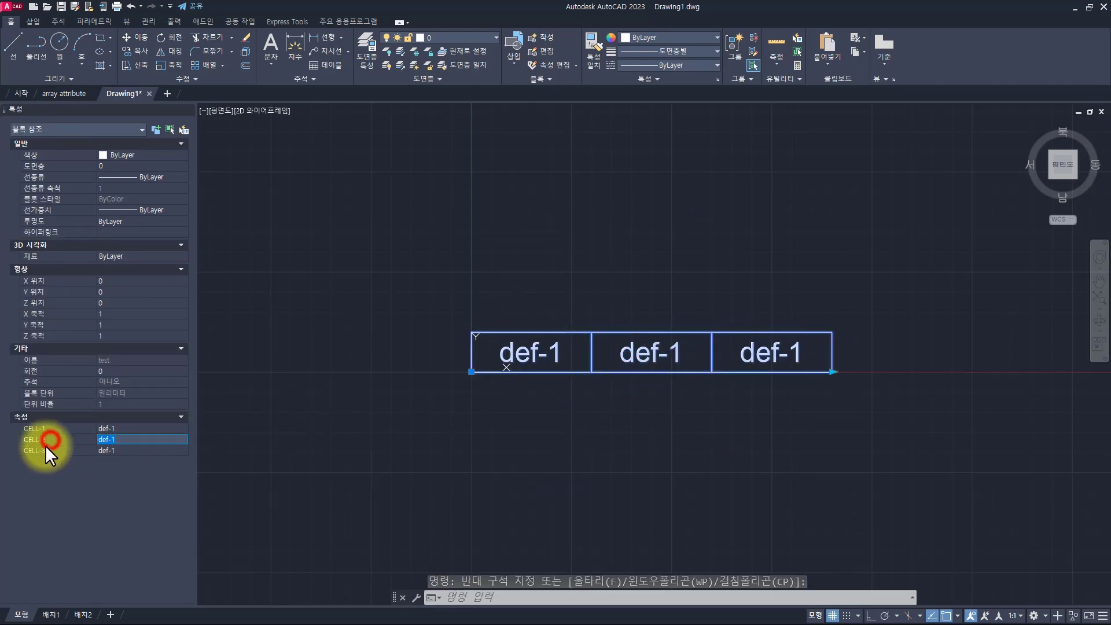
# Test the block's stretch grip by shrinking it to one cell and extending it back to three cells
pyautogui.click(832, 372)
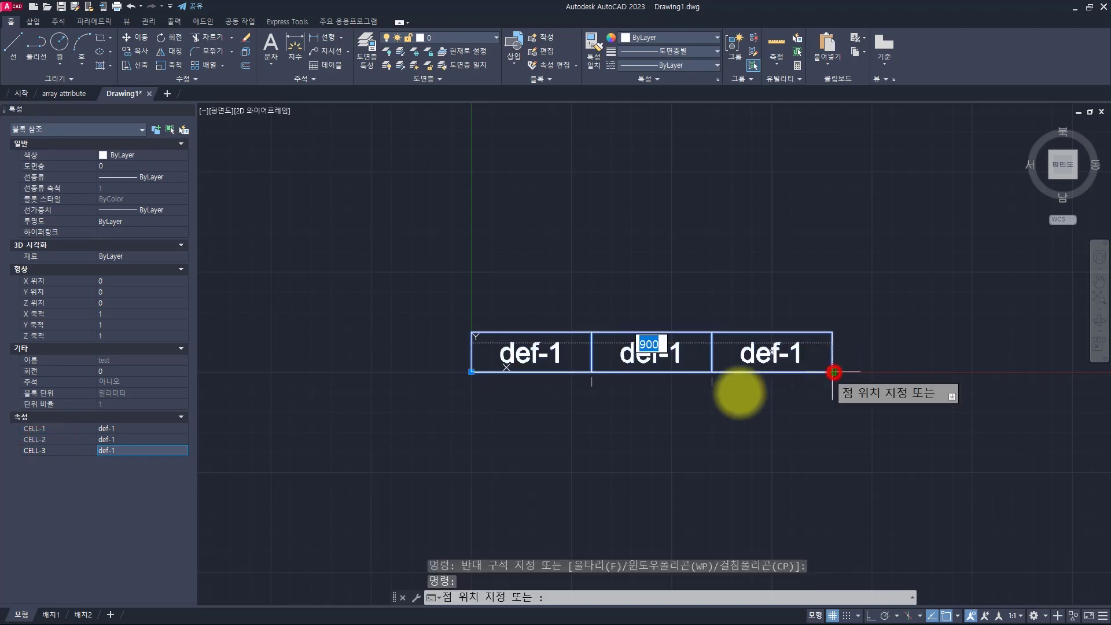
pyautogui.click(894, 428)
pyautogui.click(831, 373)
pyautogui.click(579, 417)
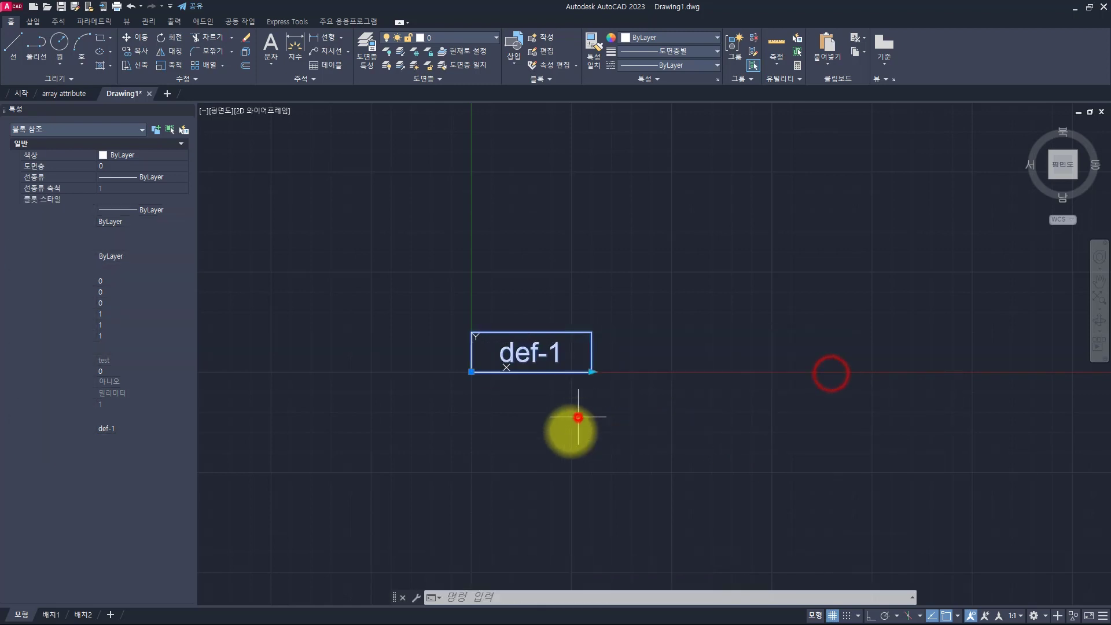
pyautogui.click(592, 371)
pyautogui.click(856, 392)
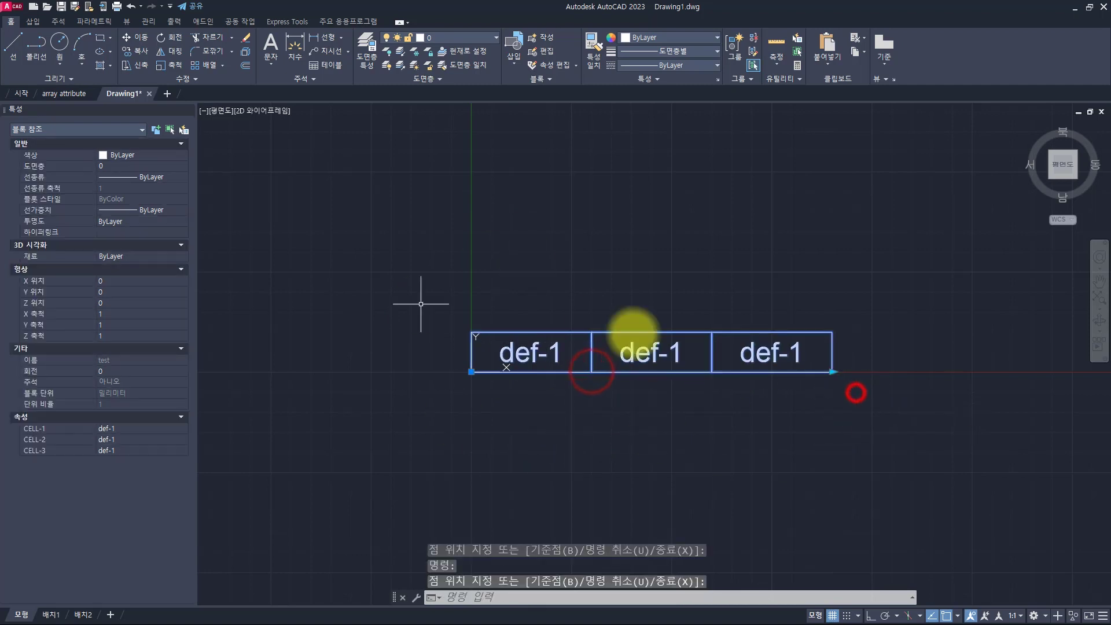
# Test the test block at two cells, return it to three cells and clear the selection
pyautogui.click(834, 372)
pyautogui.click(703, 391)
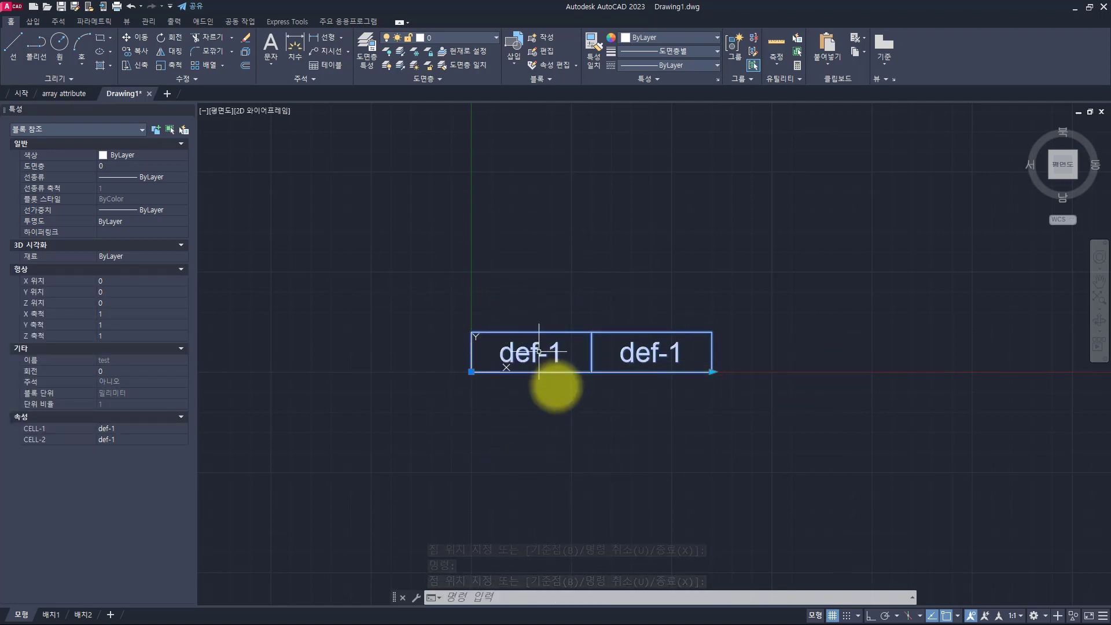
pyautogui.press('Escape')
pyautogui.press('Escape')
pyautogui.press('Escape')
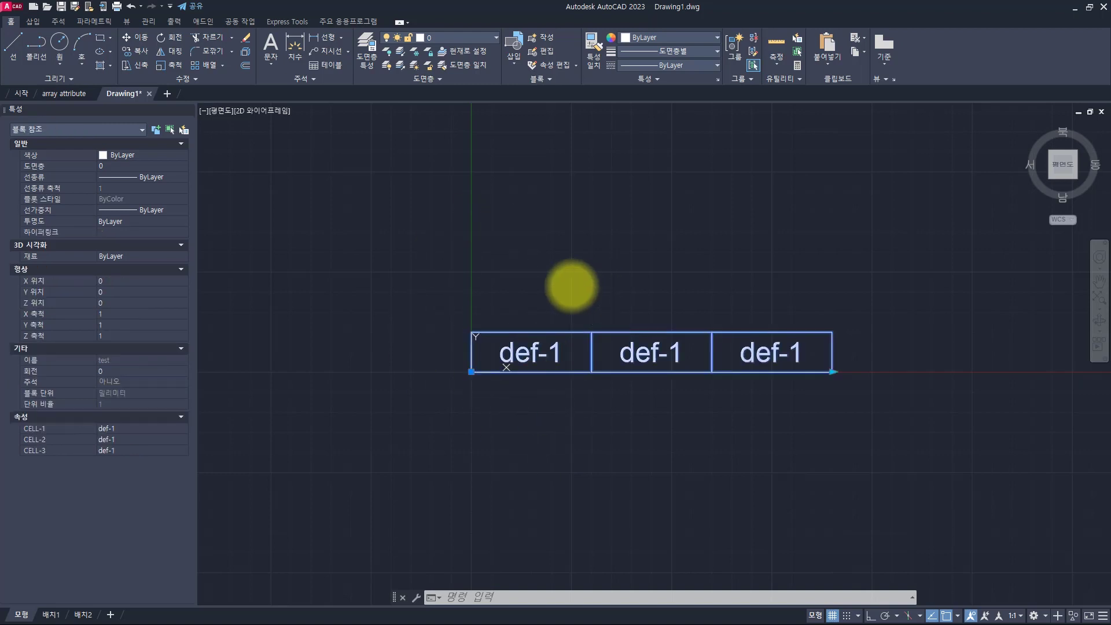
pyautogui.press('Escape')
pyautogui.press('Escape')
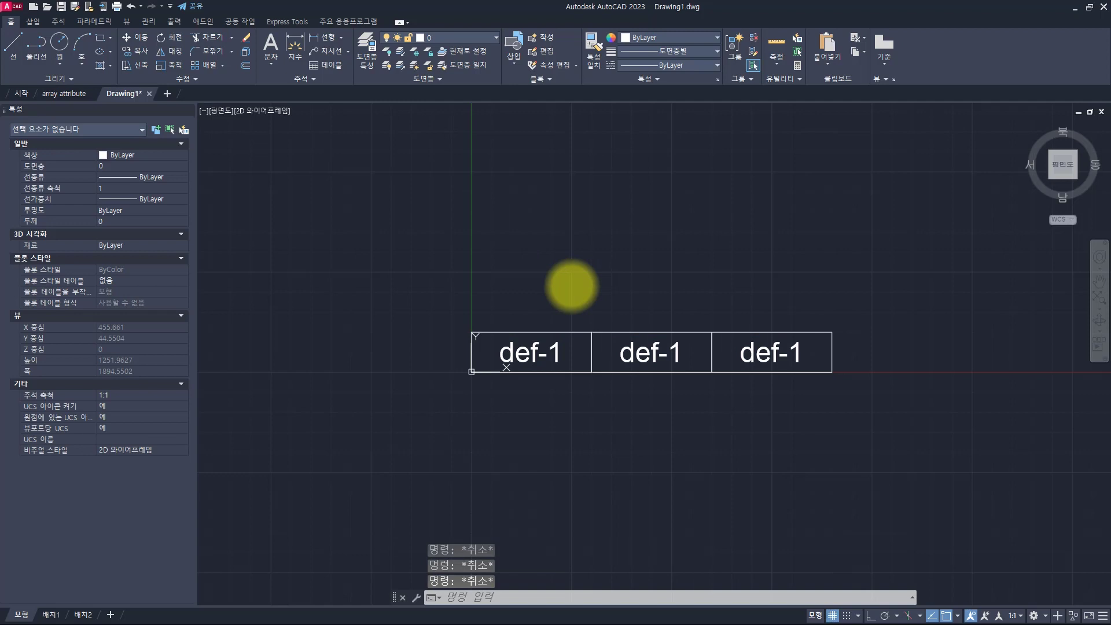